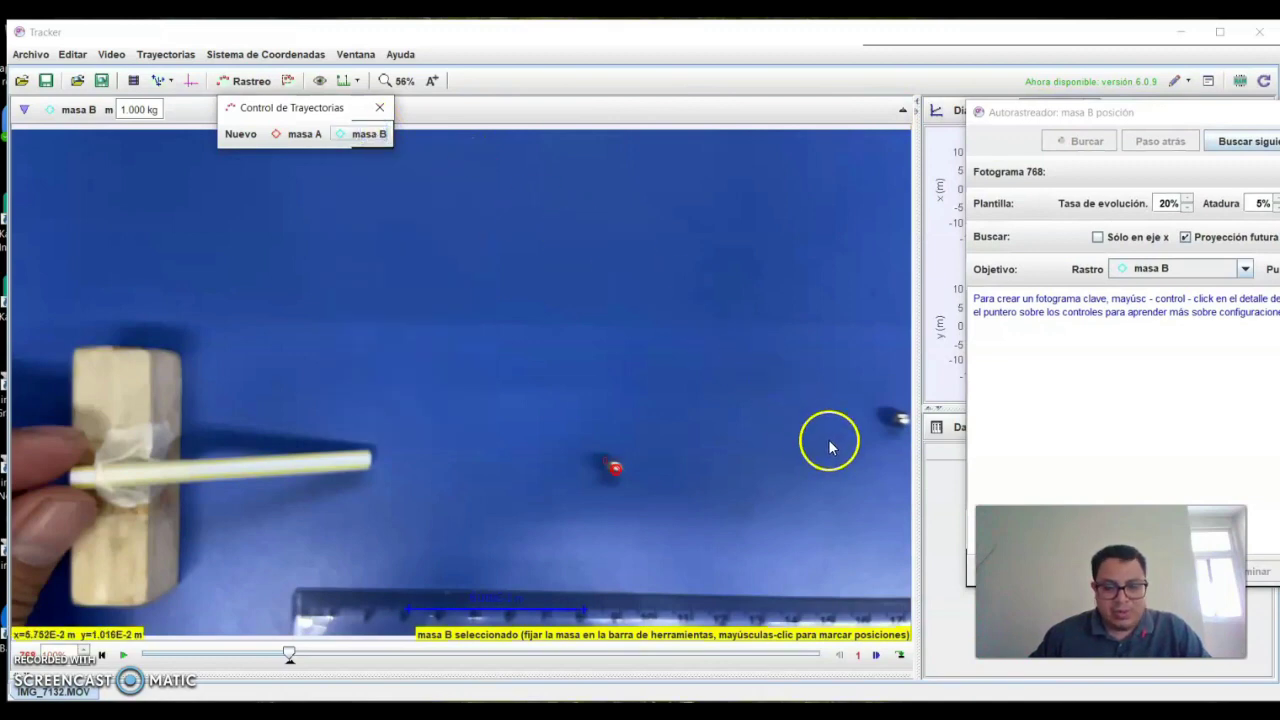
Autotrack masa B from a key frame on the ball near the video's edge at frame 768, then close the autotracker
key(shift)
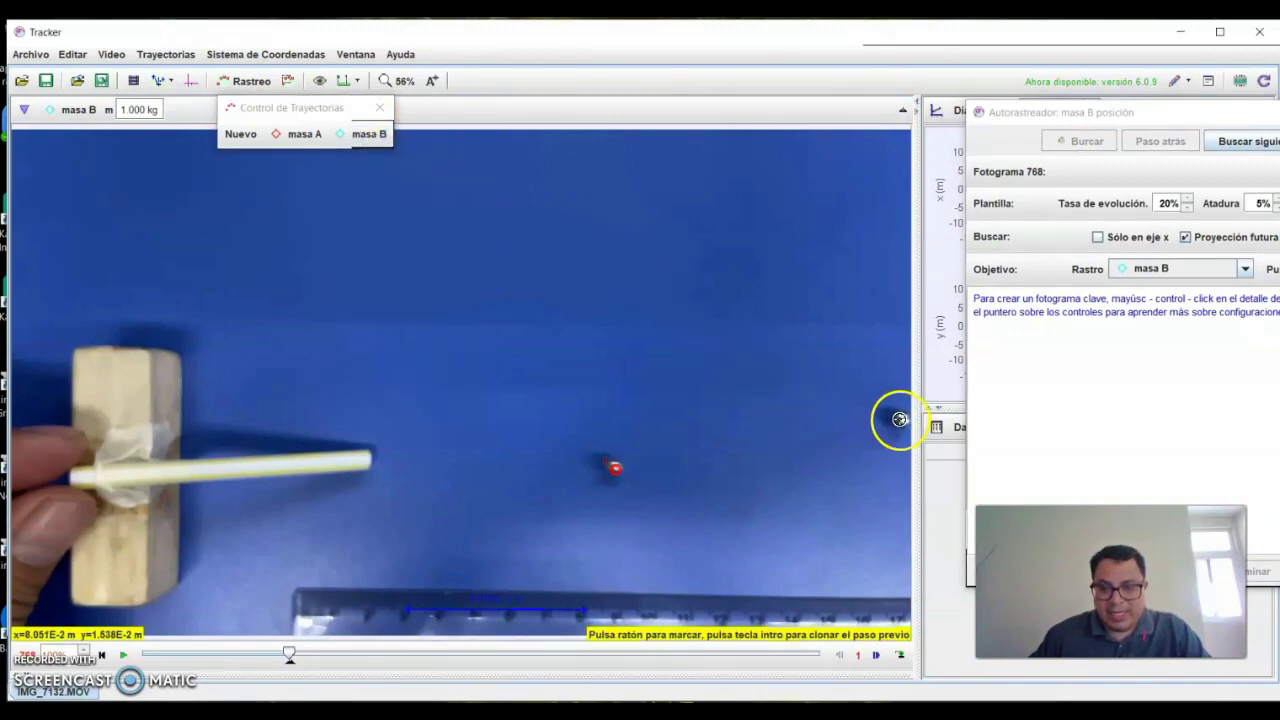
ctrl+shift+click(899, 419)
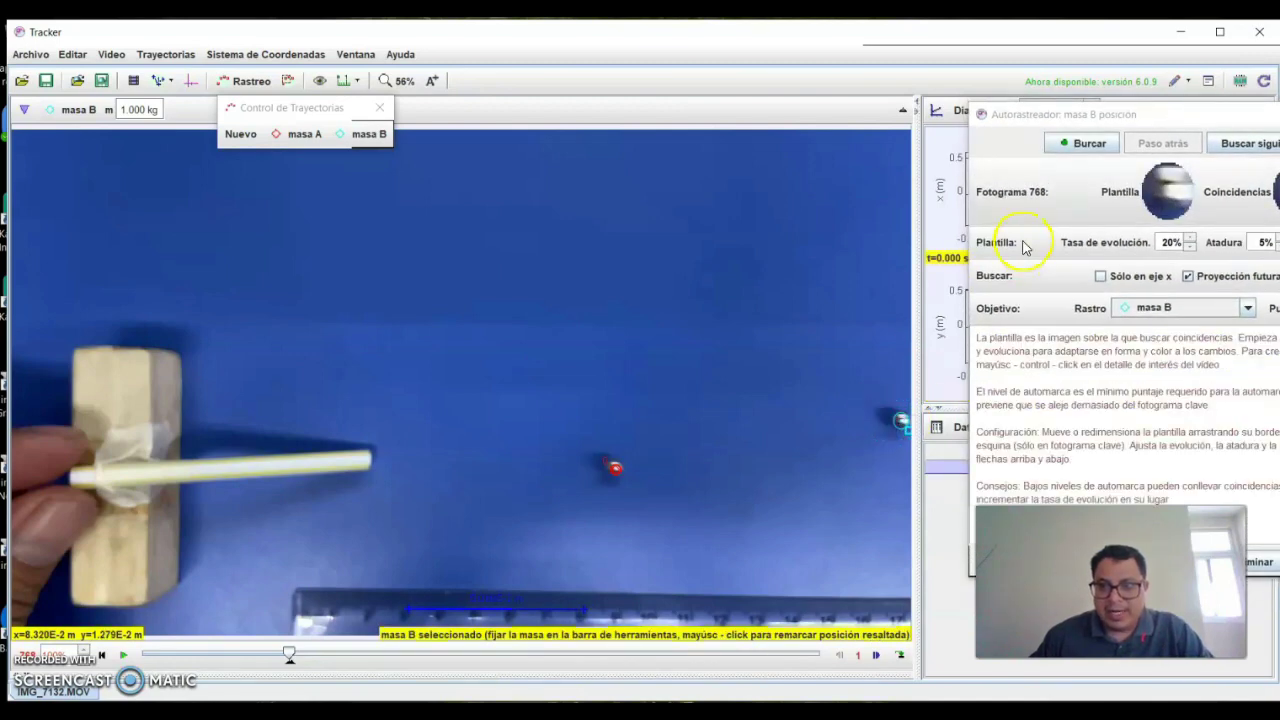
click(1064, 145)
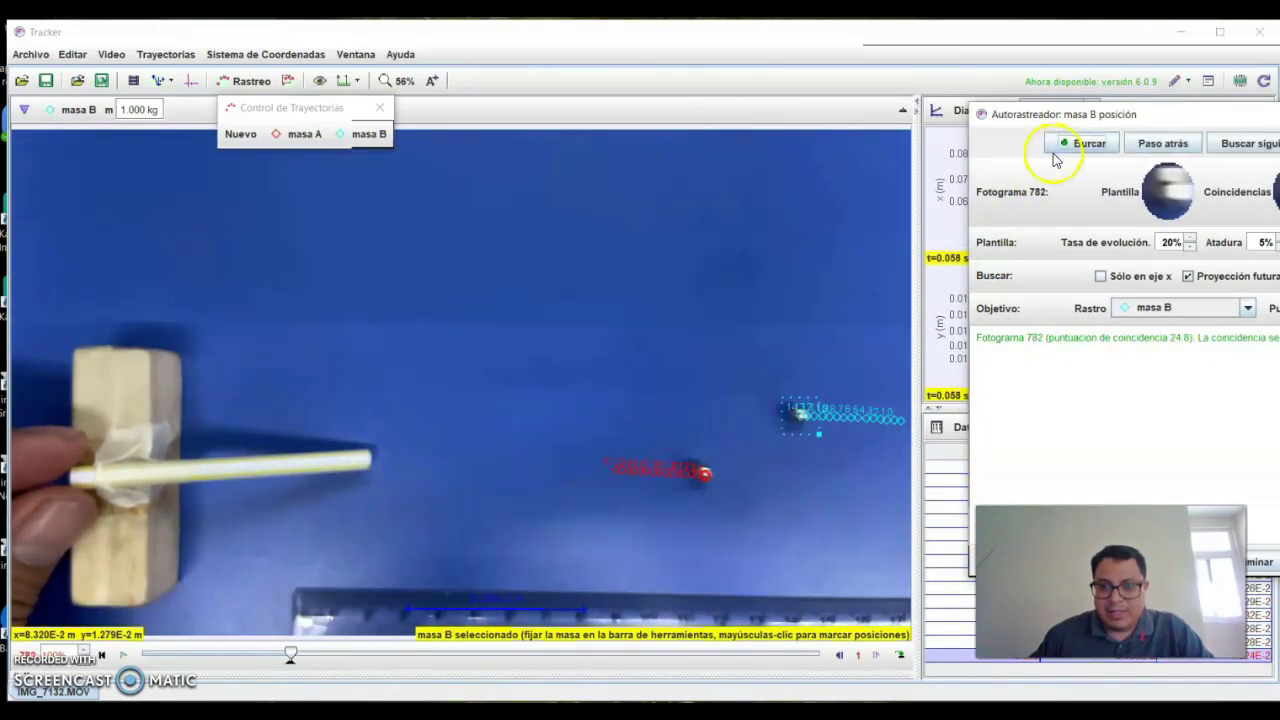
drag(1115, 125, 805, 123)
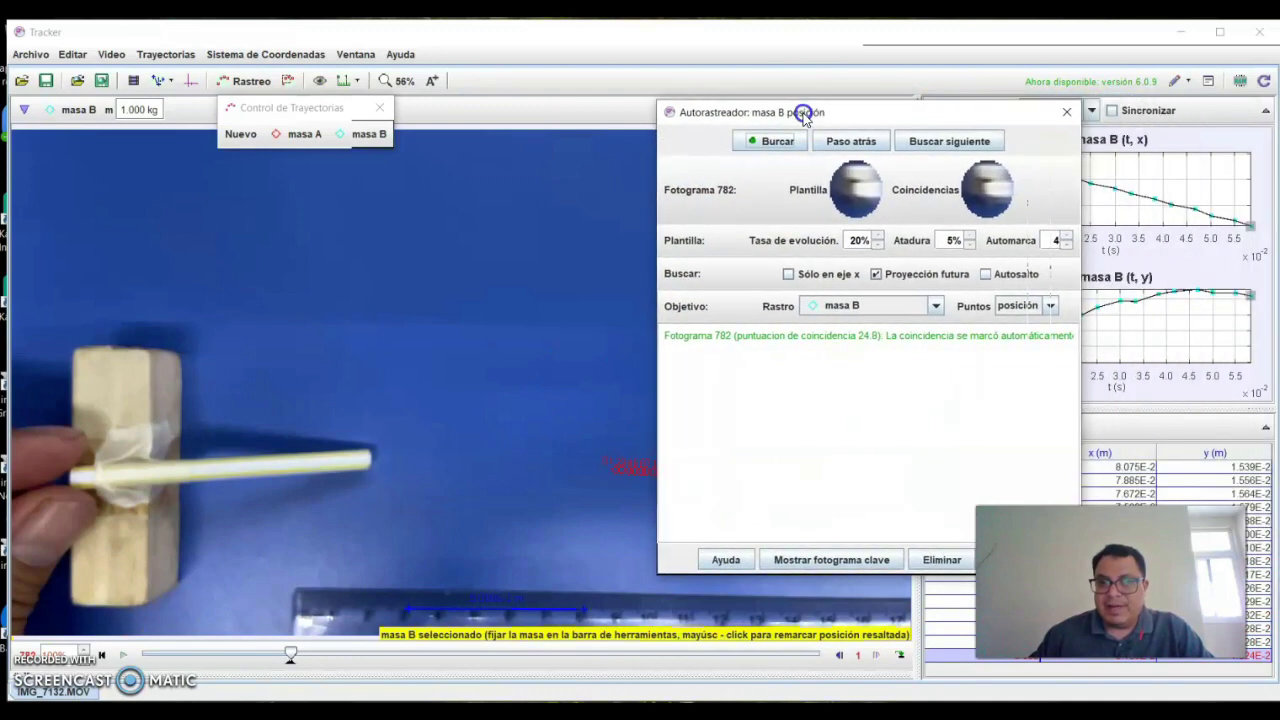
click(1069, 113)
Reduce the masa B diagrams to a single plot of x against t
click(952, 364)
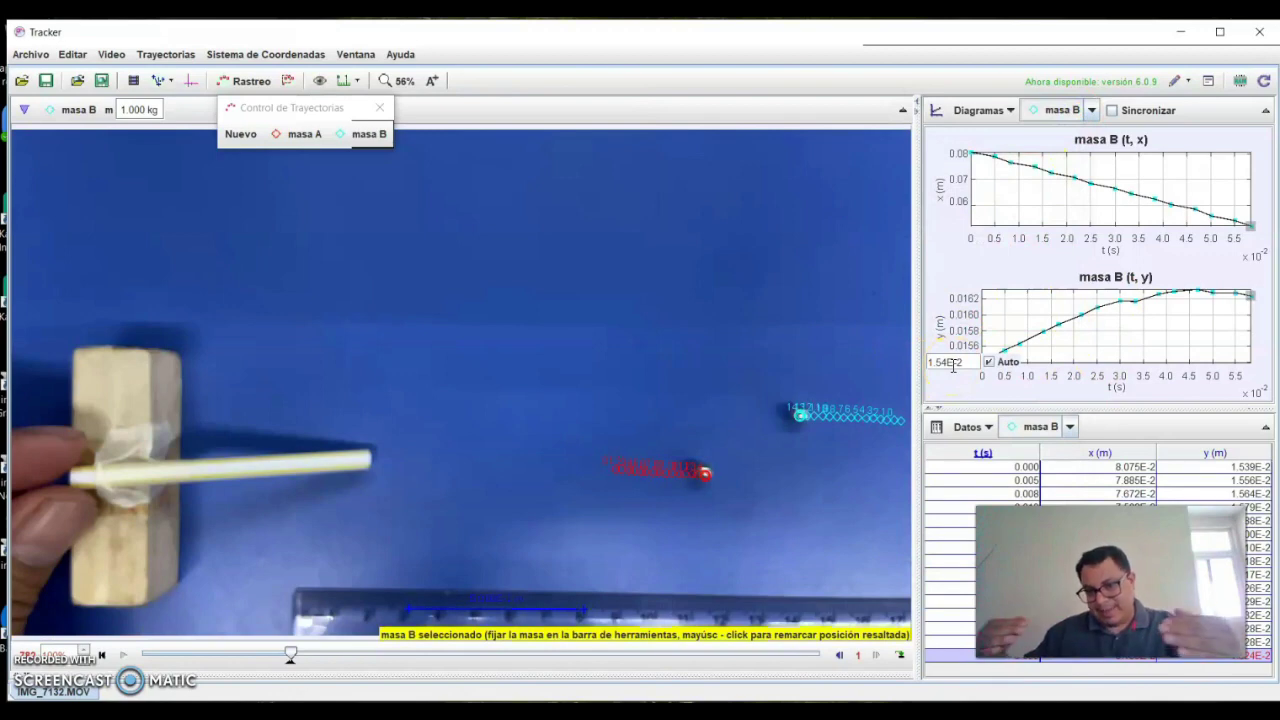
click(1000, 362)
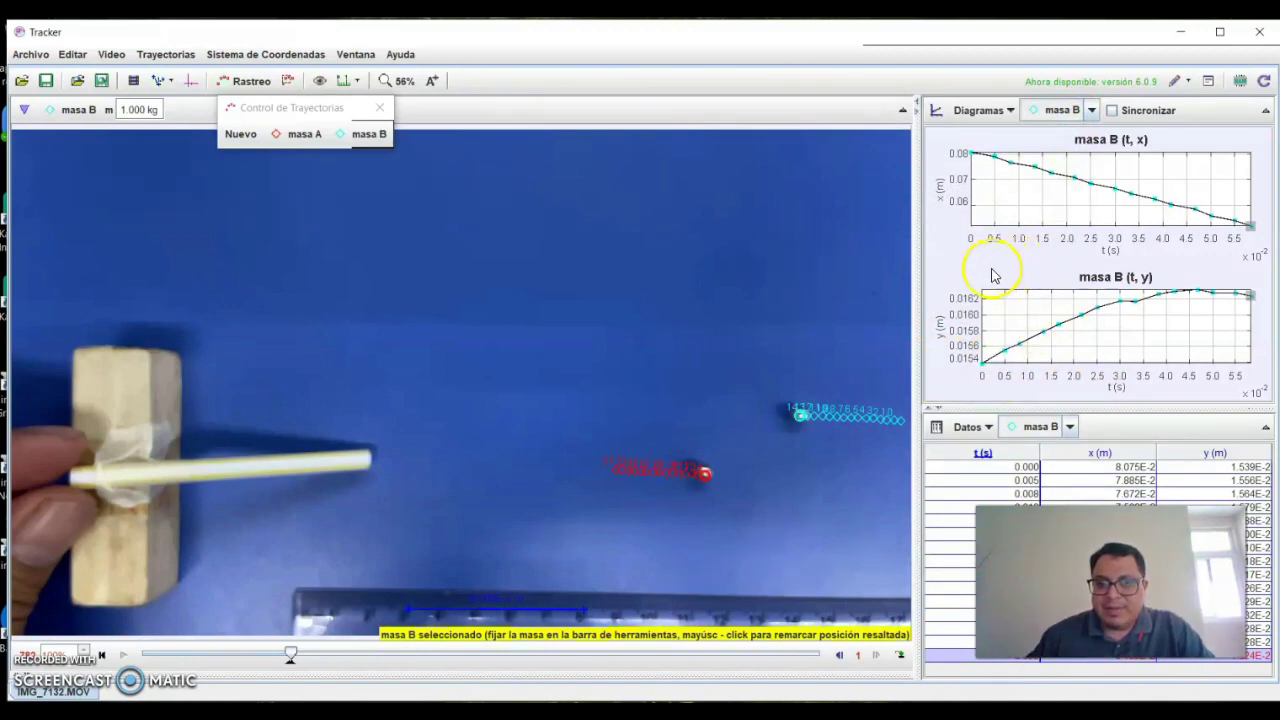
click(975, 110)
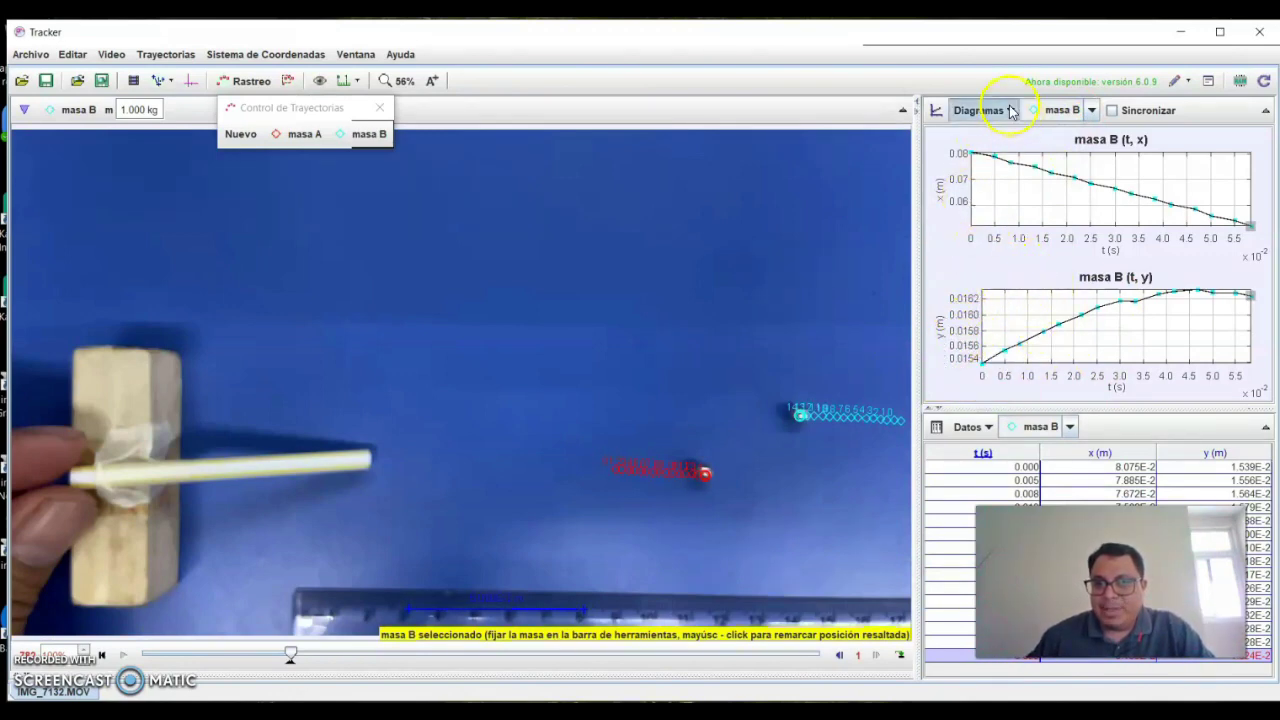
click(965, 133)
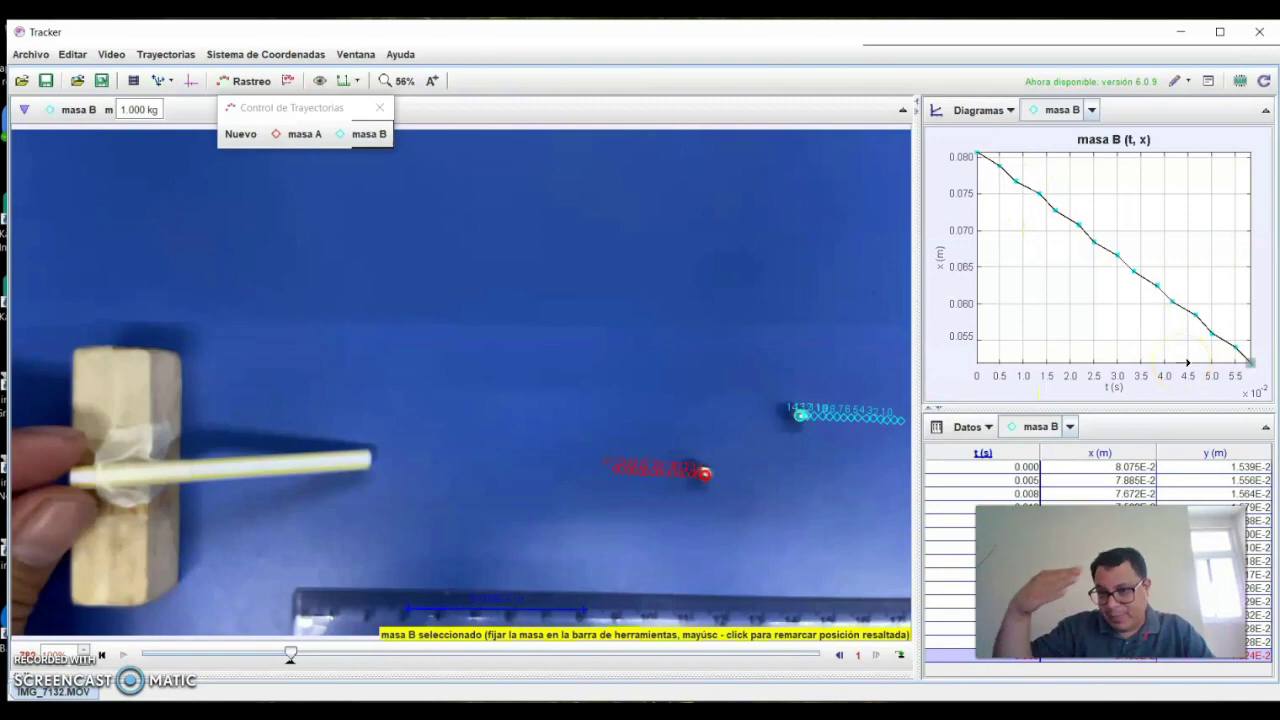
Switch the diagram view to masa A and show only its x against t plot
click(1093, 112)
click(1062, 127)
click(978, 110)
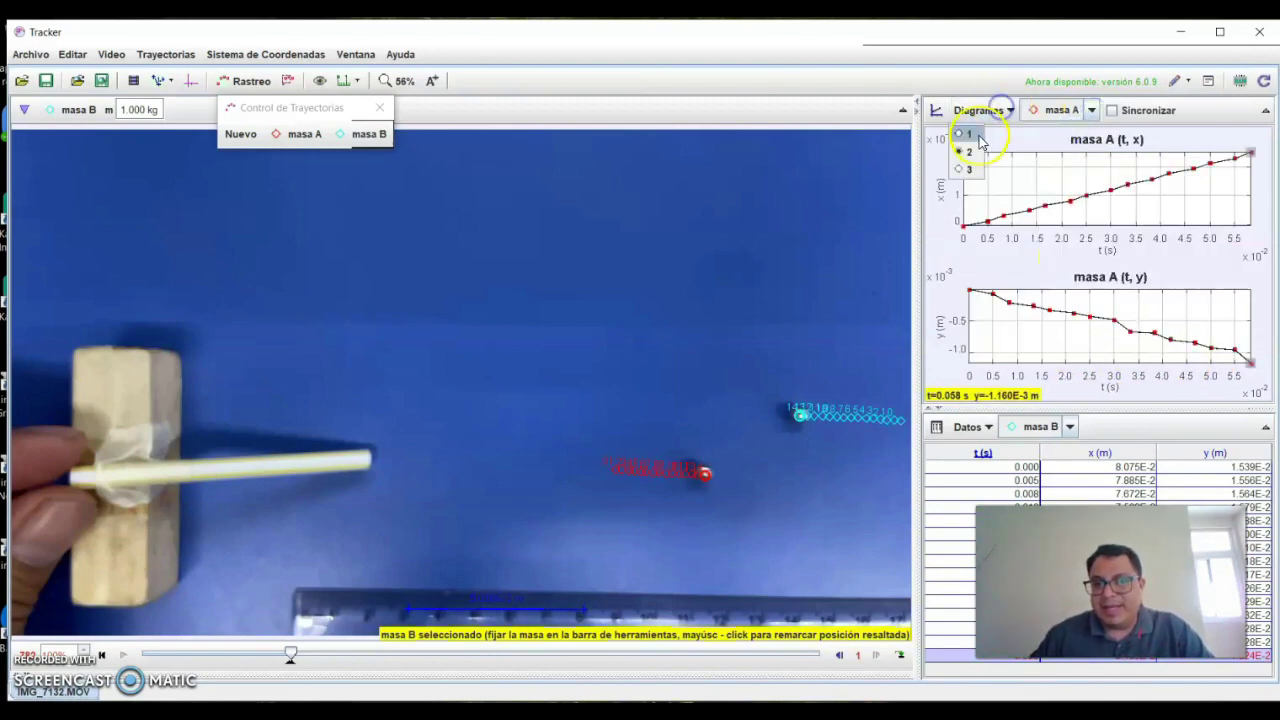
click(968, 134)
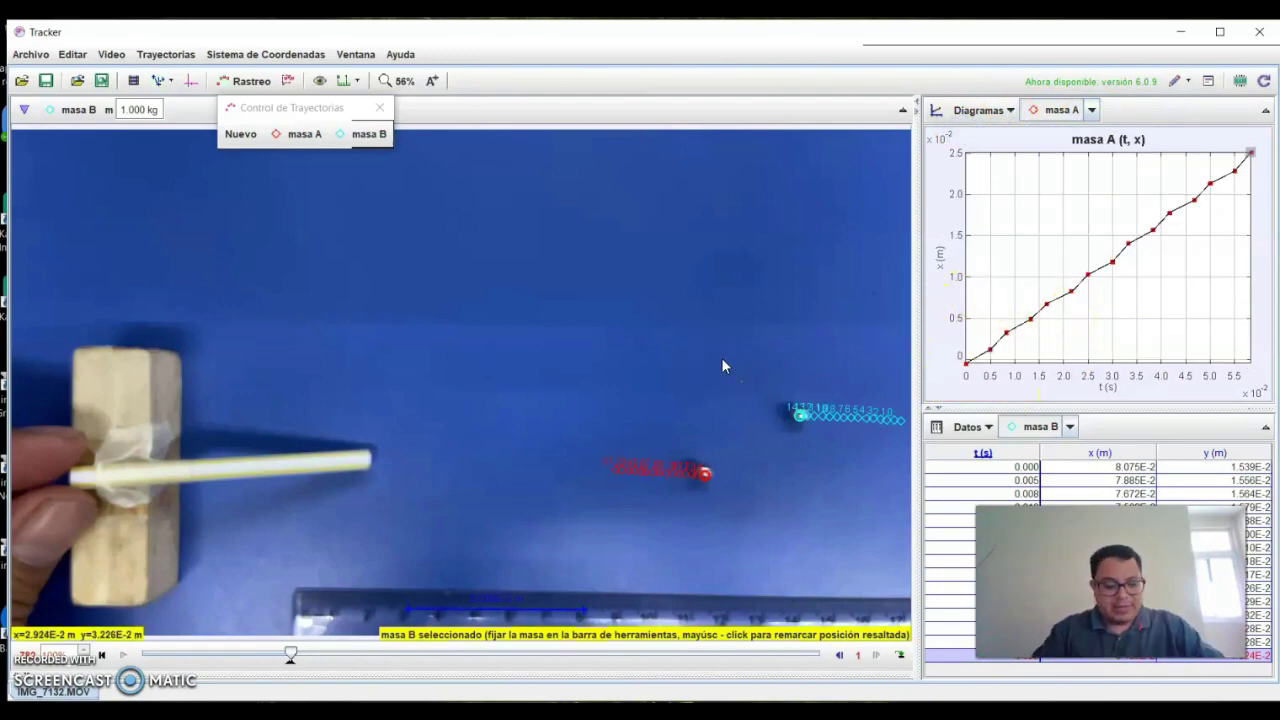
Launch Excel and create a blank workbook
key(super+r)
key(Return)
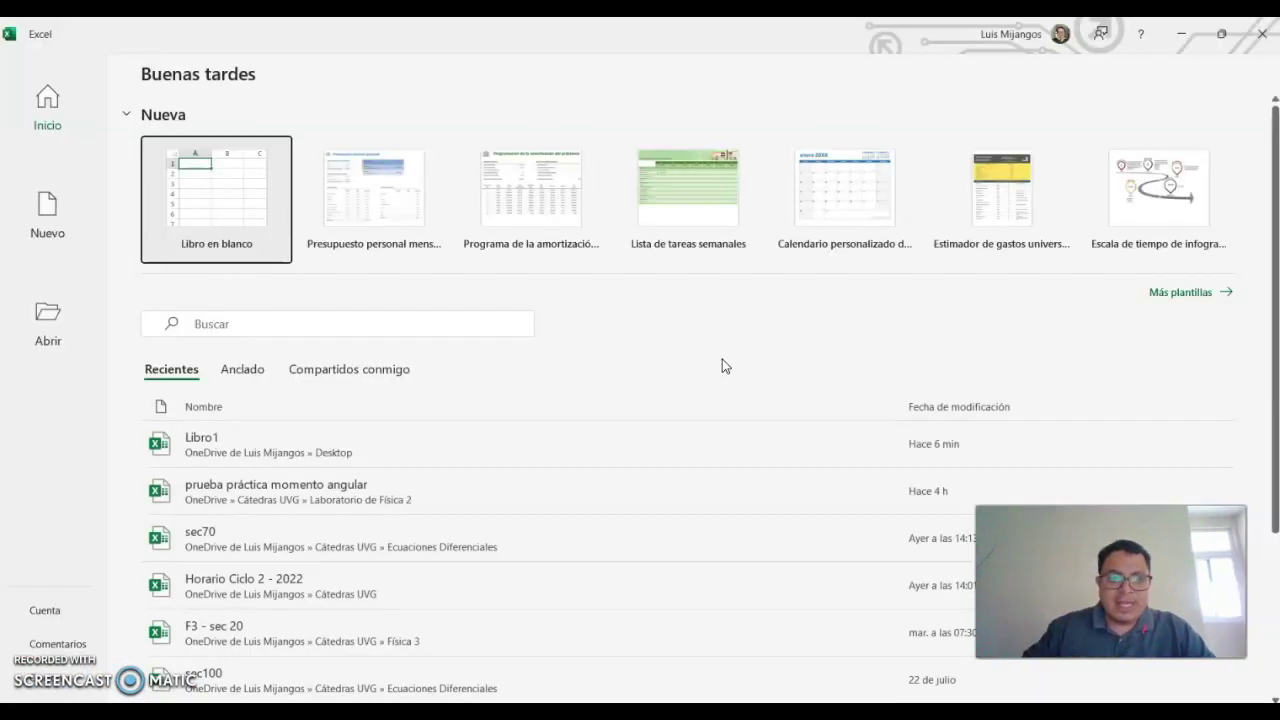
click(250, 200)
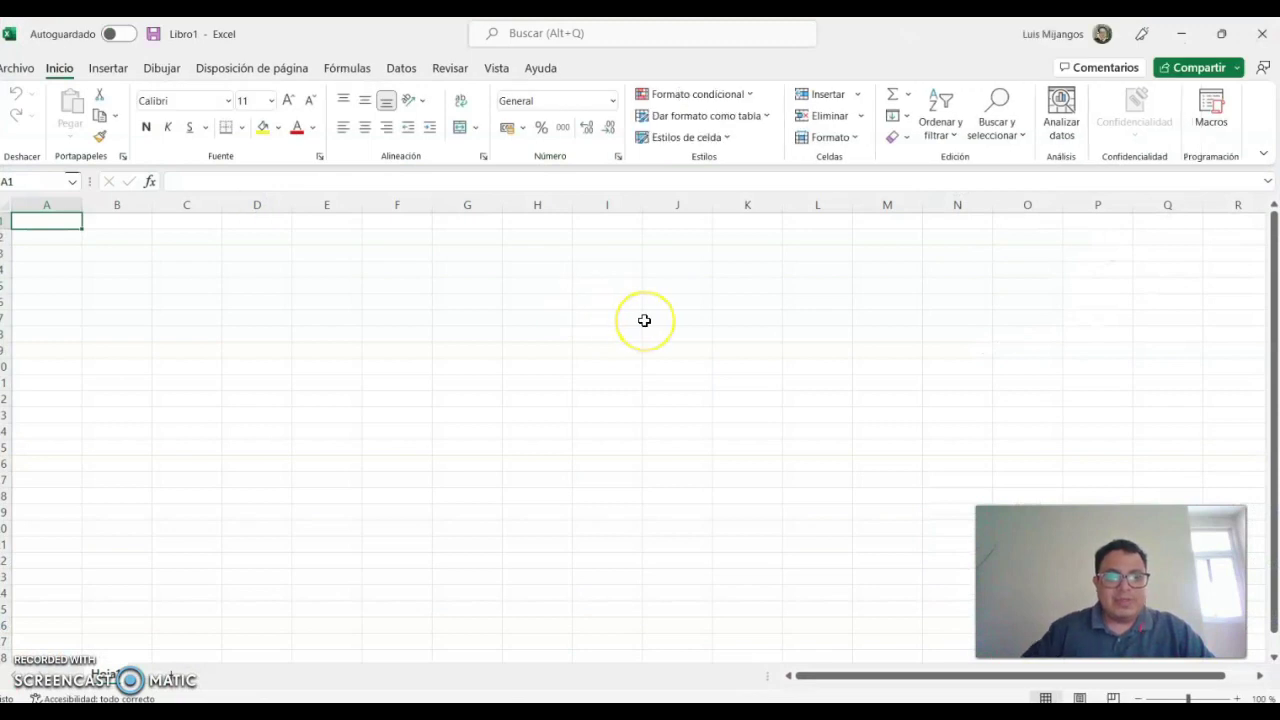
Enter the labels v1, v2, m, d and R in cells B2 to B6
key(Right)
key(Down)
text(v)
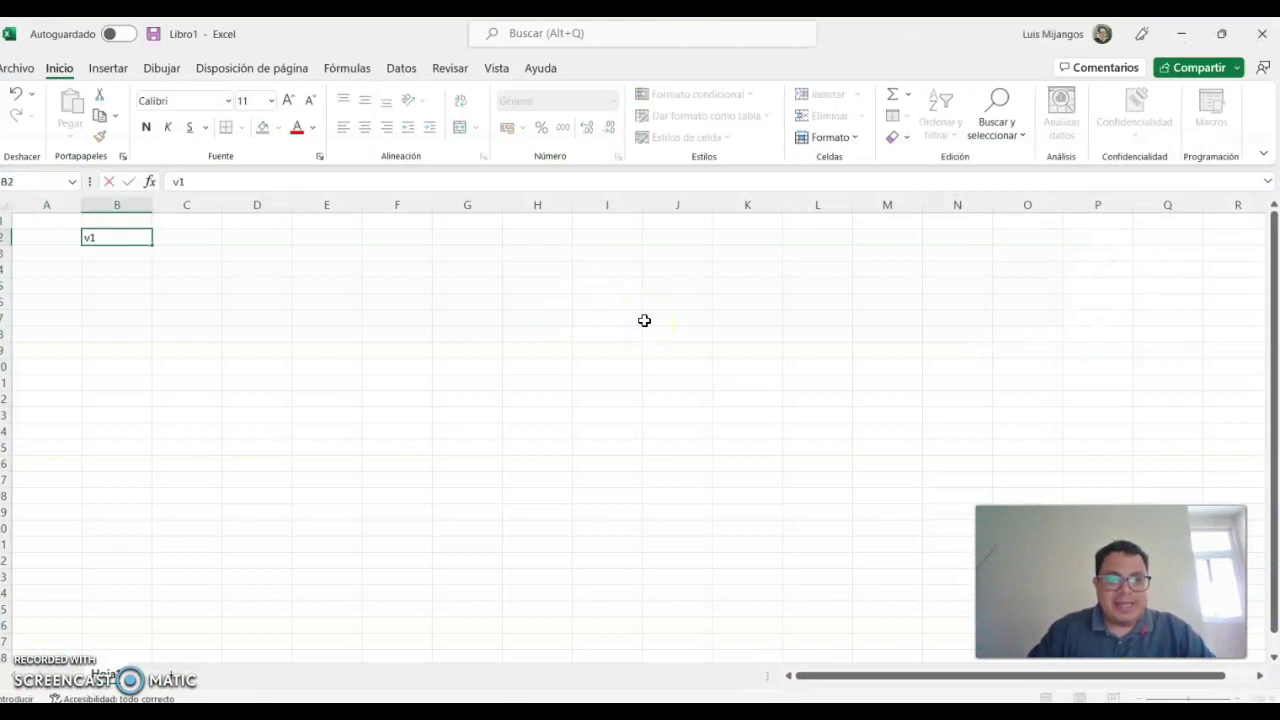
key(Return)
text(v1)
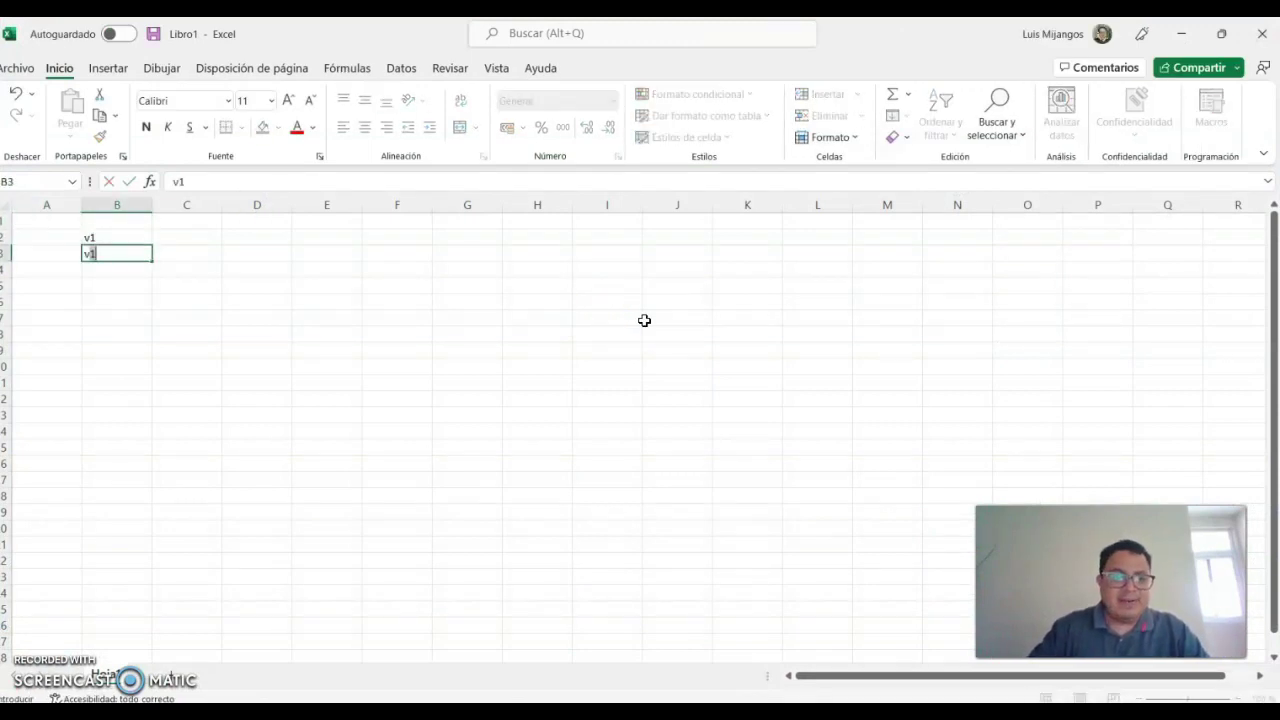
key(Return)
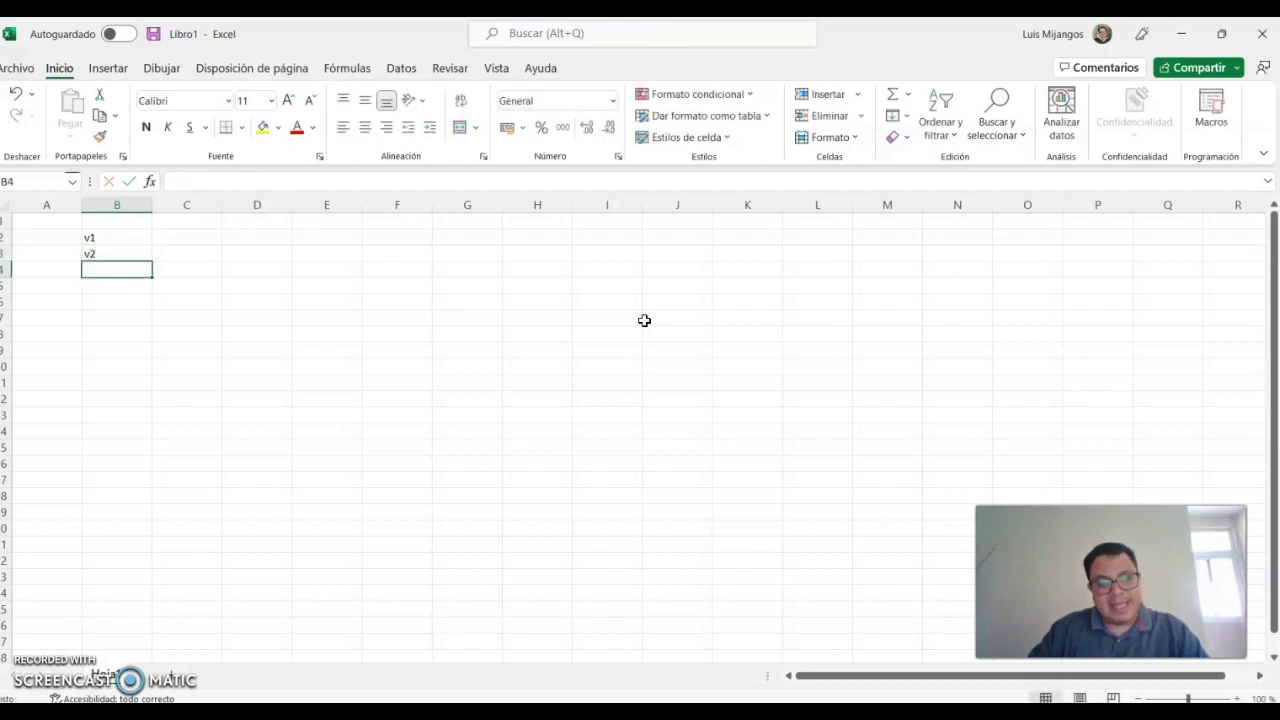
text(m)
key(Return)
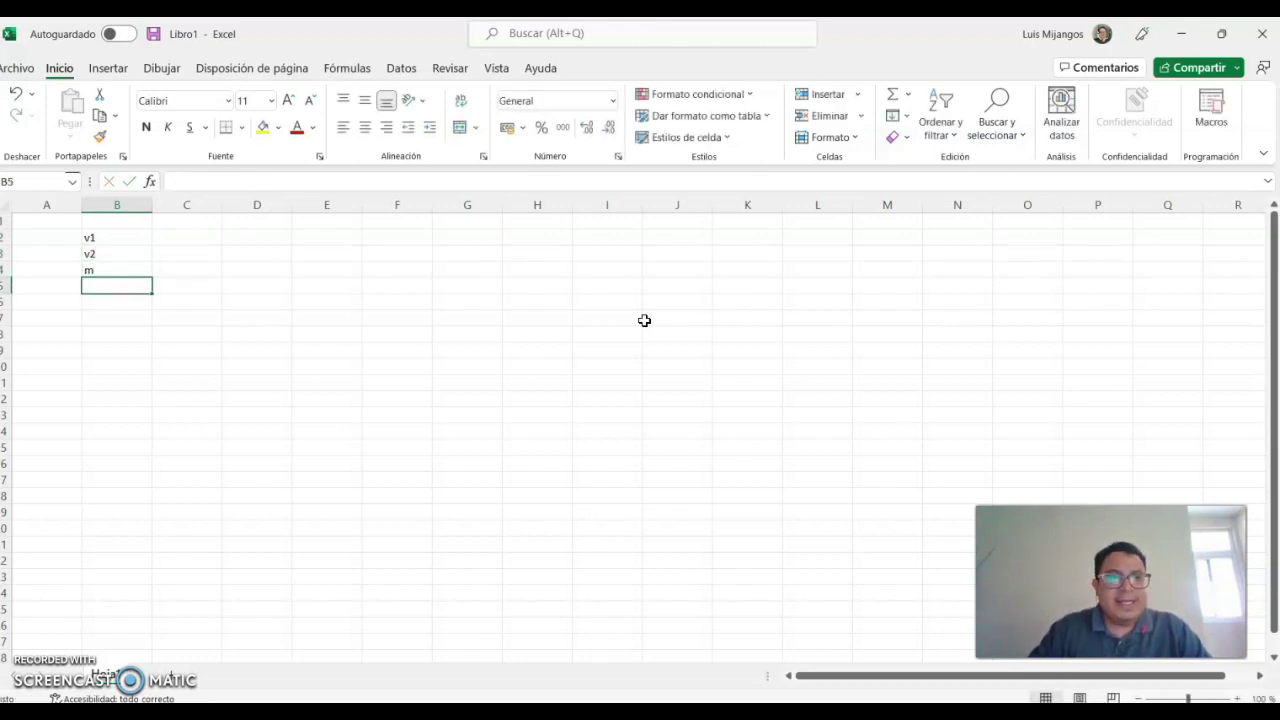
text(d)
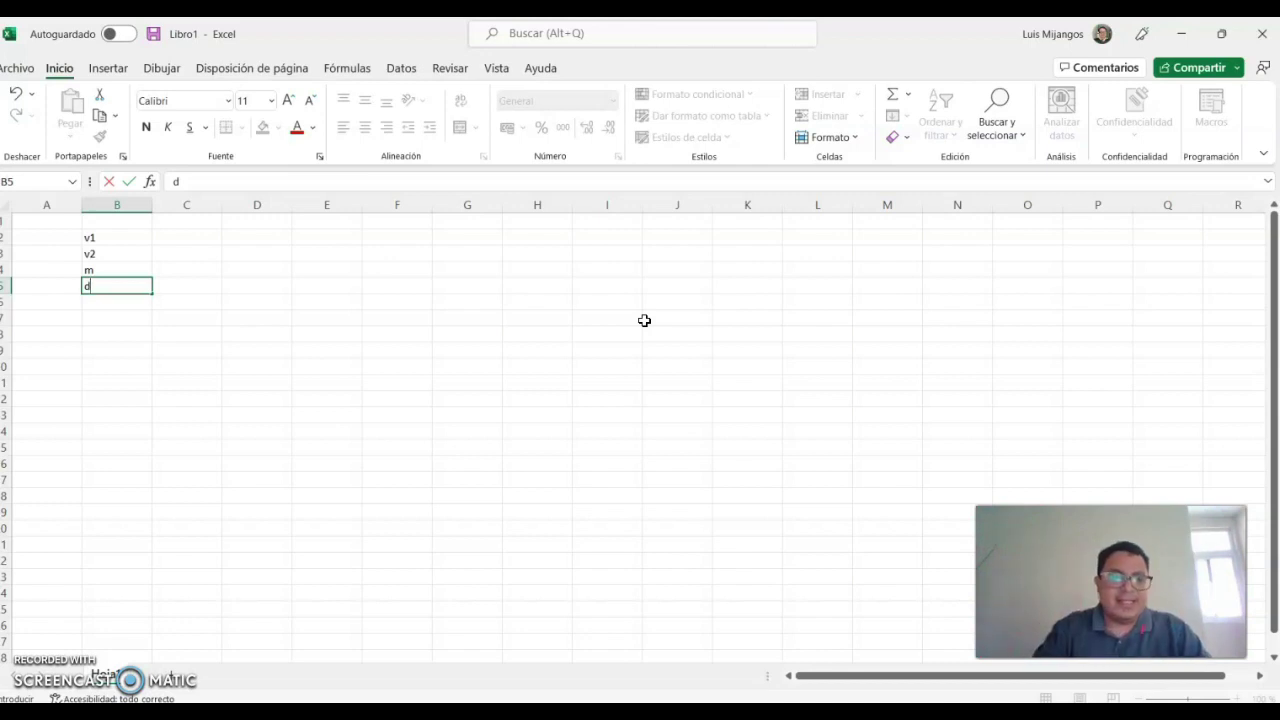
key(Return)
text(R)
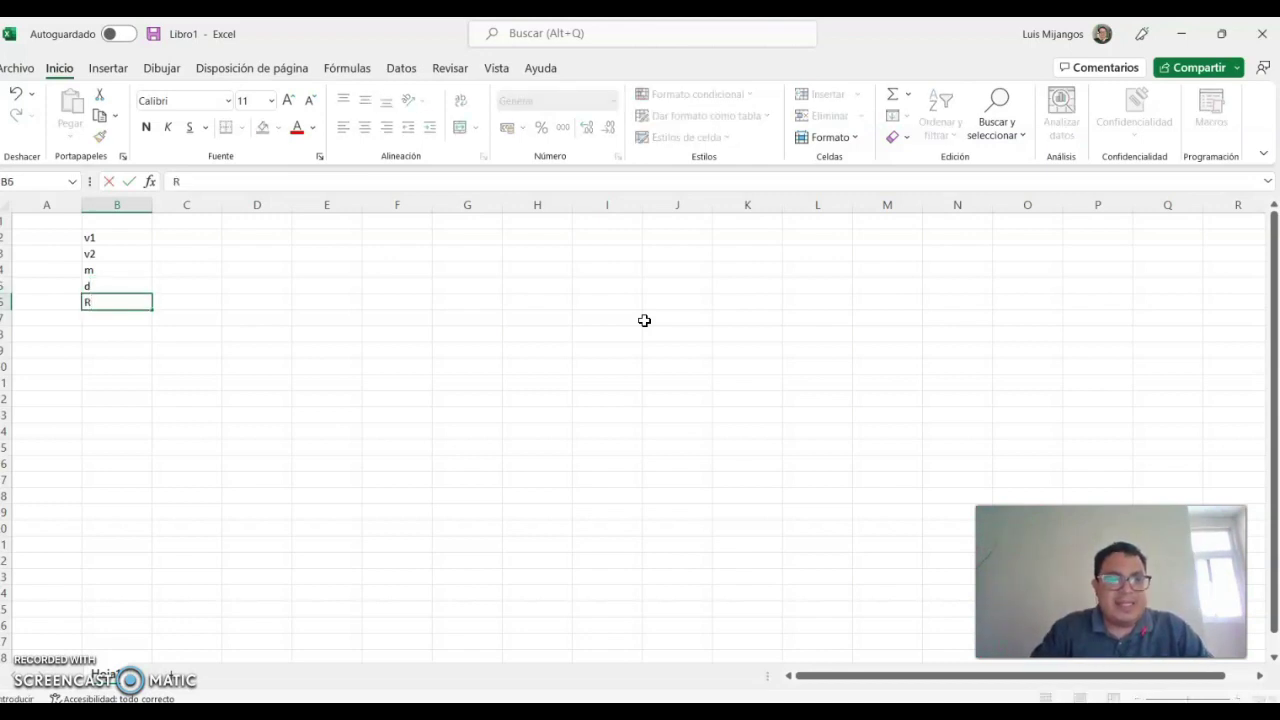
key(Return)
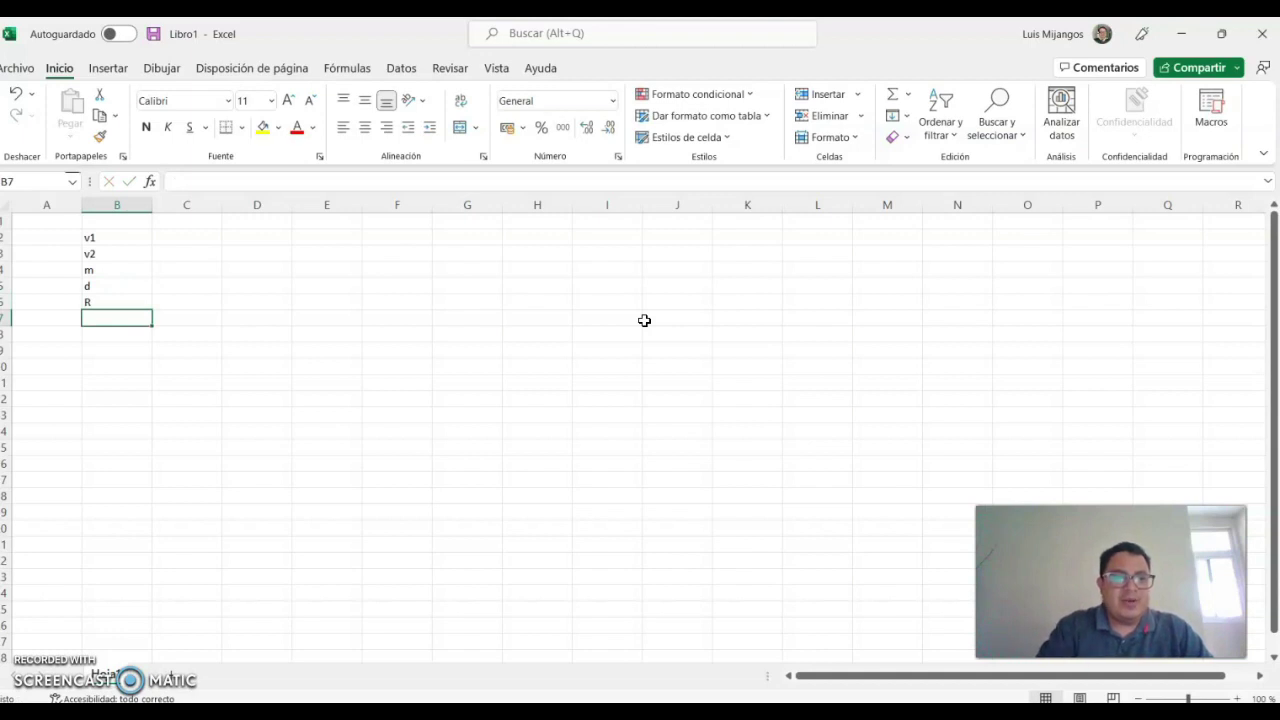
Enter the labels omega-teor in B7 and omega-exp in B9, and select cell C2
text(omega-t)
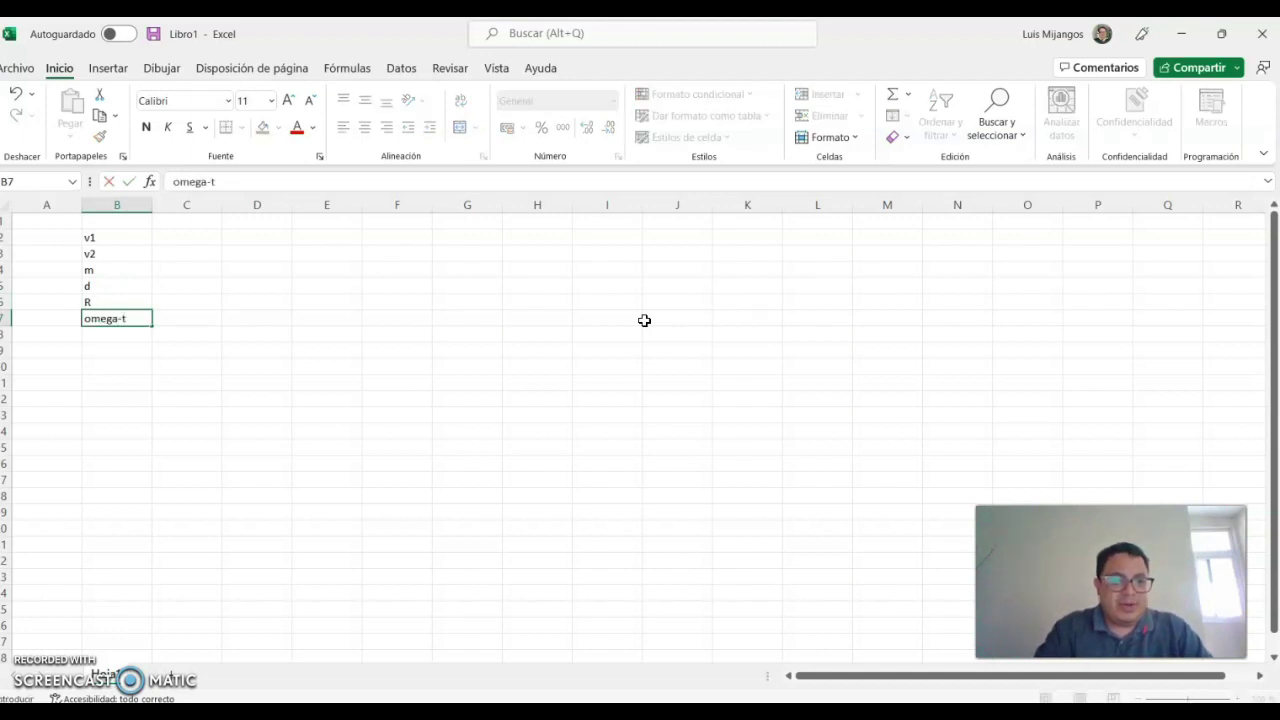
key(Return)
key(Return)
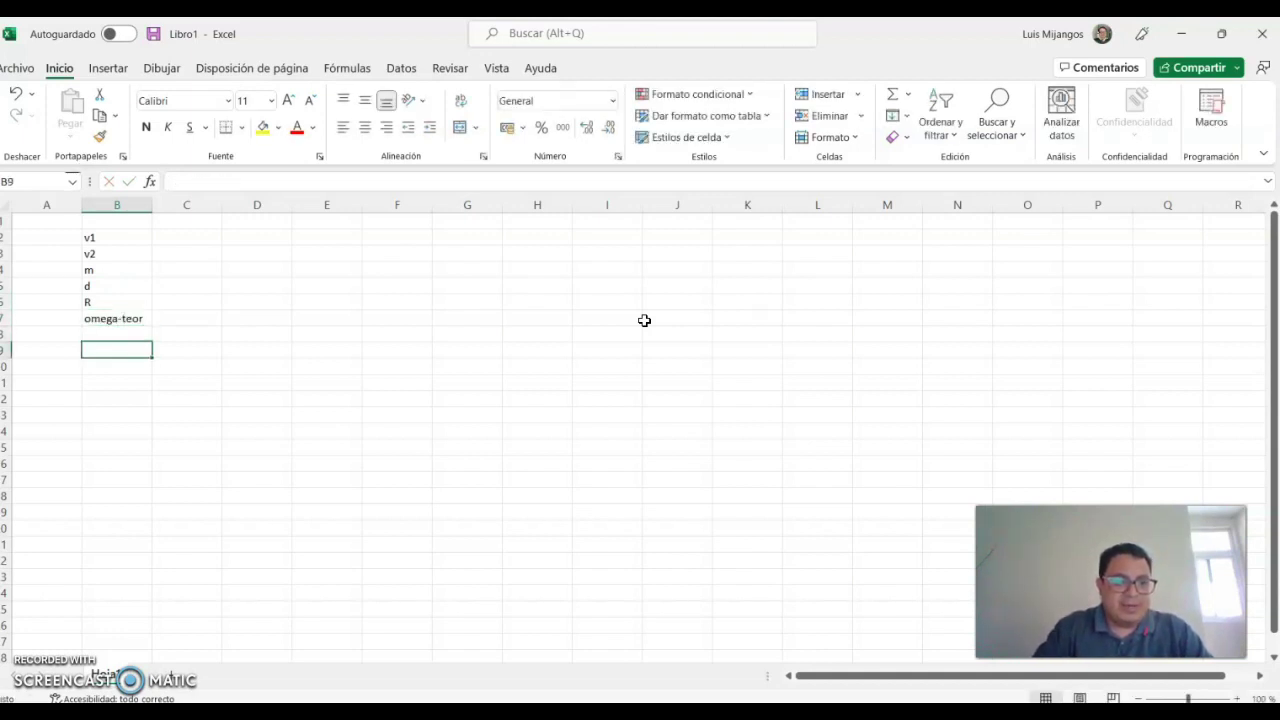
text(omega-e)
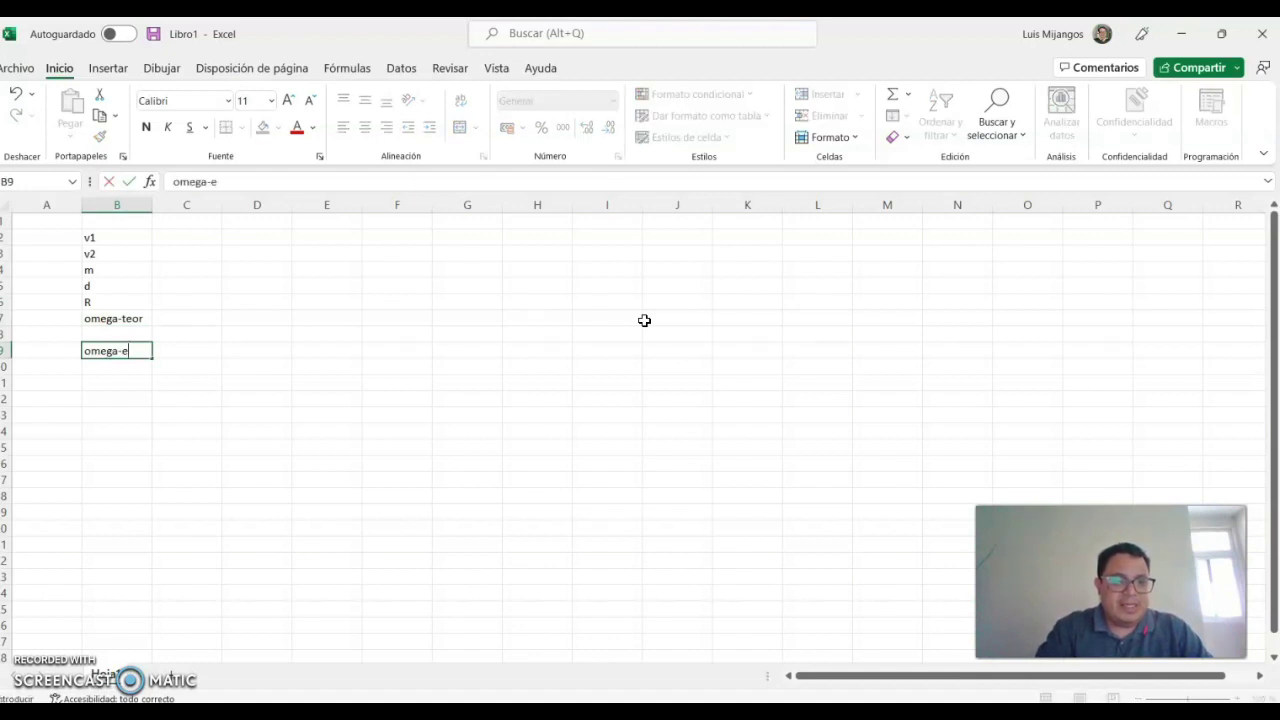
text(xp)
key(Return)
key(Up)
key(Up)
key(Up)
key(Up)
key(Up)
key(Up)
key(Up)
key(Up)
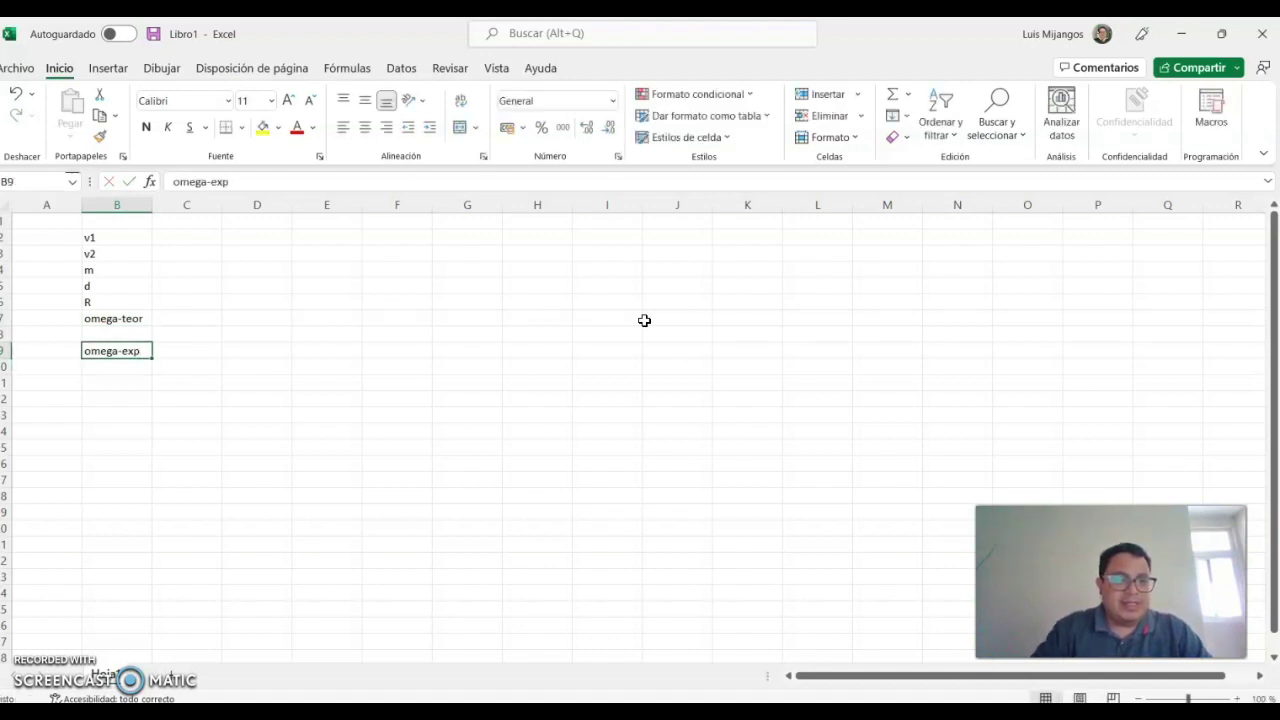
key(Right)
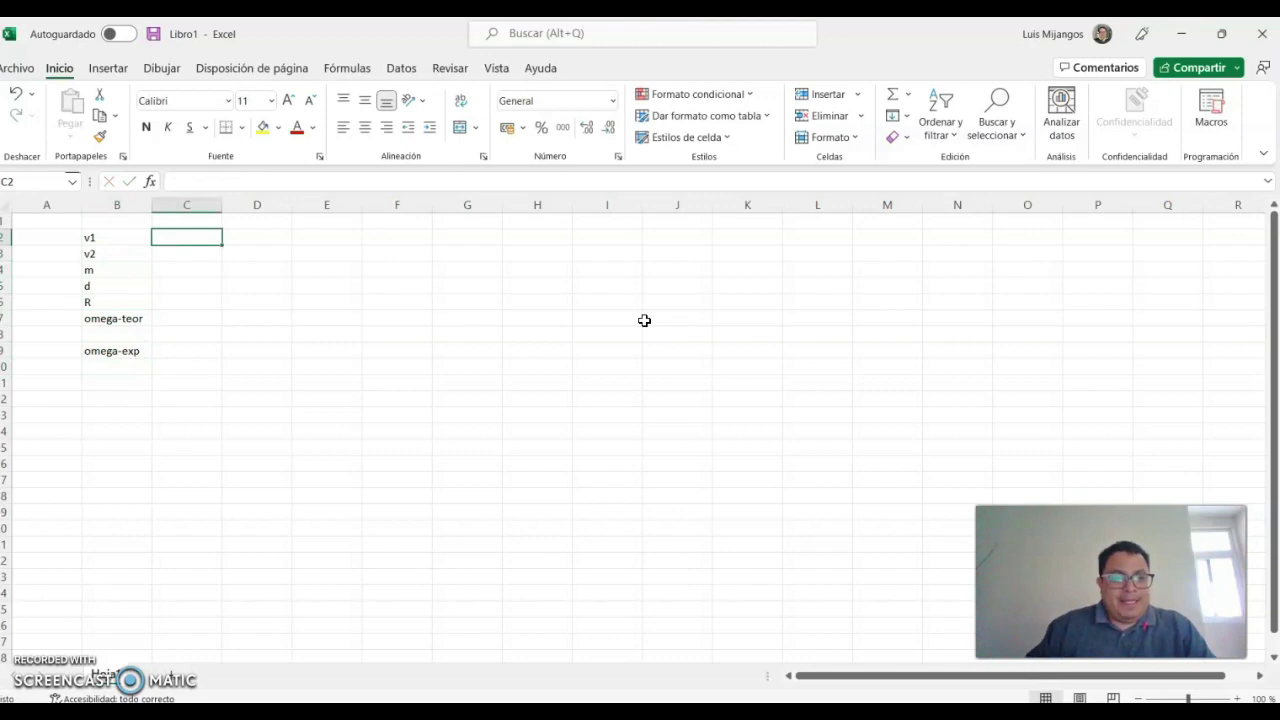
Switch to Tracker, open masa A's x-t plot in the data tool and fit a line (Línea) to it
key(alt+Tab)
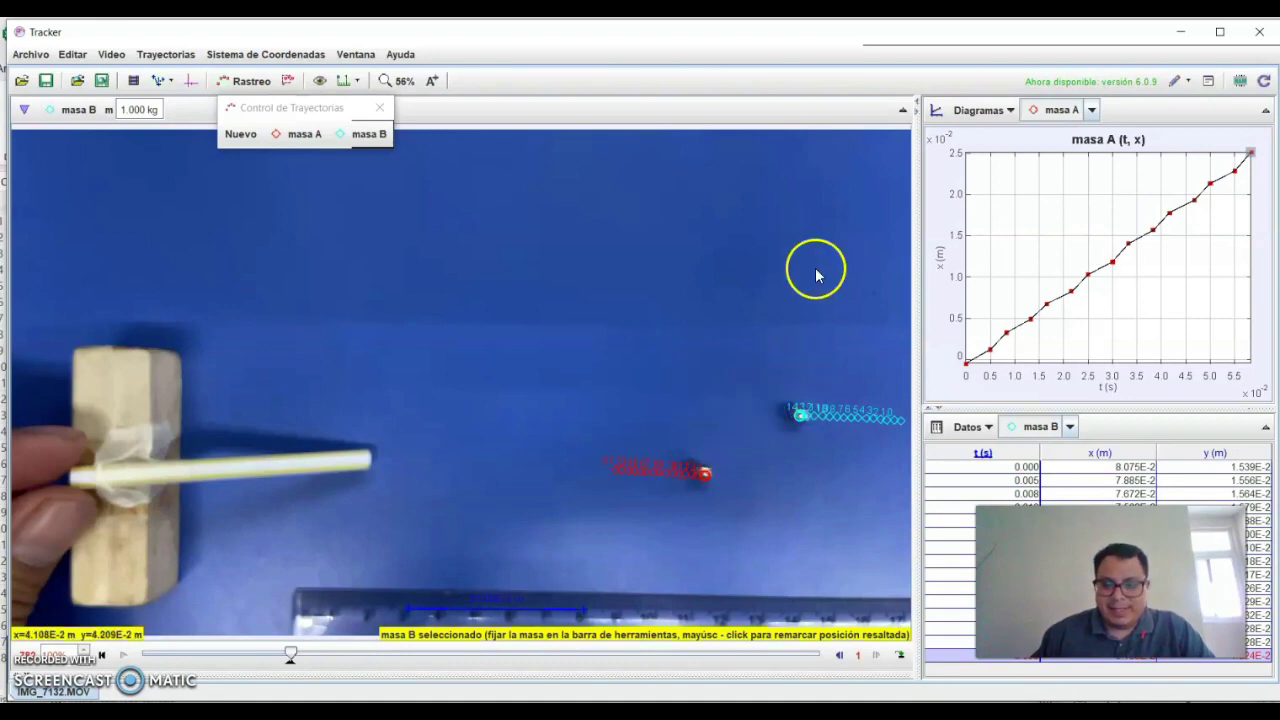
double_click(1138, 294)
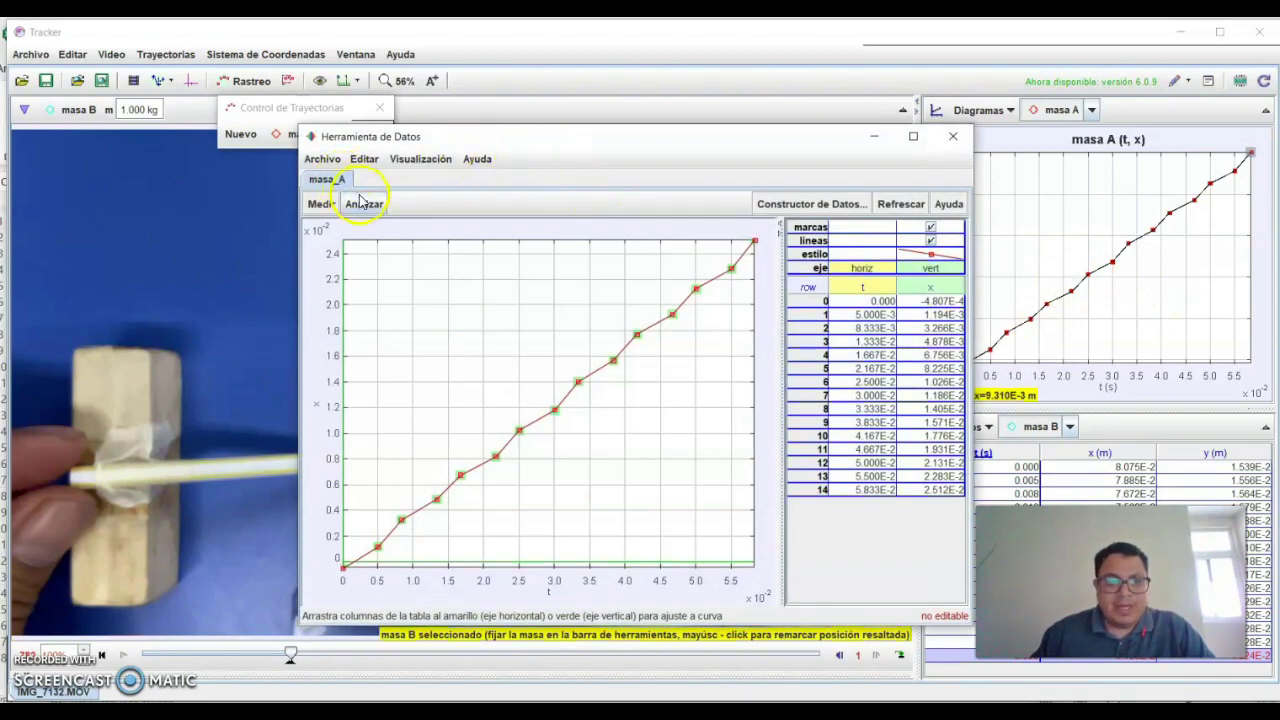
click(362, 202)
mouse_move(378, 234)
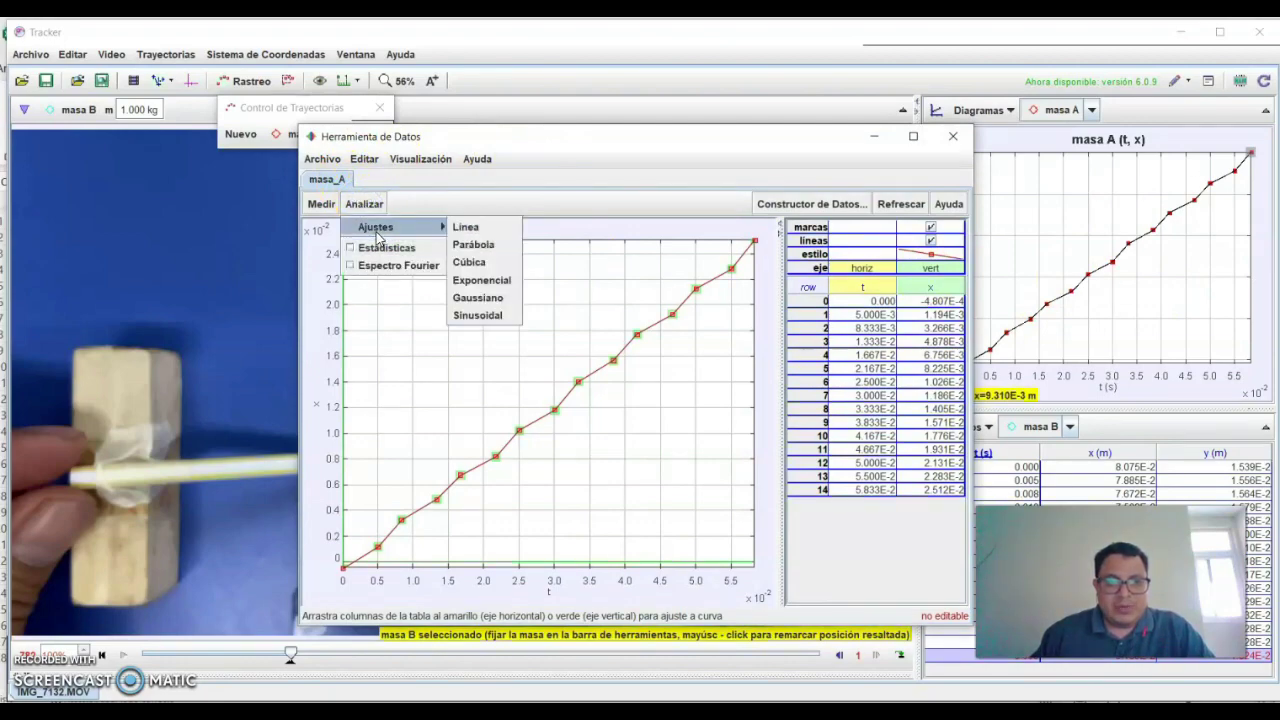
click(464, 227)
drag(659, 146, 545, 77)
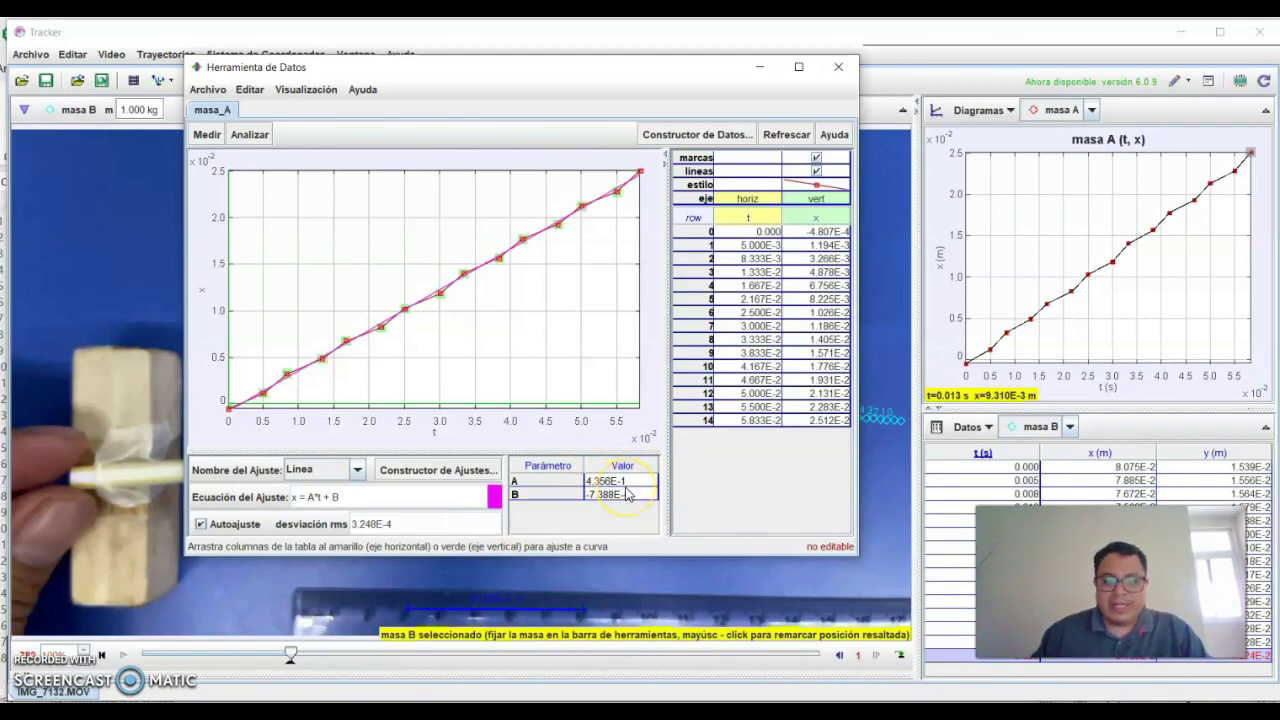
Switch to Excel and enter 0.4356 as the v1 value in C2 with the unit m/s in D2
key(alt+Tab)
key(Tab)
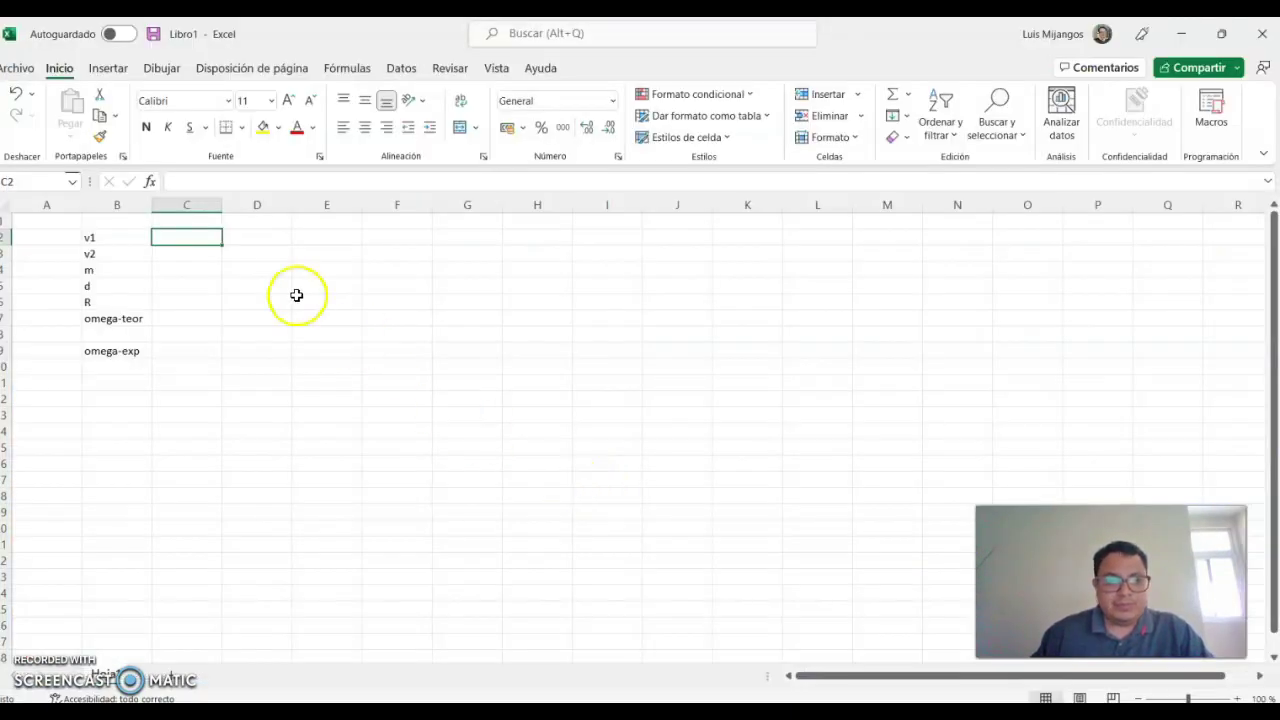
text(0.4356)
key(Tab)
text(m/s)
key(Return)
key(Left)
Switch back to the main Tracker window and show the x-t diagram of masa B
key(alt+Tab)
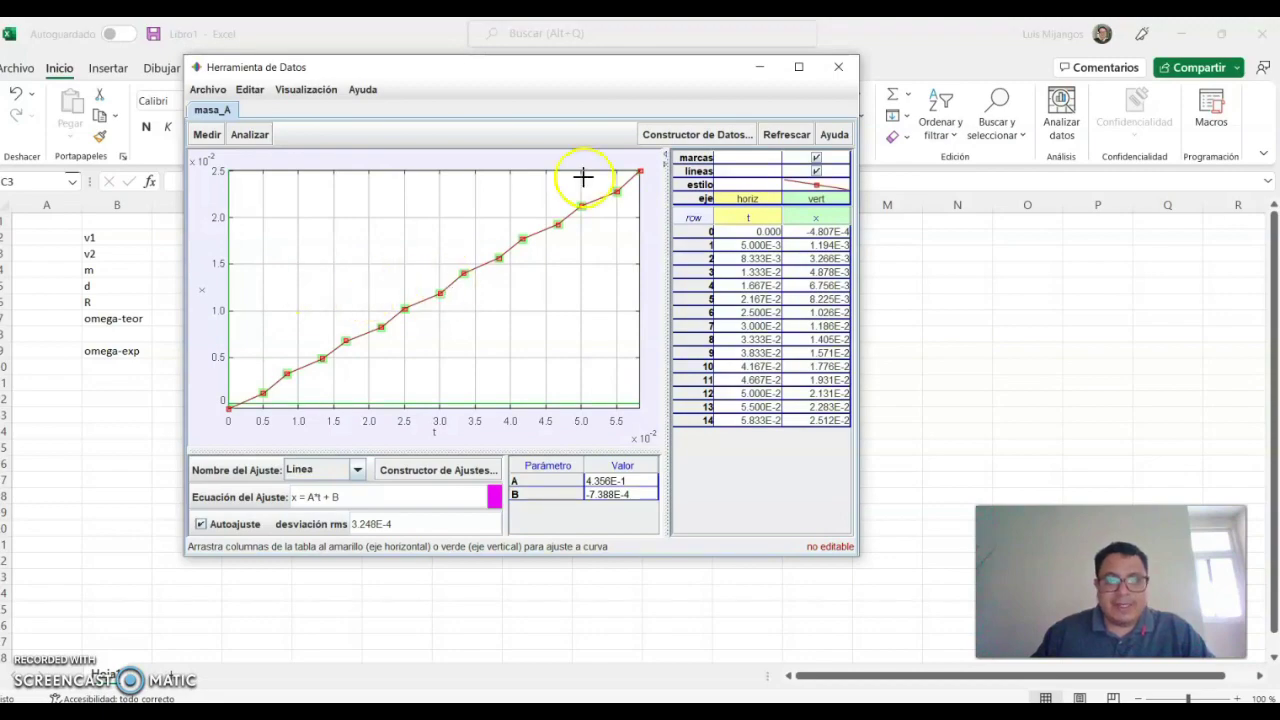
mouse_move(560, 700)
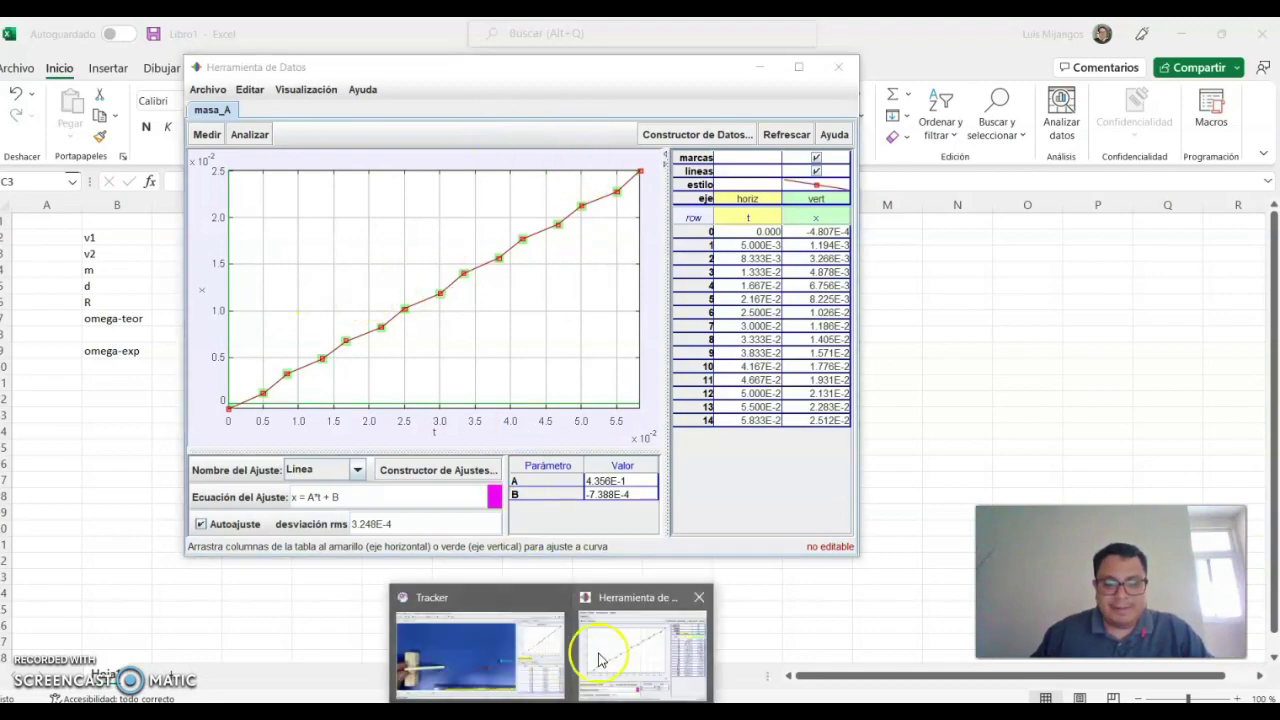
click(528, 652)
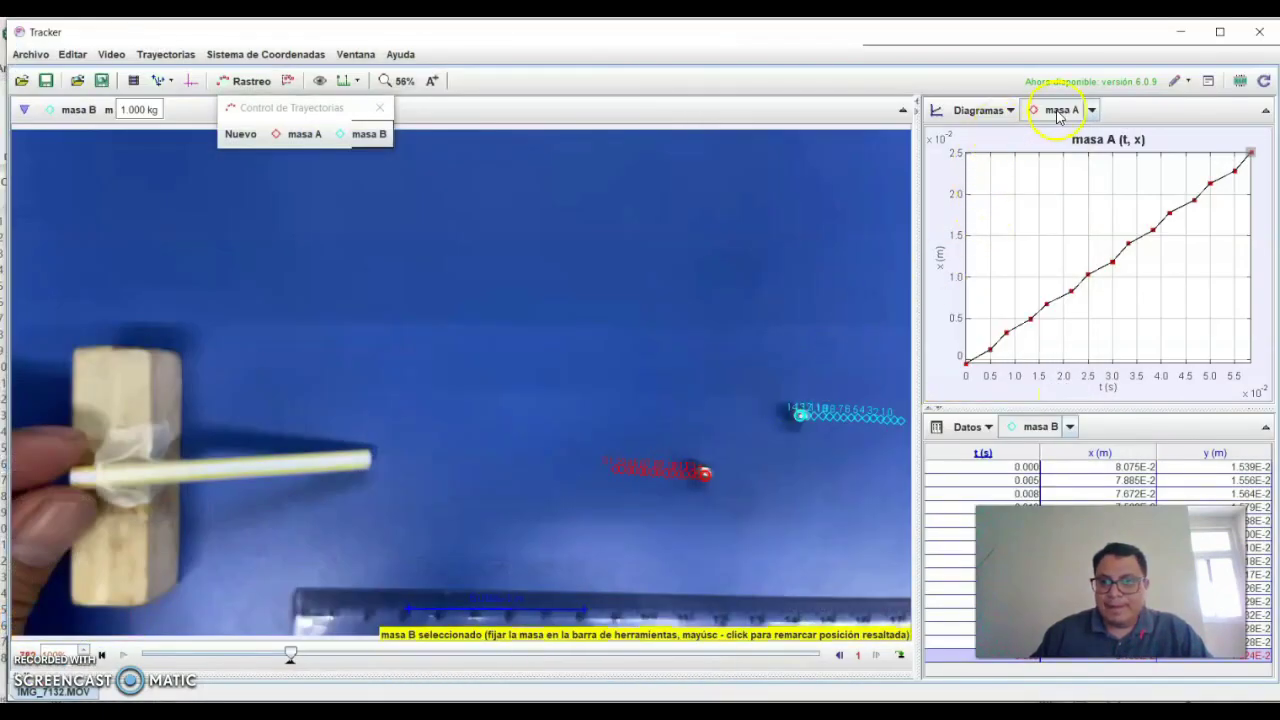
click(1088, 110)
click(1075, 147)
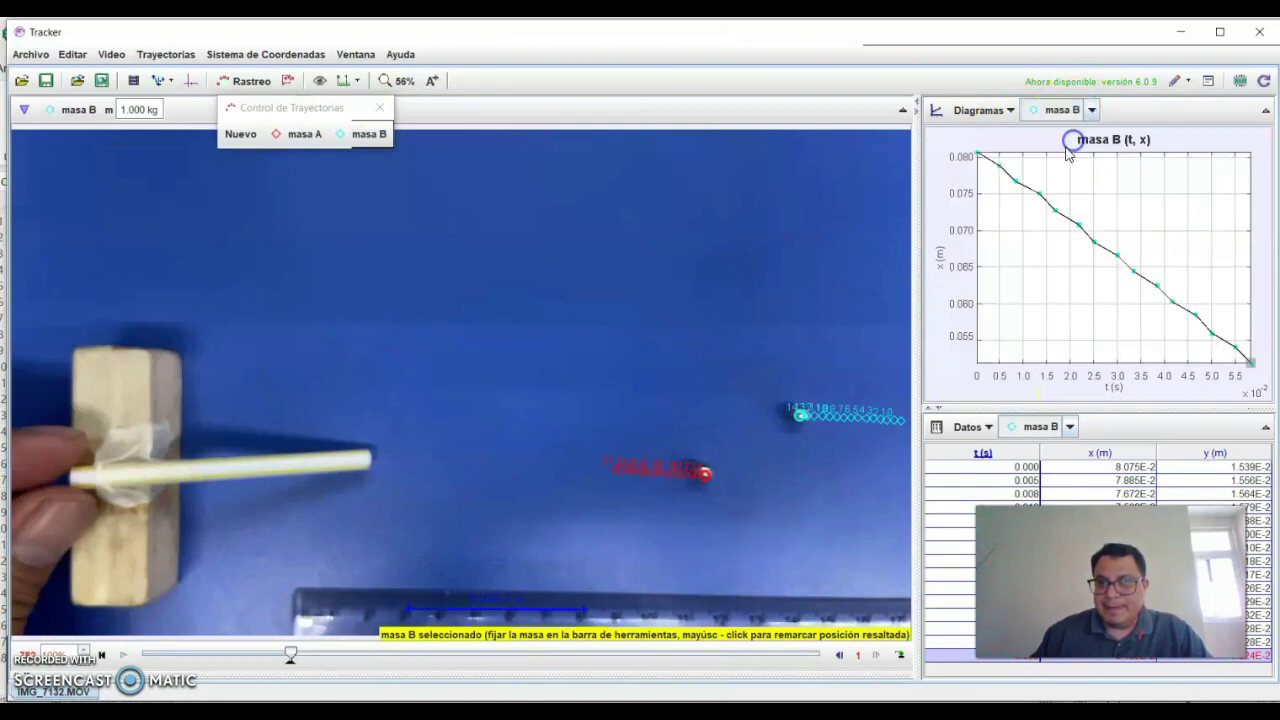
Open masa B's x-t plot in the data tool and fit a line (Línea) to it
double_click(1037, 214)
click(249, 134)
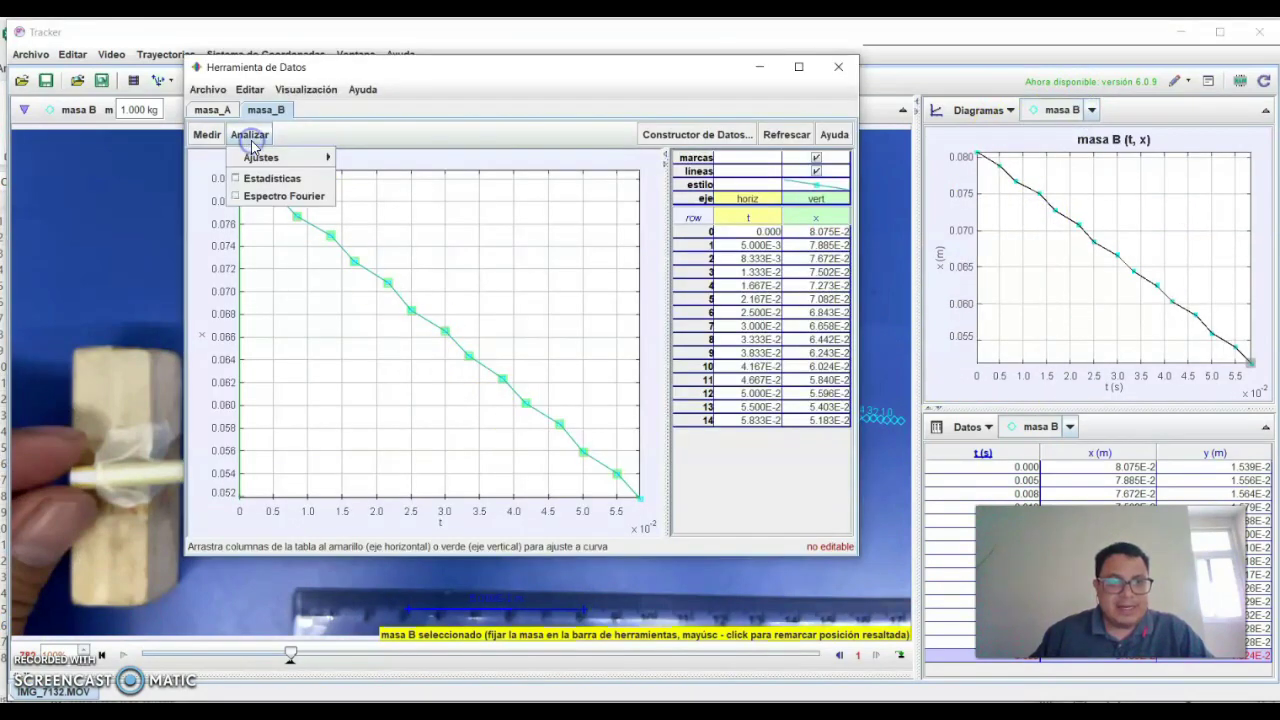
mouse_move(265, 157)
click(349, 166)
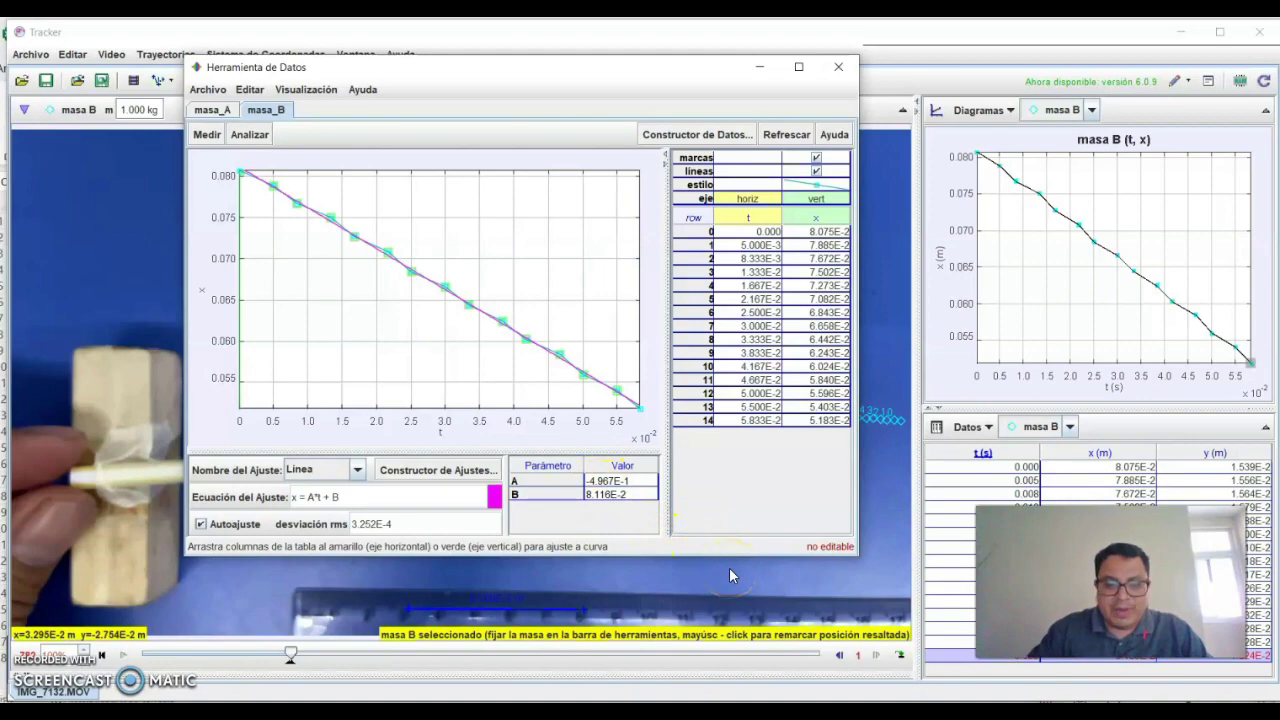
Switch to Excel and enter 0.4967 as the v2 value in C3 with the unit m/s in D3
key(alt+Tab)
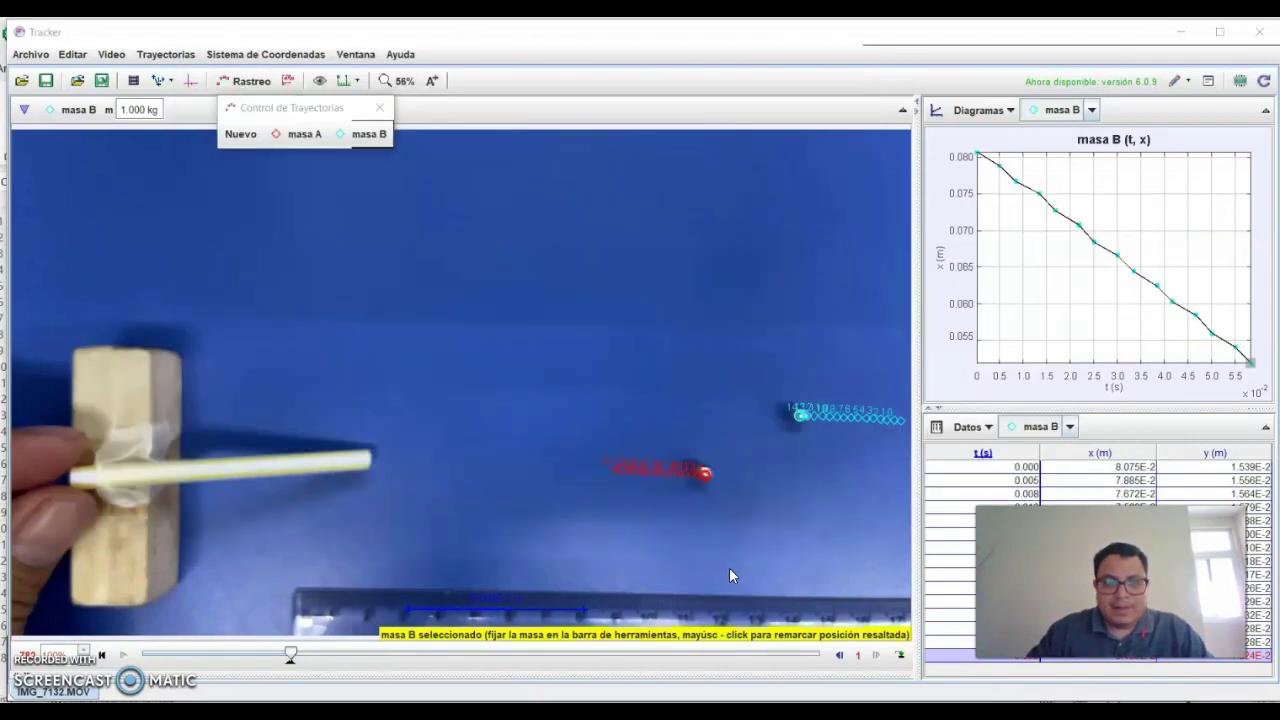
key(alt+Tab)
key(alt+Tab)
text(.)
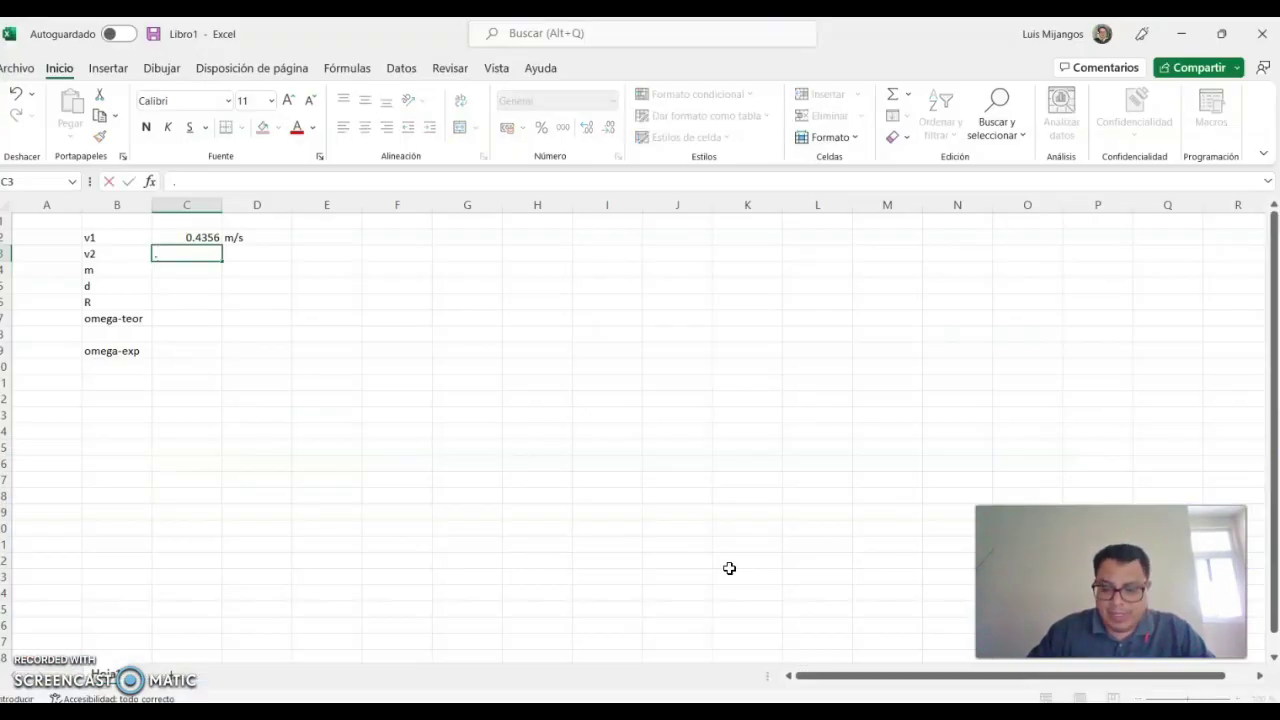
key(Tab)
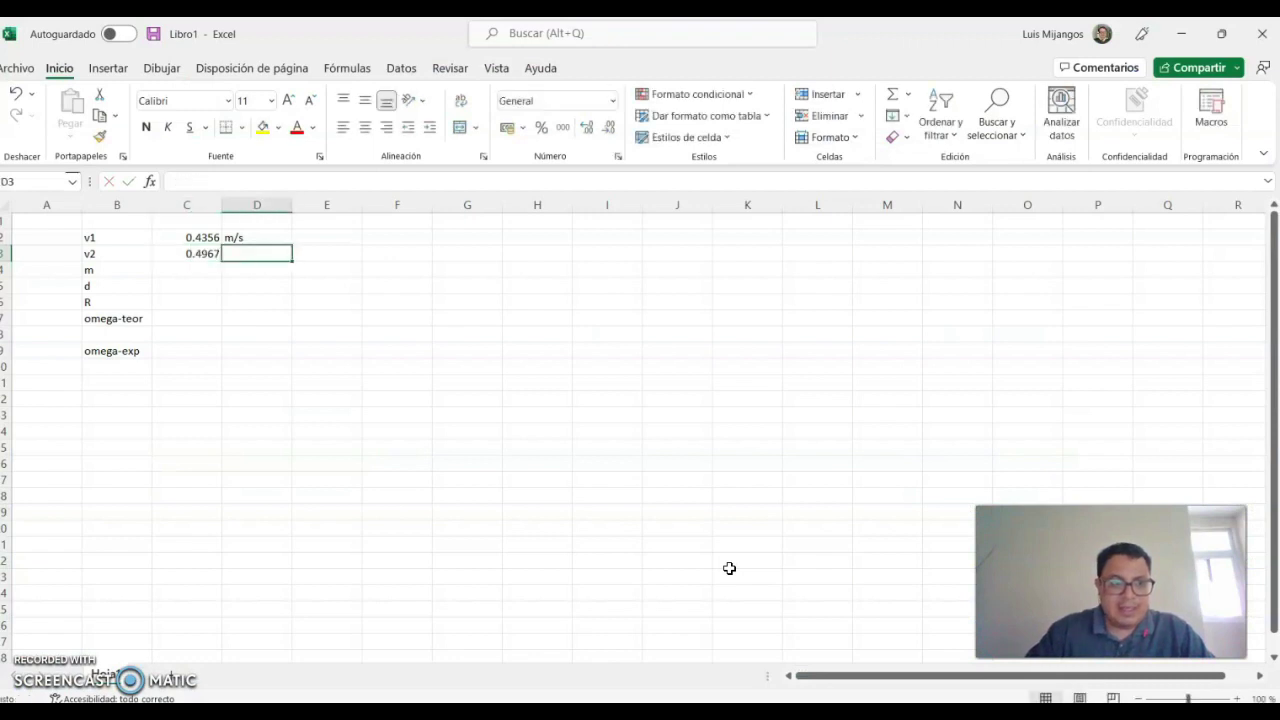
text(m/s)
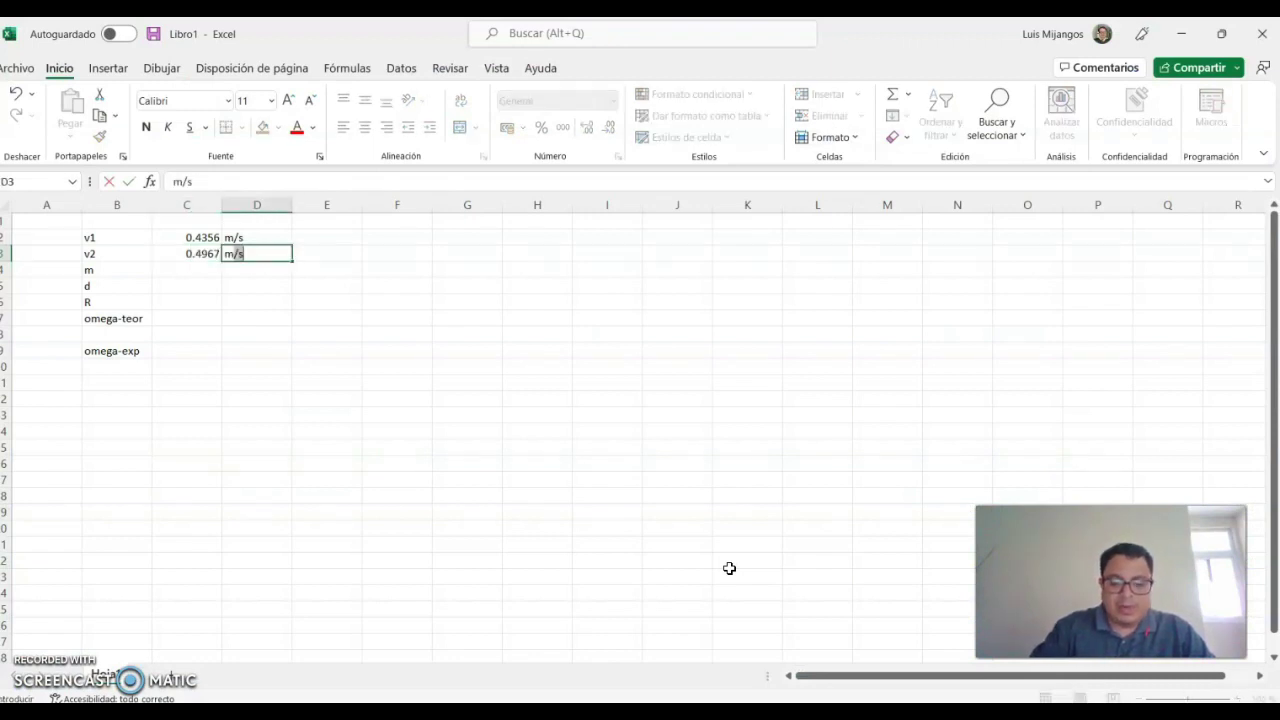
key(Return)
key(Left)
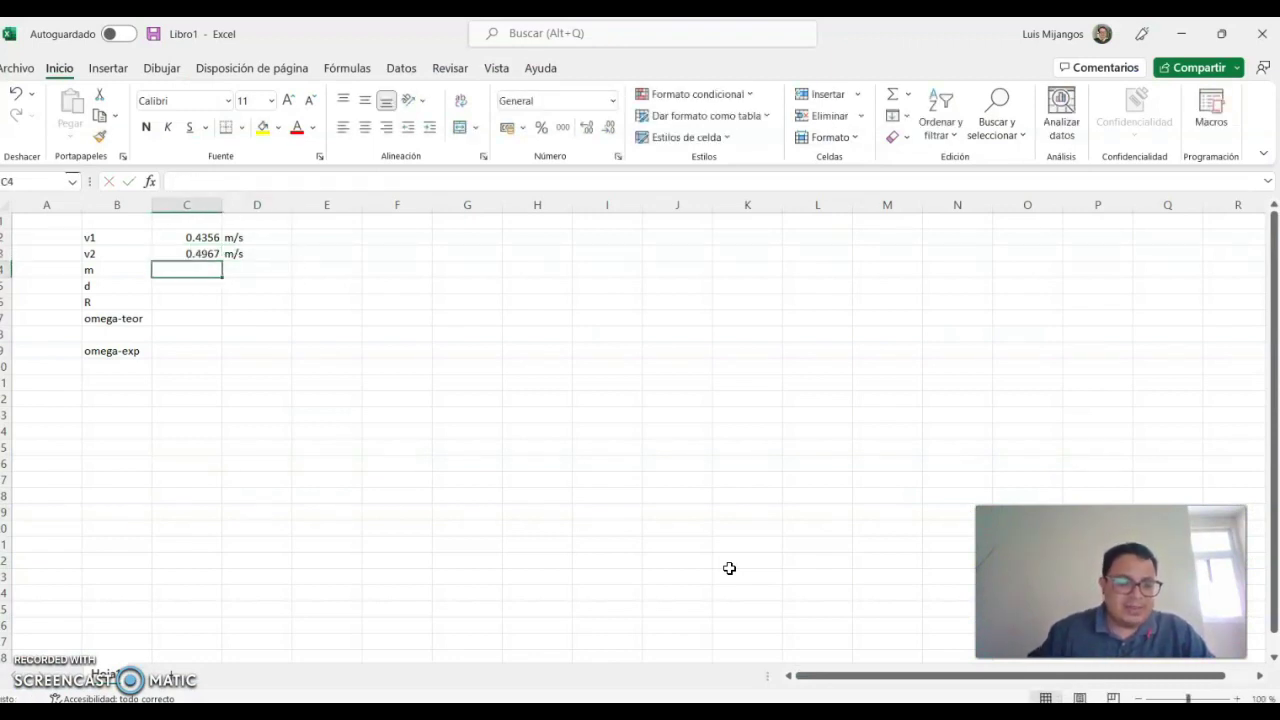
Move the labels from d through omega-exp (B5:B9) up one row to B4, overwriting the m label
drag(103, 289, 104, 351)
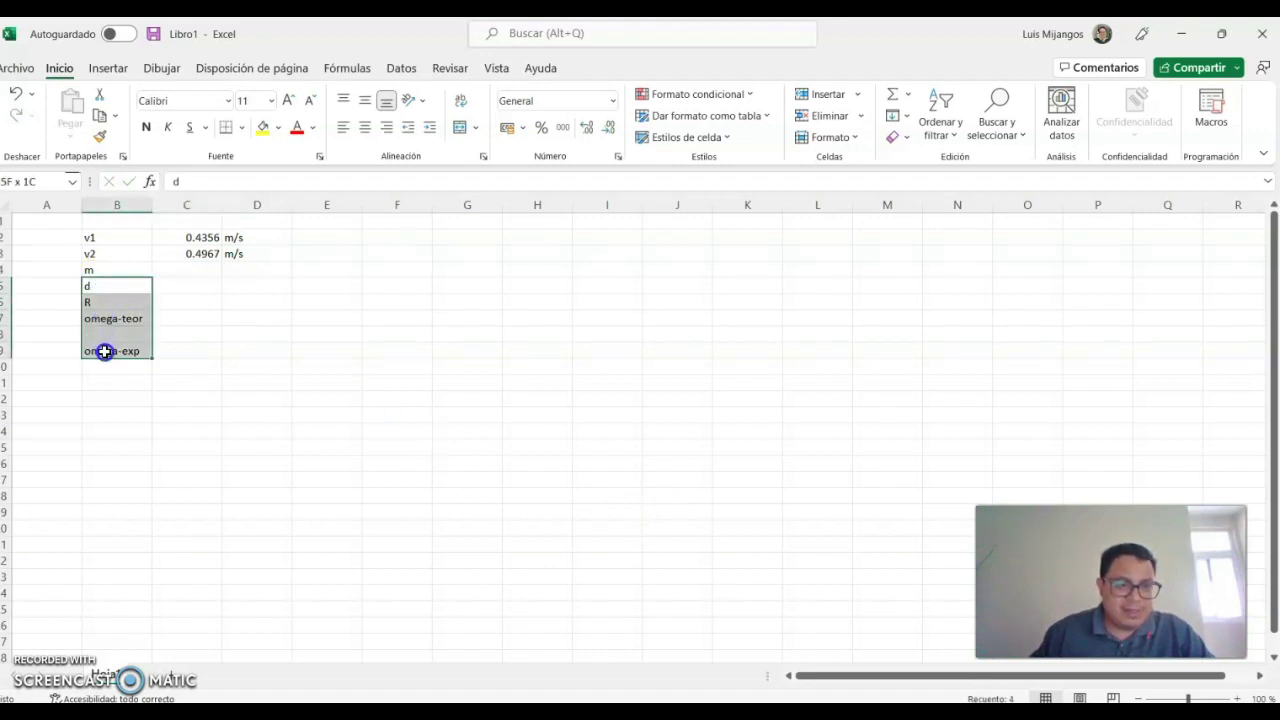
drag(94, 278, 96, 272)
click(615, 417)
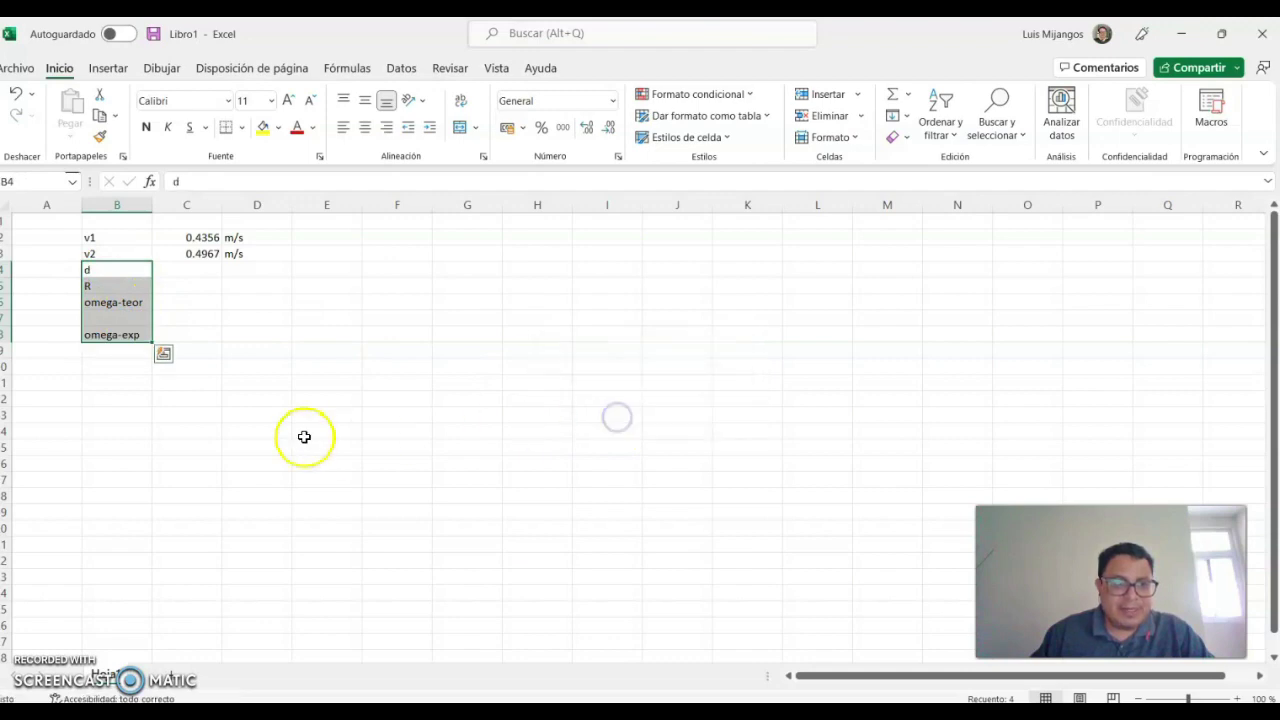
click(257, 433)
Switch to Tracker and show the coordinate axes over the video
key(alt+Tab)
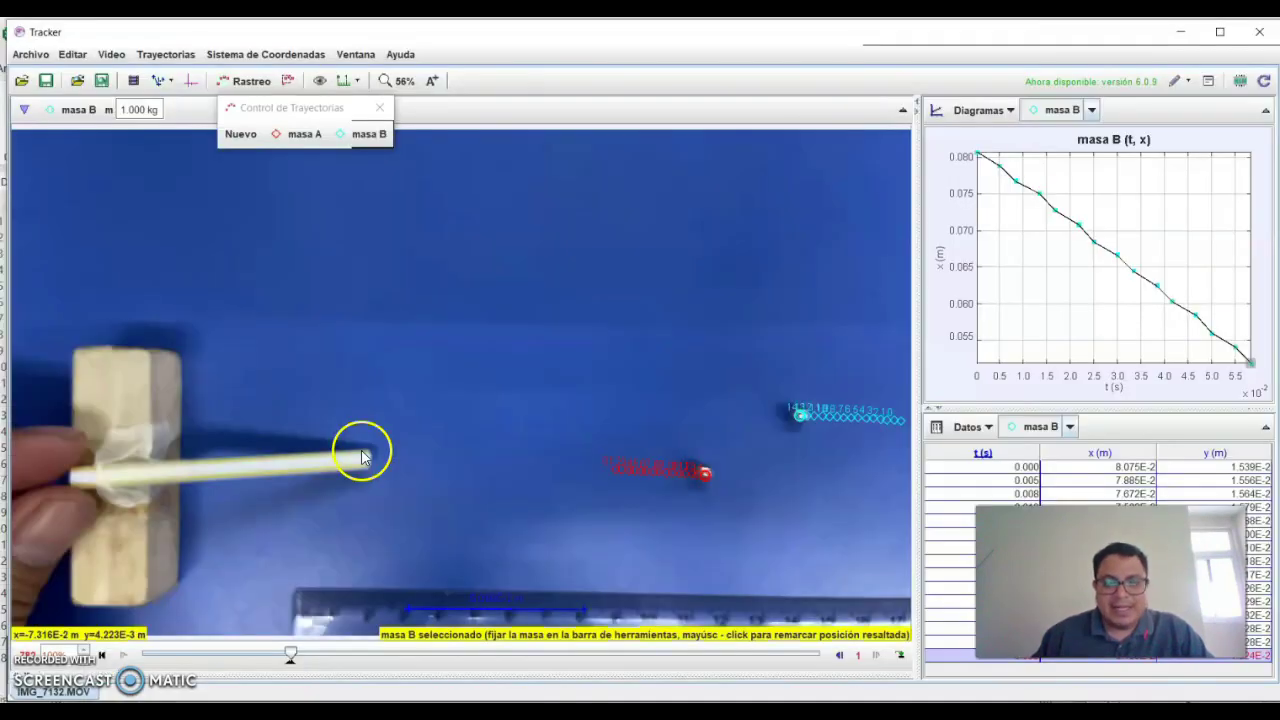
click(192, 81)
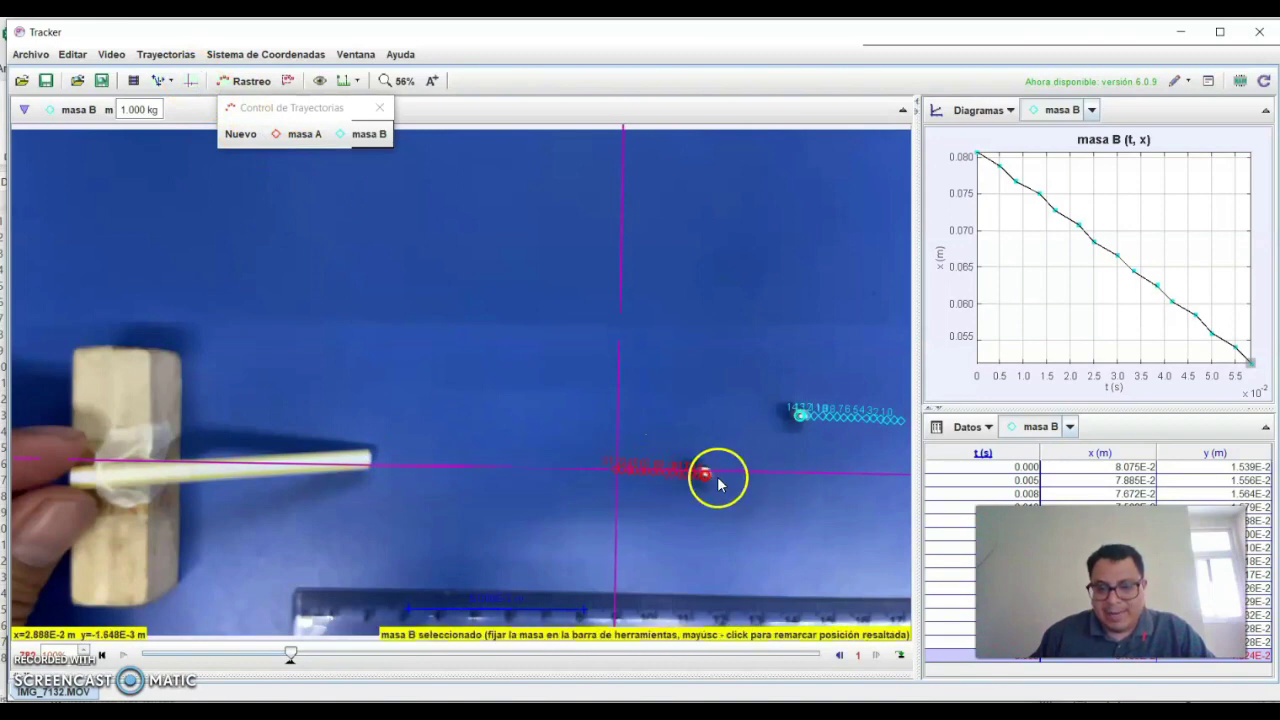
click(823, 424)
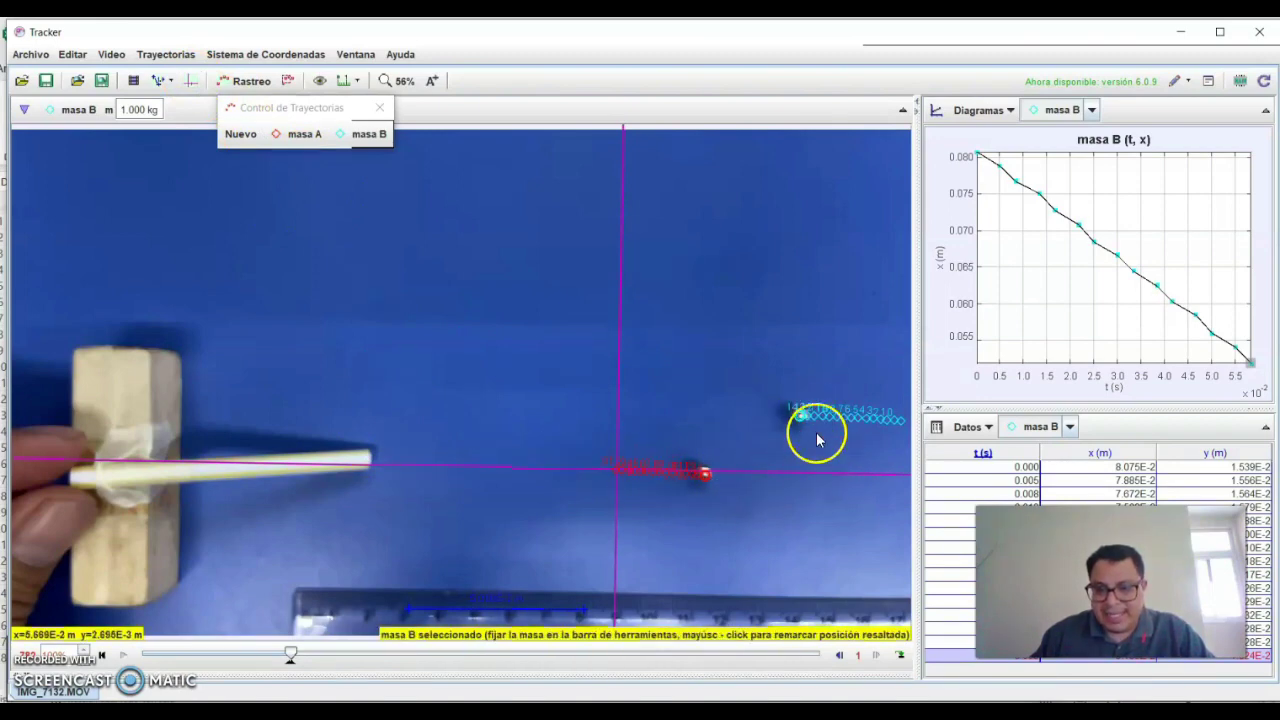
Add a measuring tape (Cinta Métrica) from masa B's last position perpendicular to the x axis, about 1.66E-2 m long
click(346, 81)
mouse_move(357, 106)
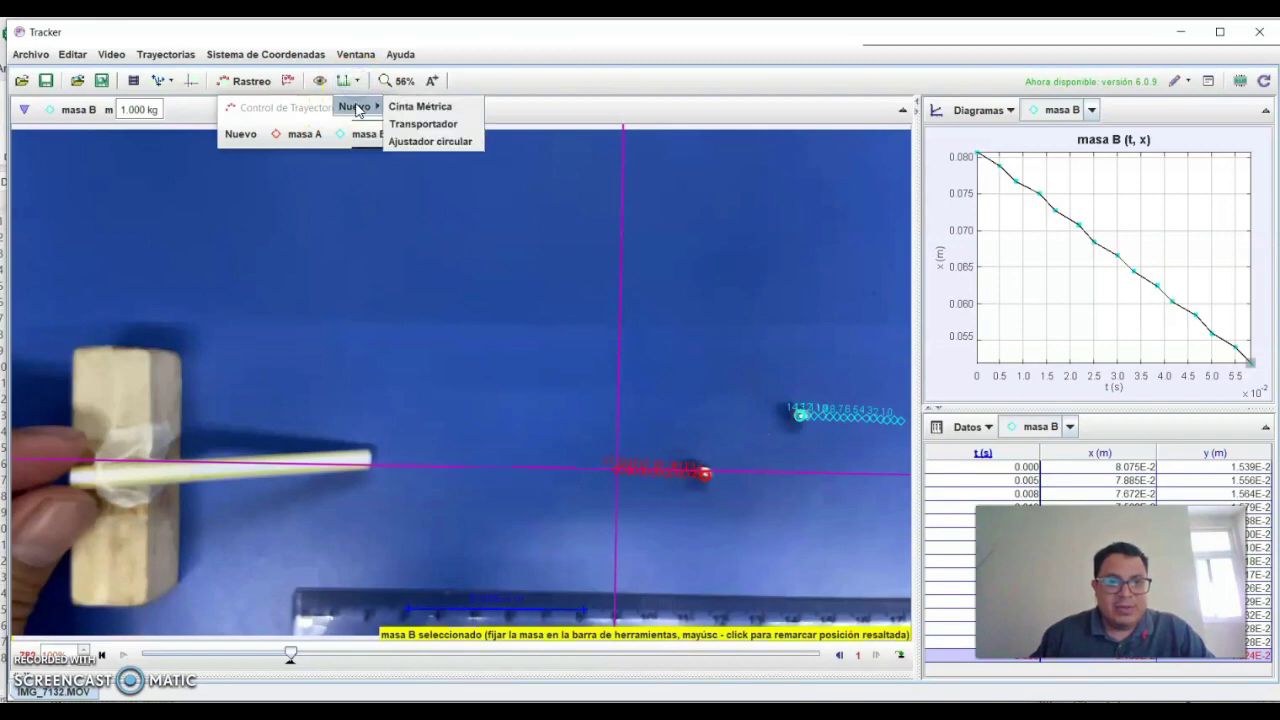
click(425, 106)
drag(460, 390, 798, 472)
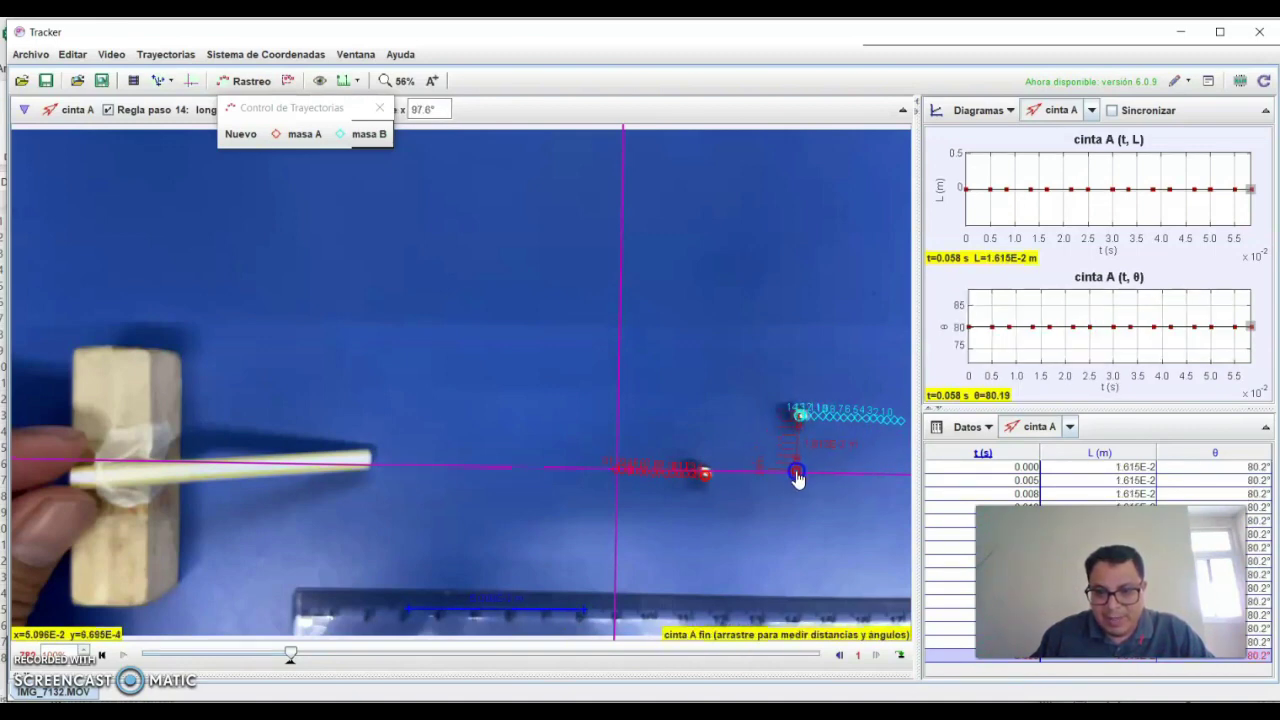
drag(797, 478, 798, 476)
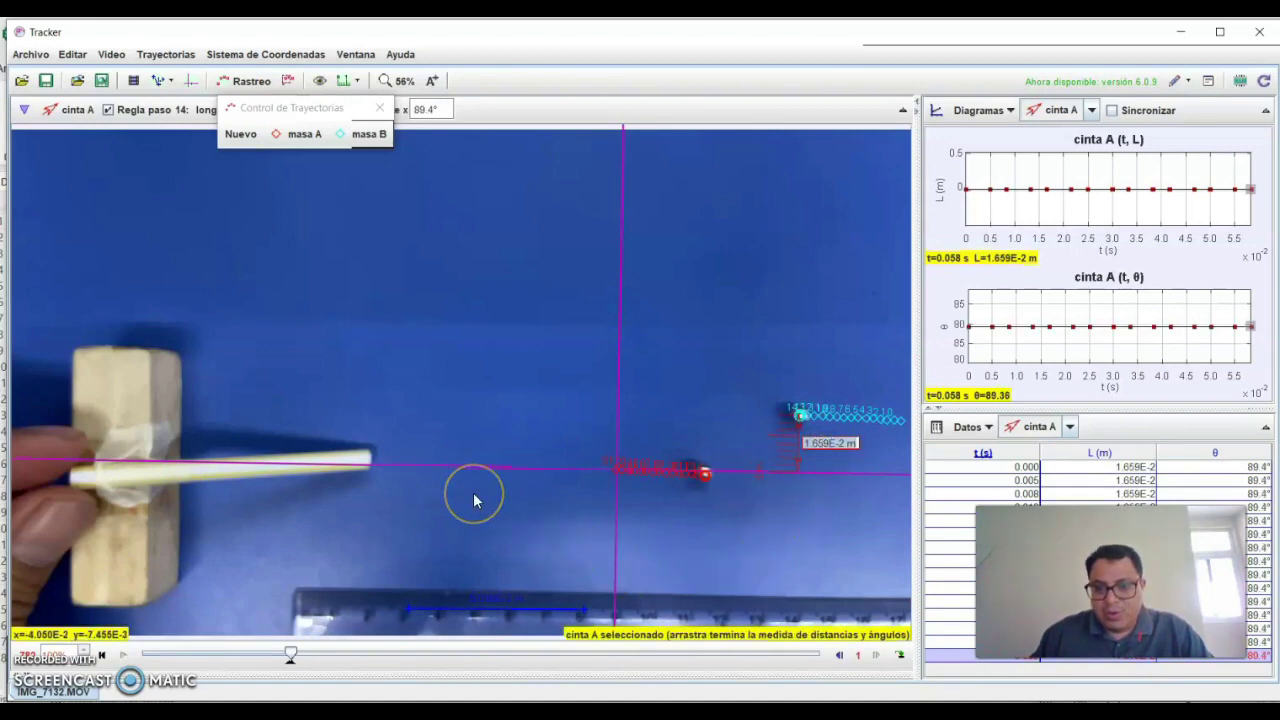
Switch to Excel and enter +1.659e-2/2 as the d value in C4
key(alt+Tab)
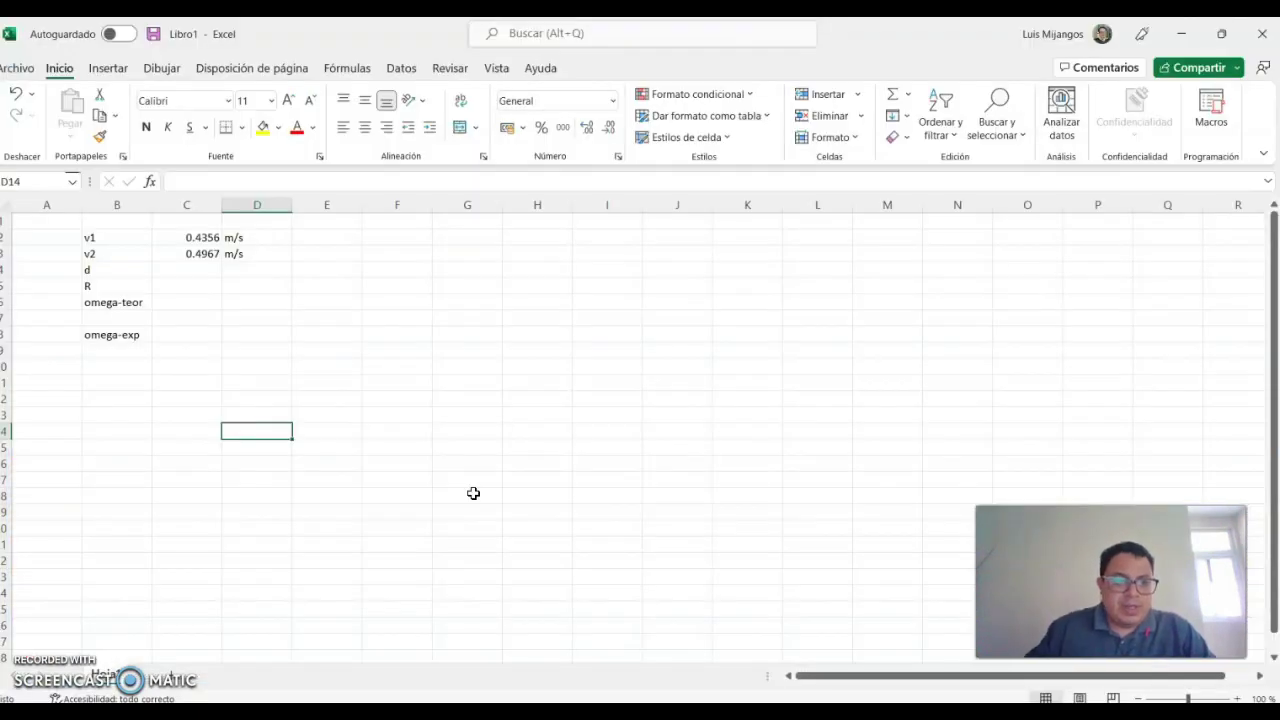
click(194, 268)
text(+1.659e-2/2)
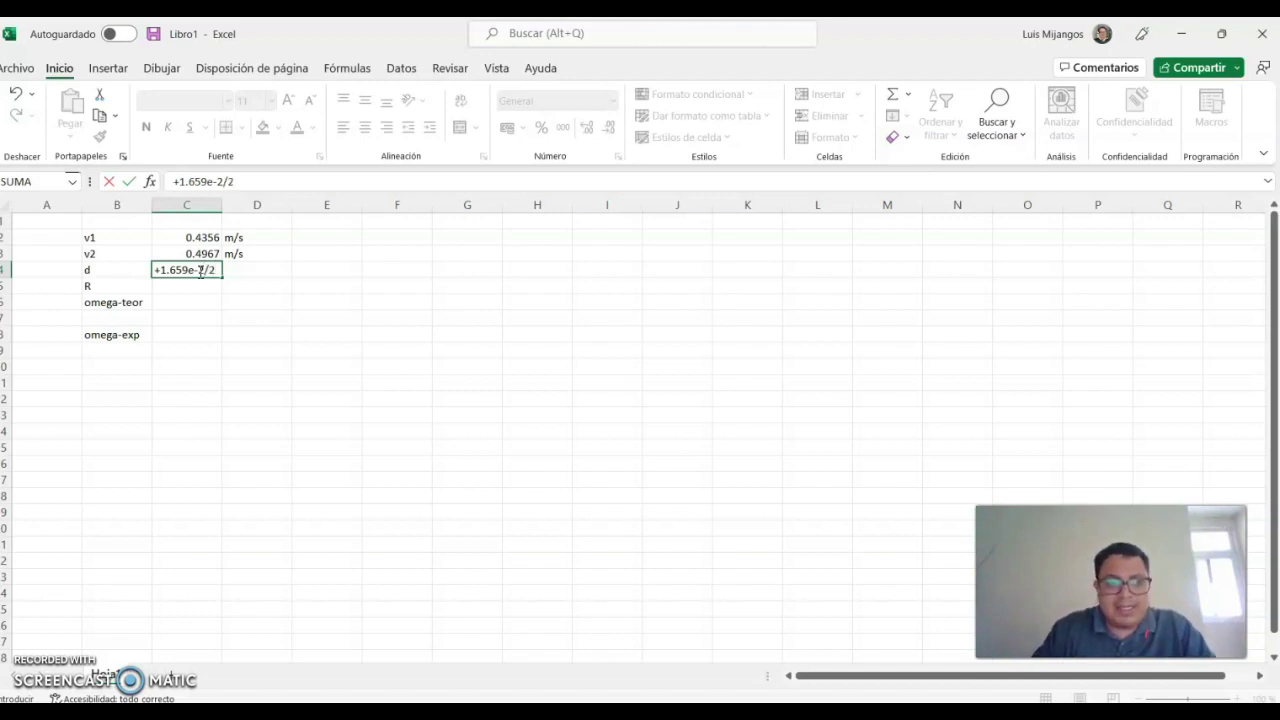
key(Return)
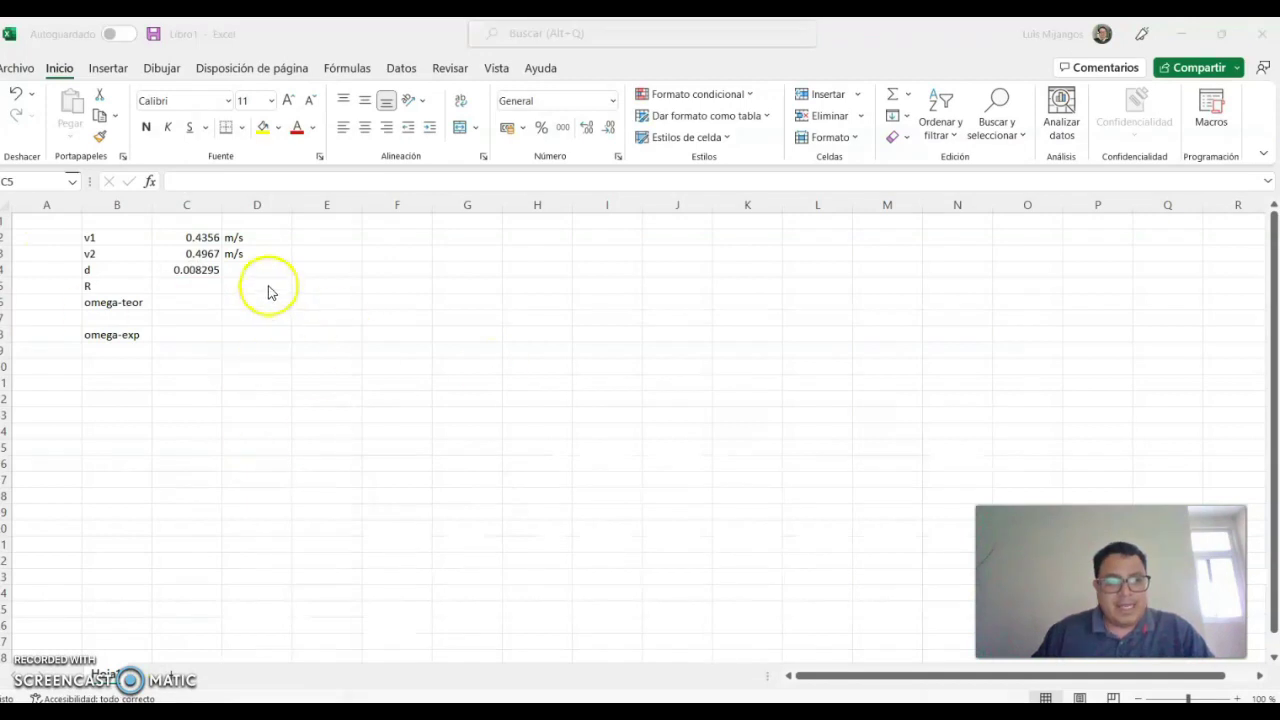
Enter 0.00253 as the R value in C5 with the unit m in D5
click(186, 289)
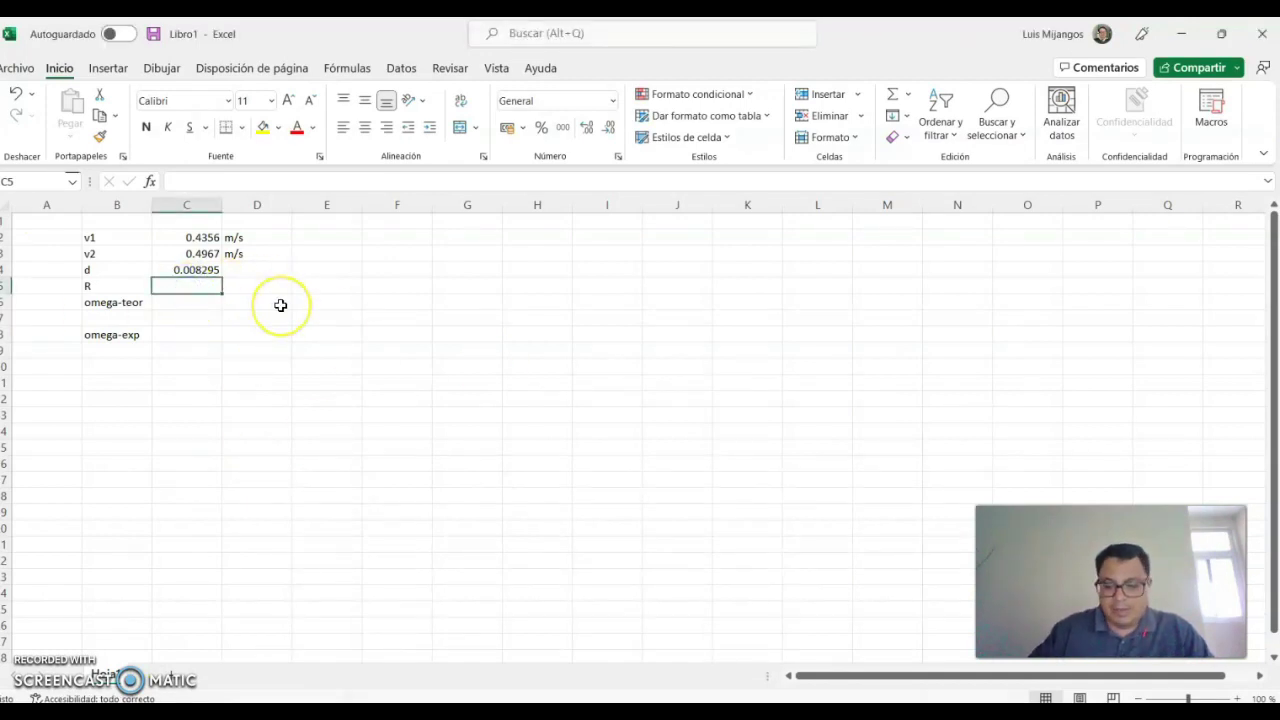
text(0.00253)
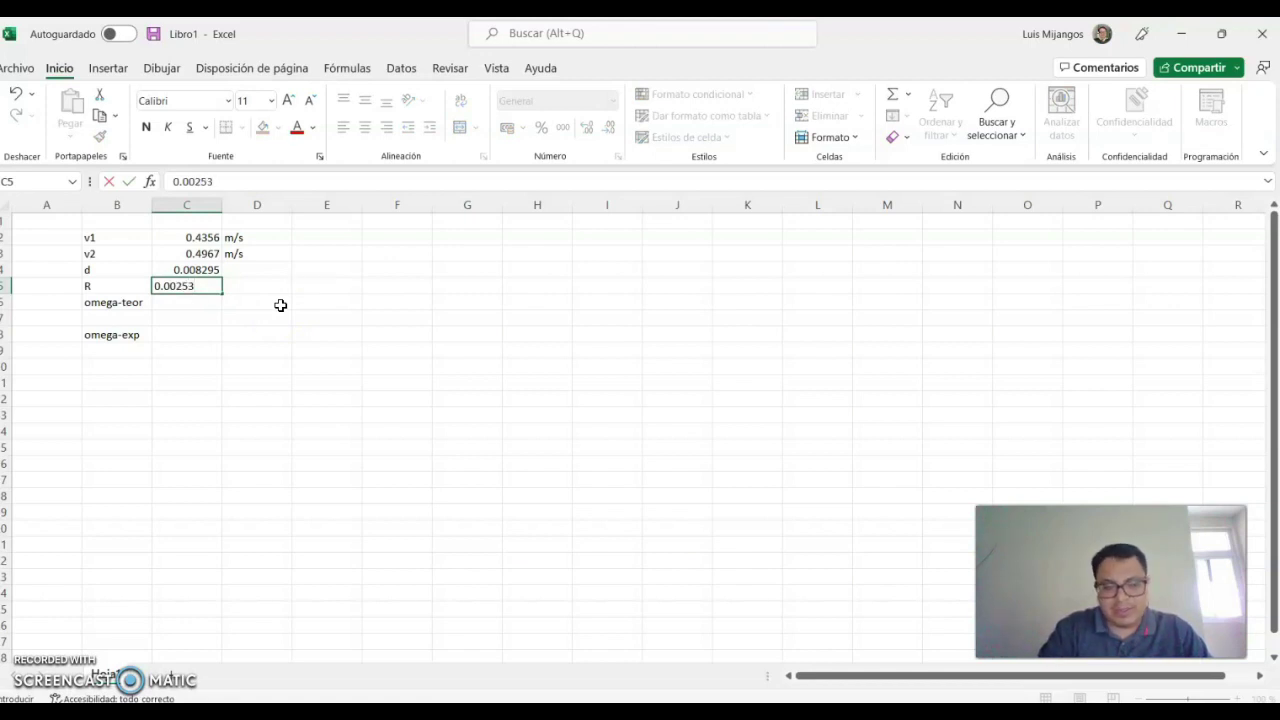
key(Tab)
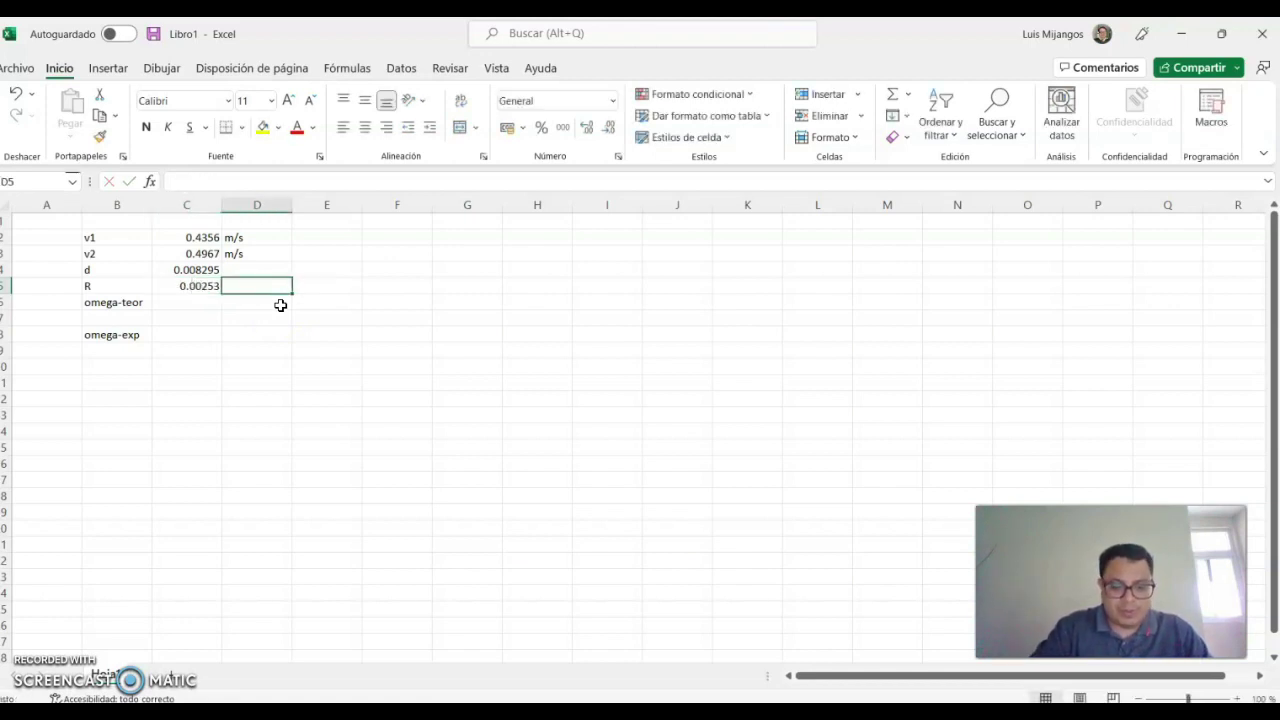
text(m)
key(Return)
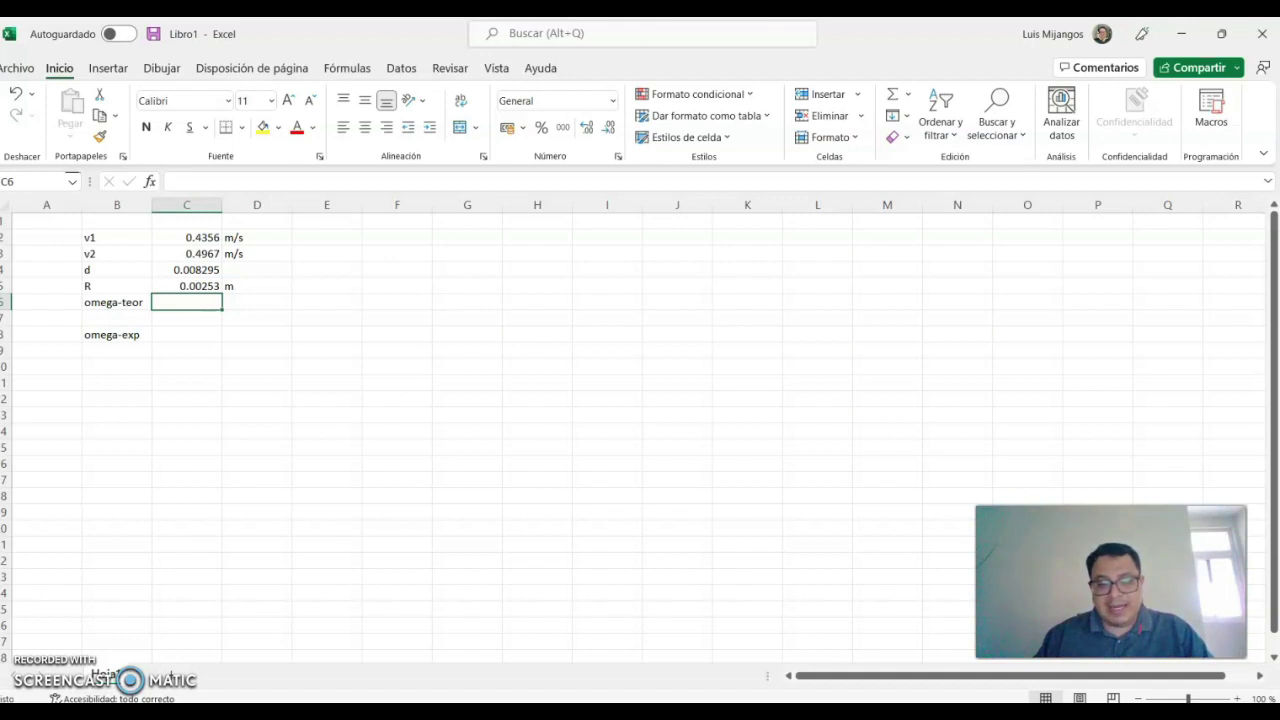
Enter the omega-teor formula +5*C4/(28*C5^2)*(C2+C3) in C6
click(189, 303)
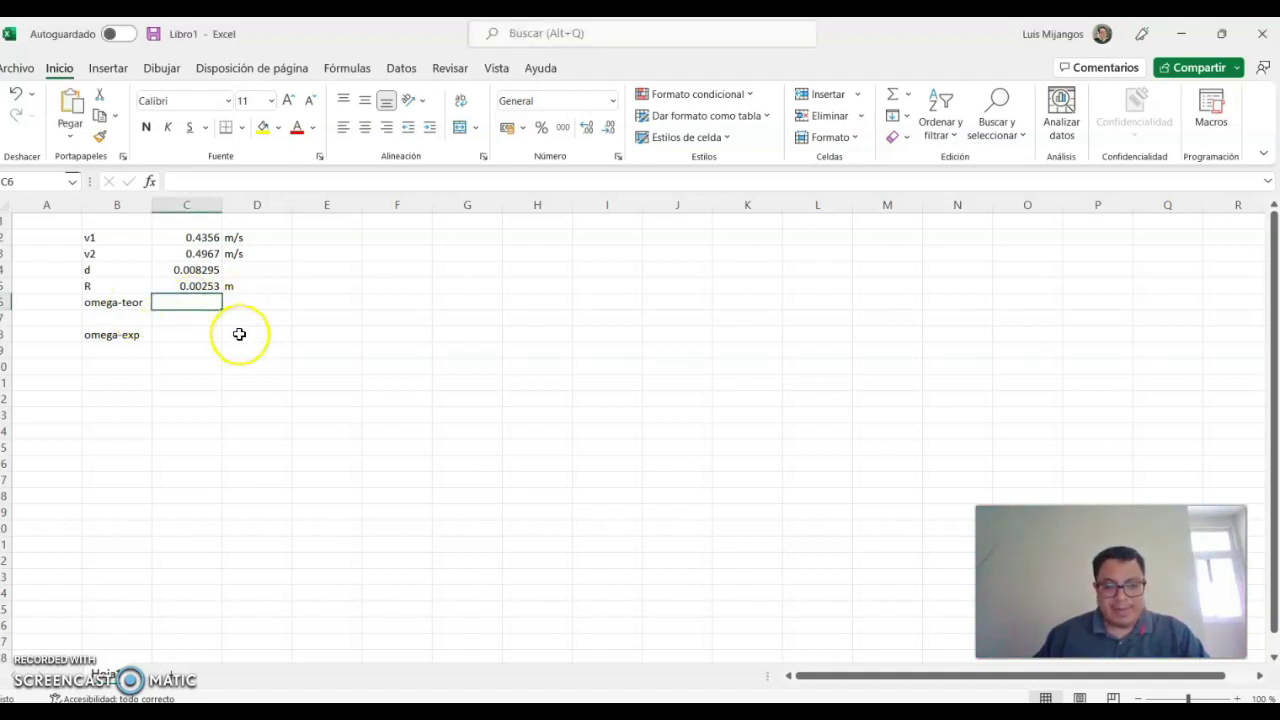
text(5*C4/(28*F2^2)*(C2+C3))
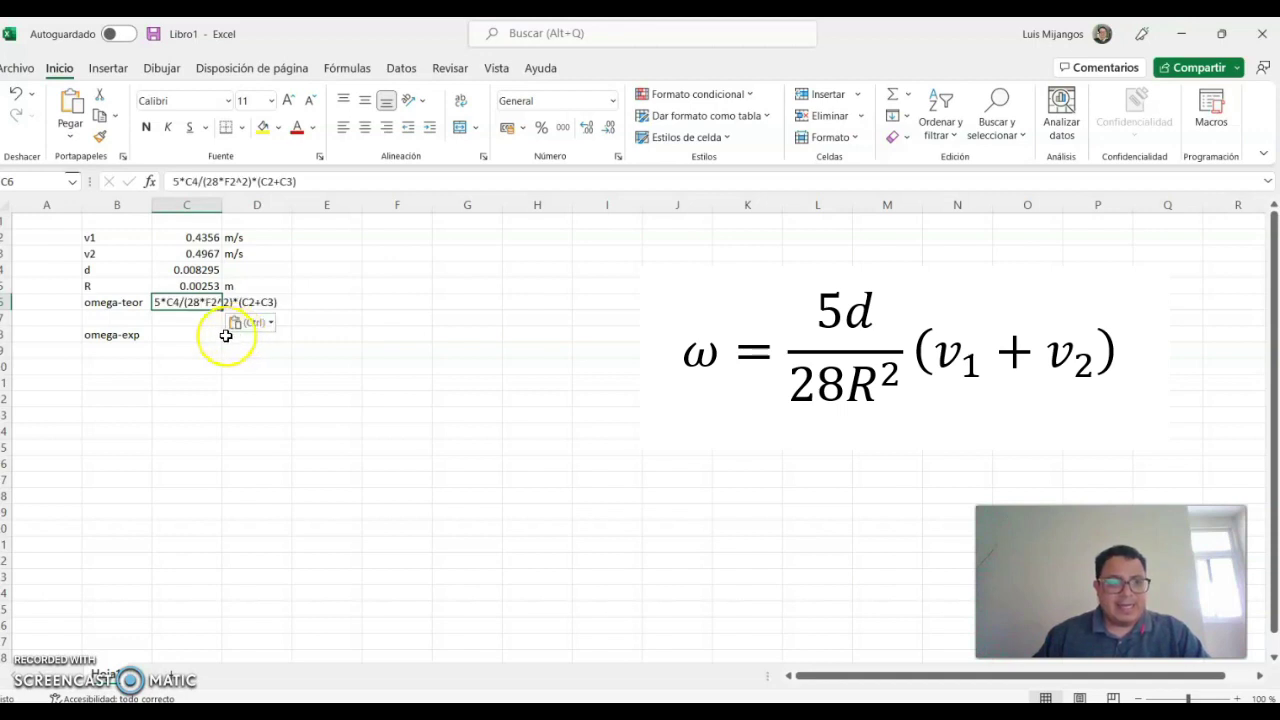
click(176, 181)
text(+)
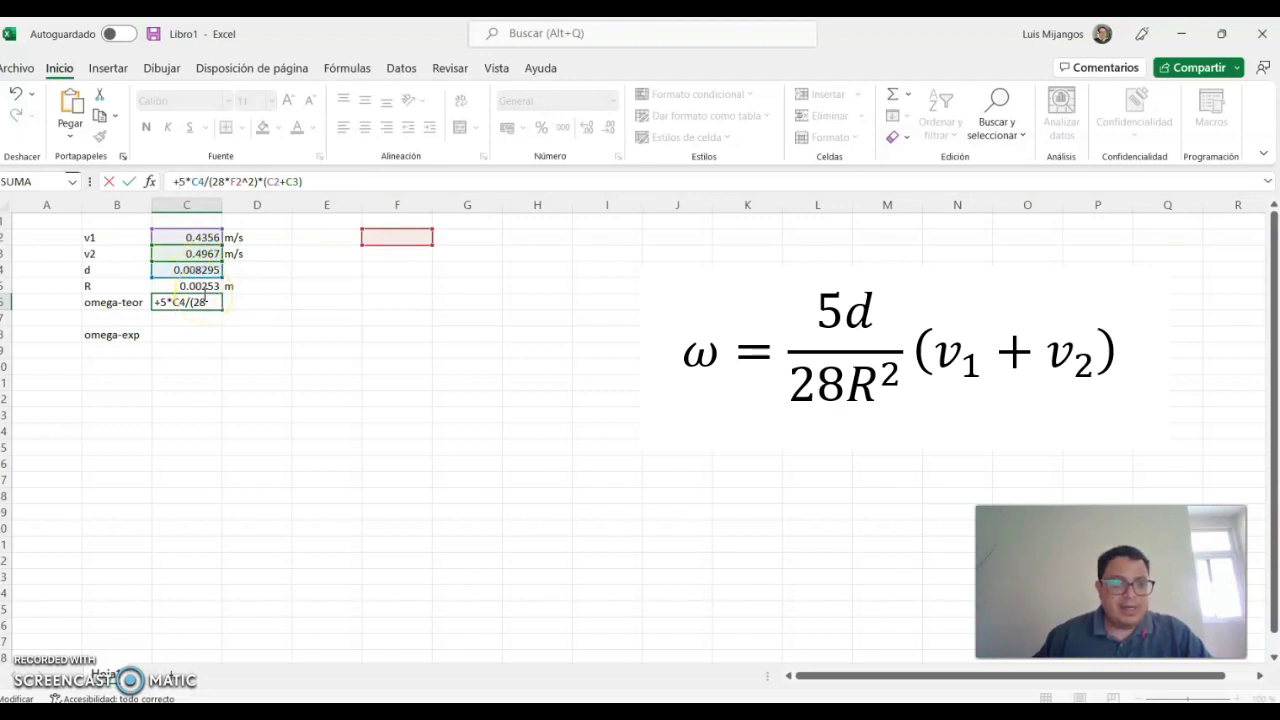
click(291, 267)
click(187, 284)
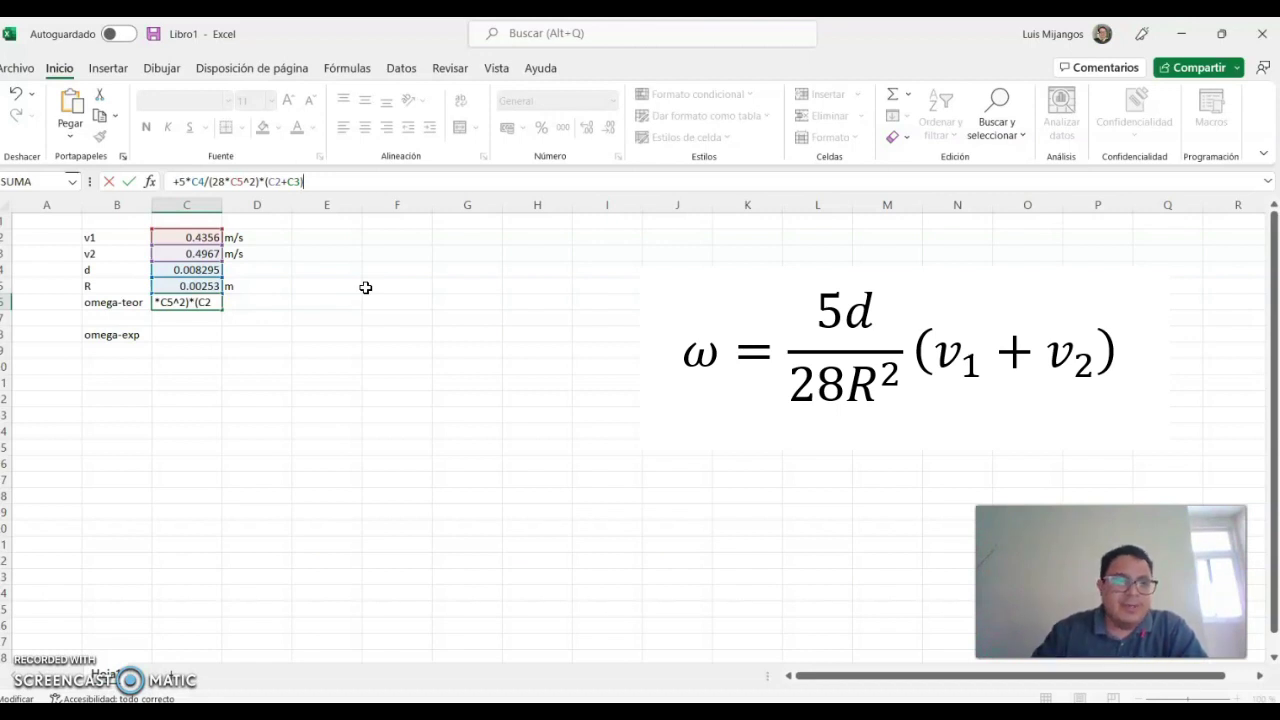
key(Return)
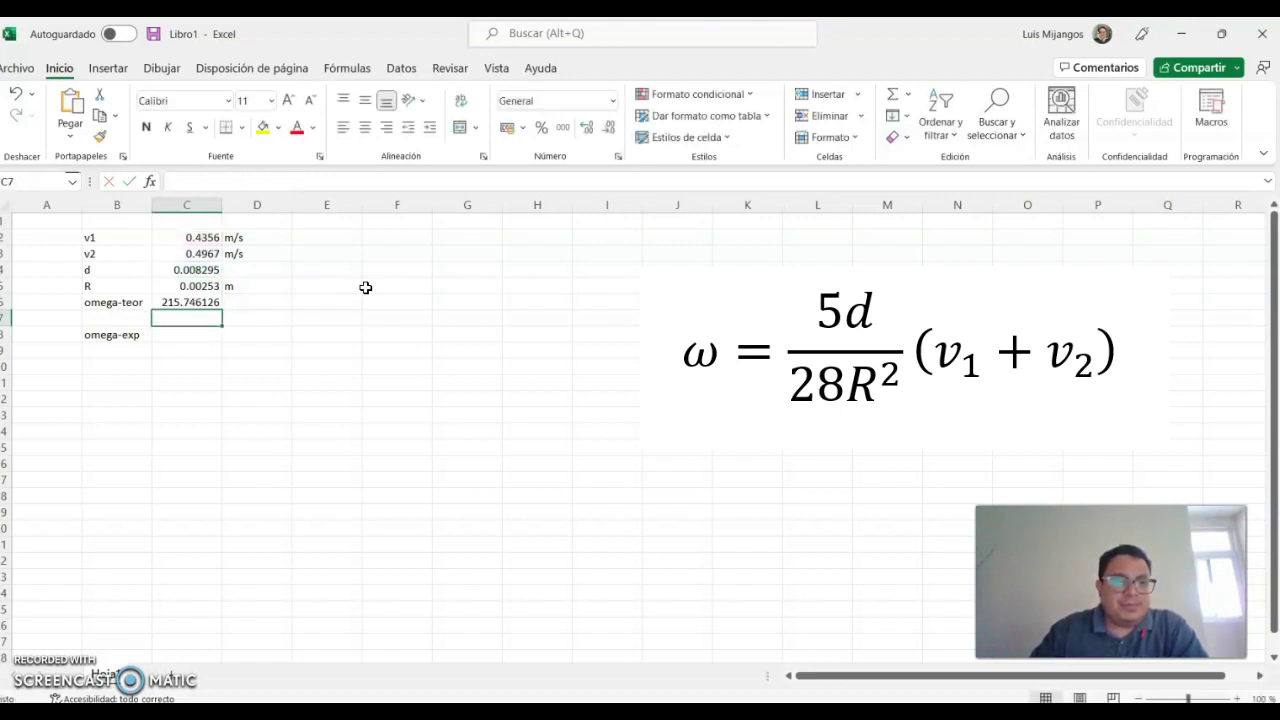
Format the omega-teor value in C6 with no decimals and enter its rad/ unit in D6
key(Up)
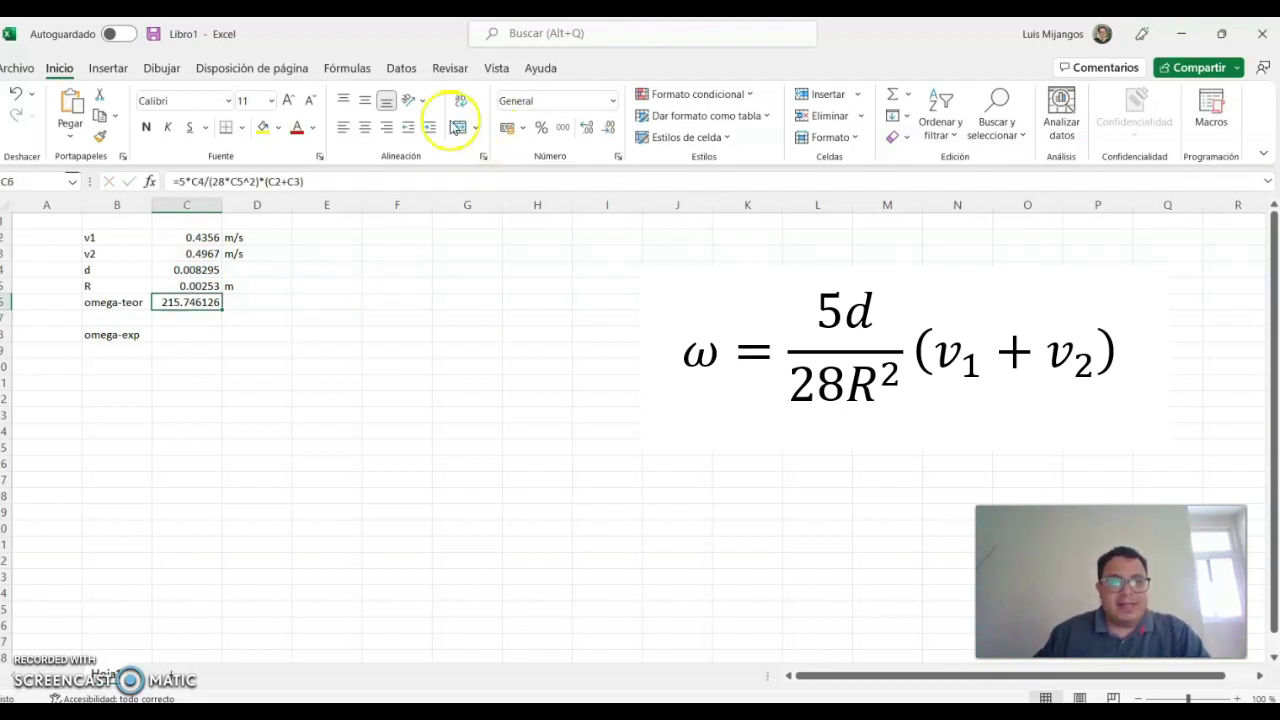
click(610, 129)
click(610, 129)
click(610, 129)
click(610, 129)
click(610, 129)
click(610, 129)
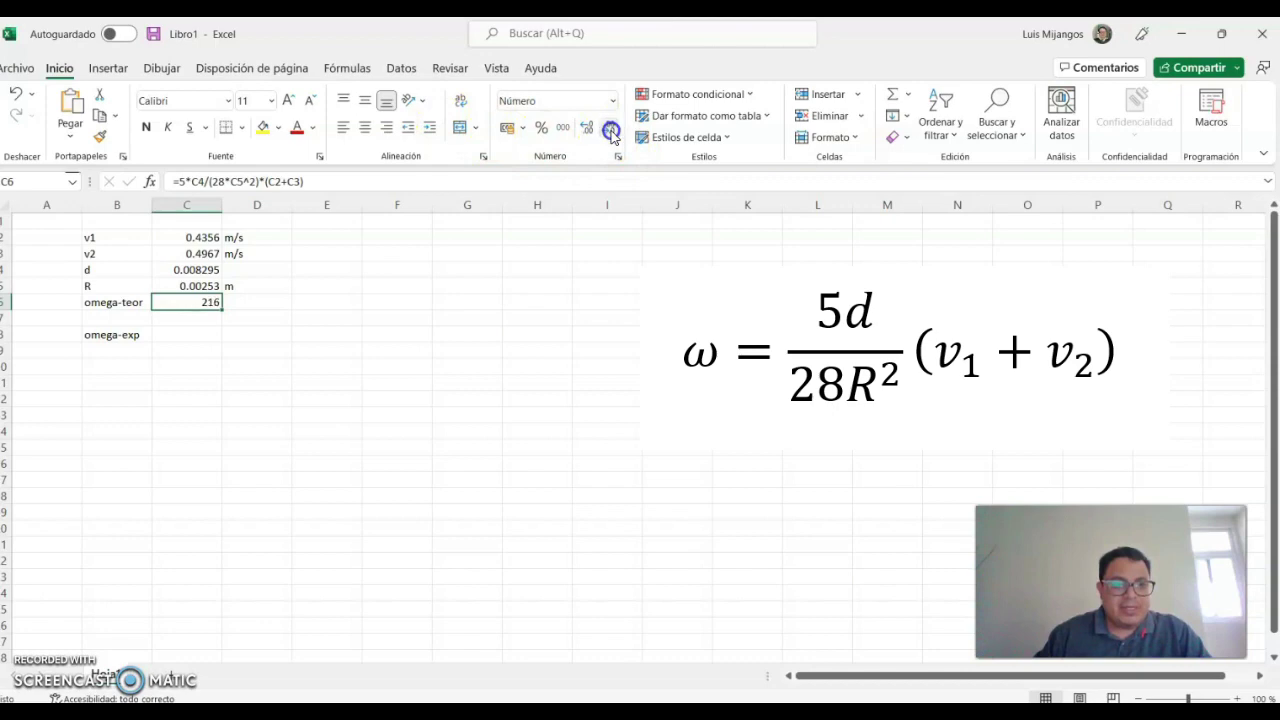
click(275, 302)
text(rad/)
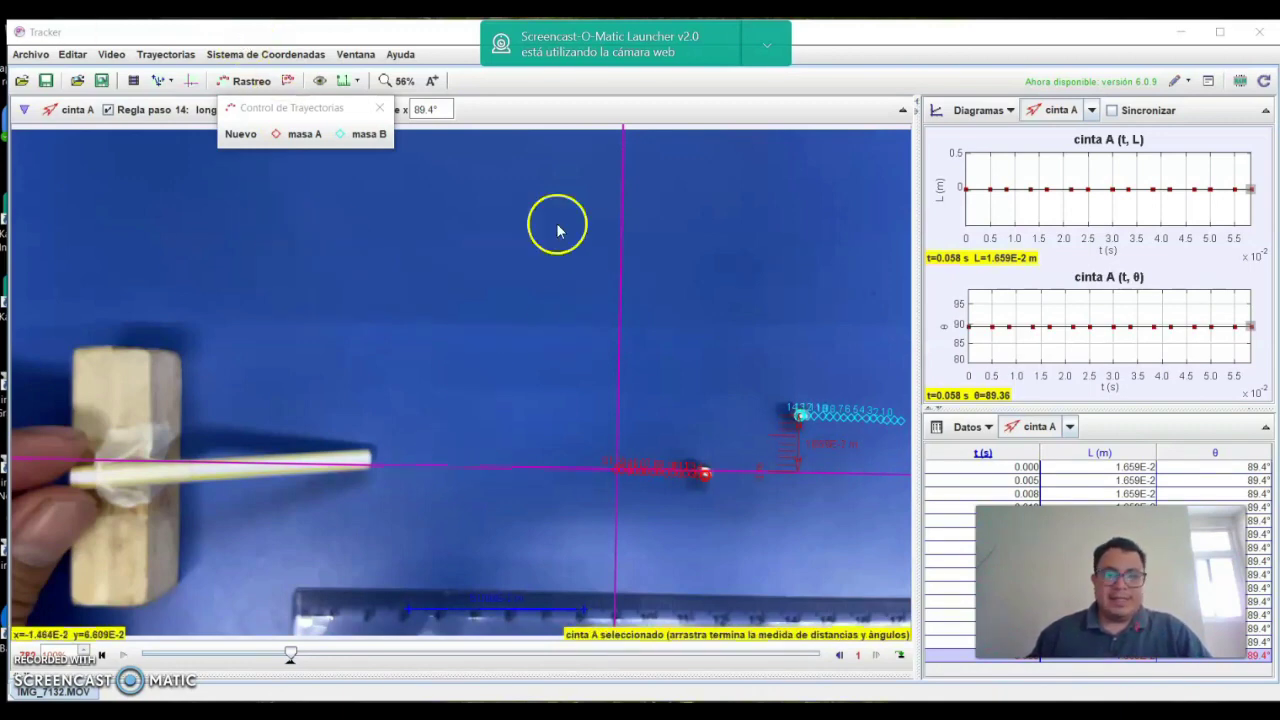
Save the Tracker tab as "imanes 1 linea recta" in the práctica conservación del momento folder
click(40, 56)
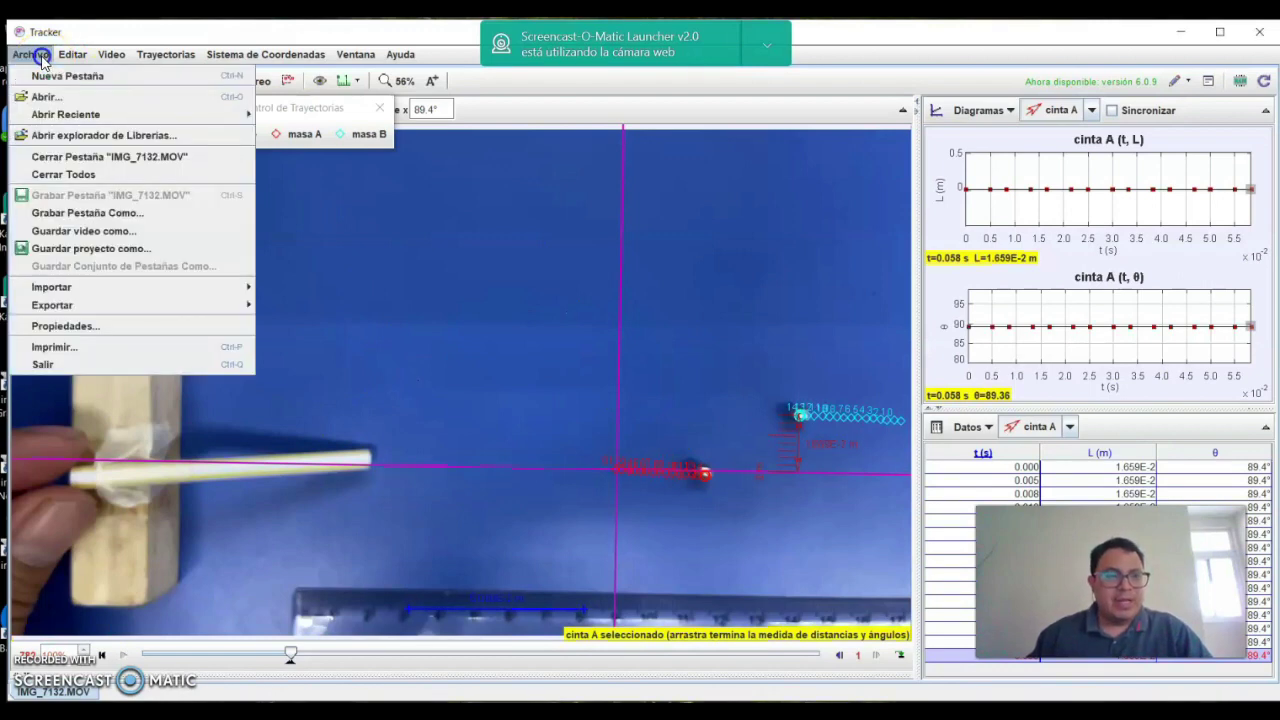
click(89, 213)
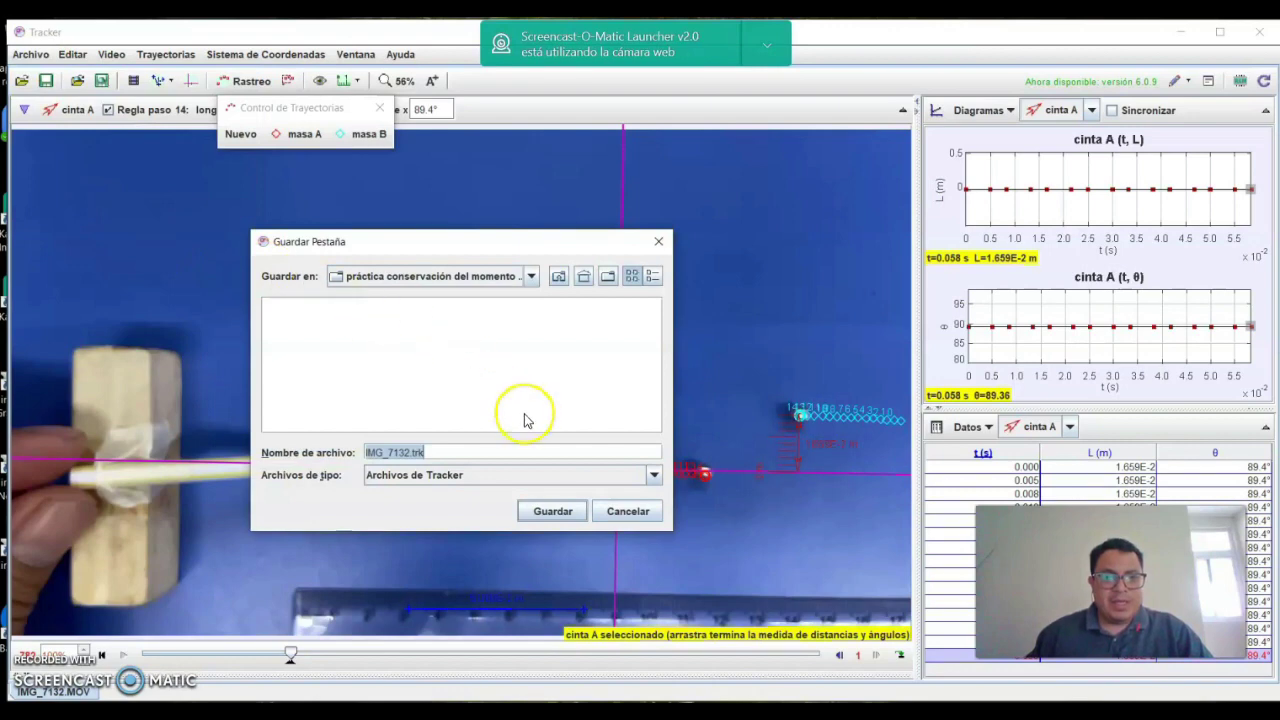
text(imanes 1 linea recta)
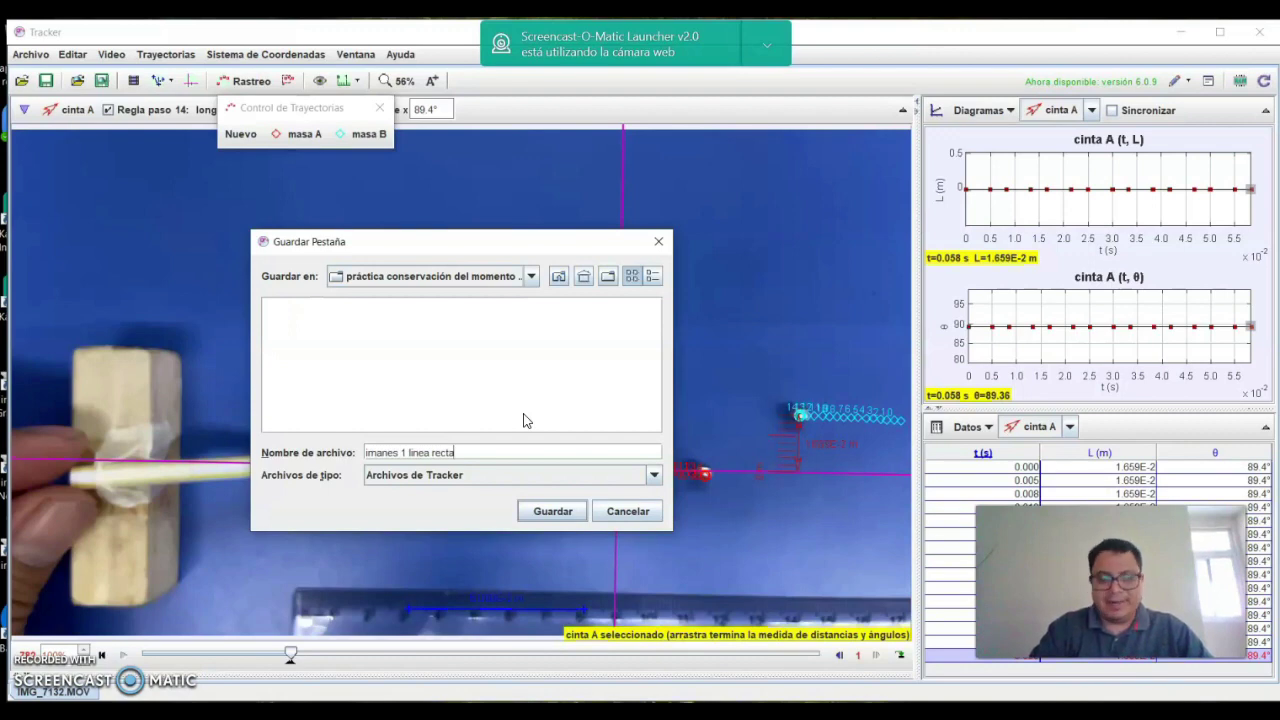
key(Return)
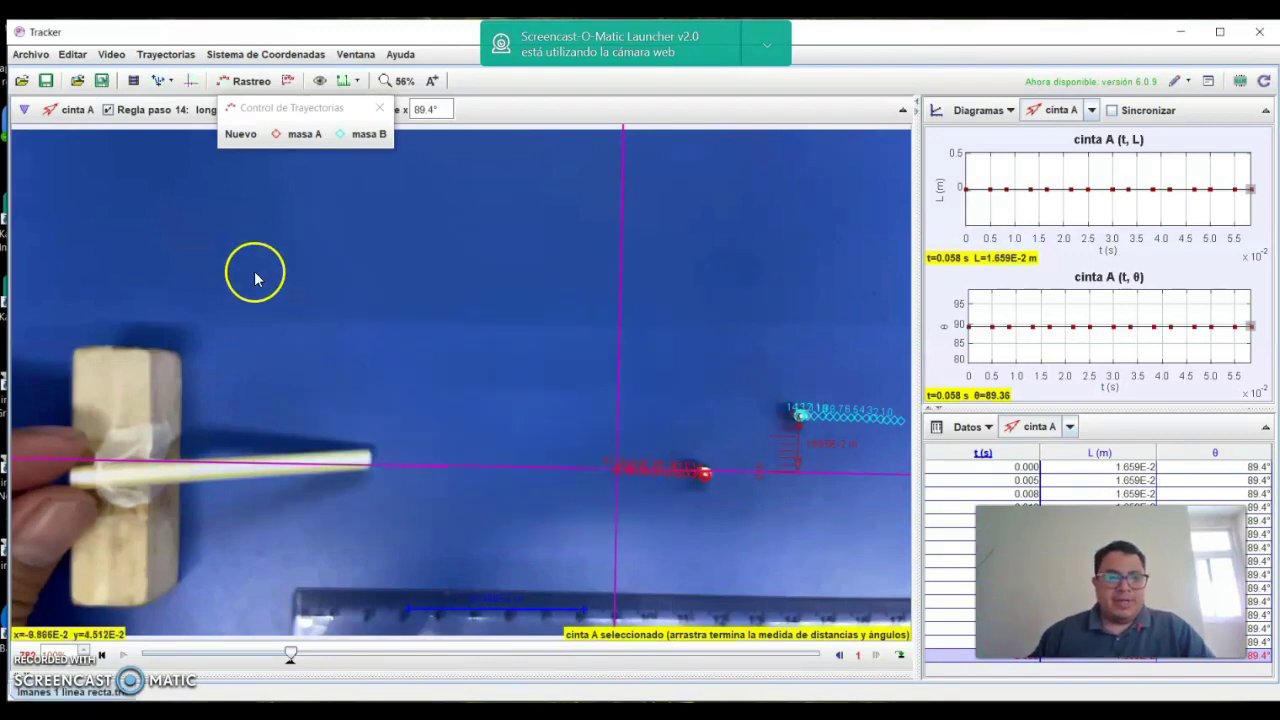
Close the "imanes 1 linea recta.trk" tab
click(30, 54)
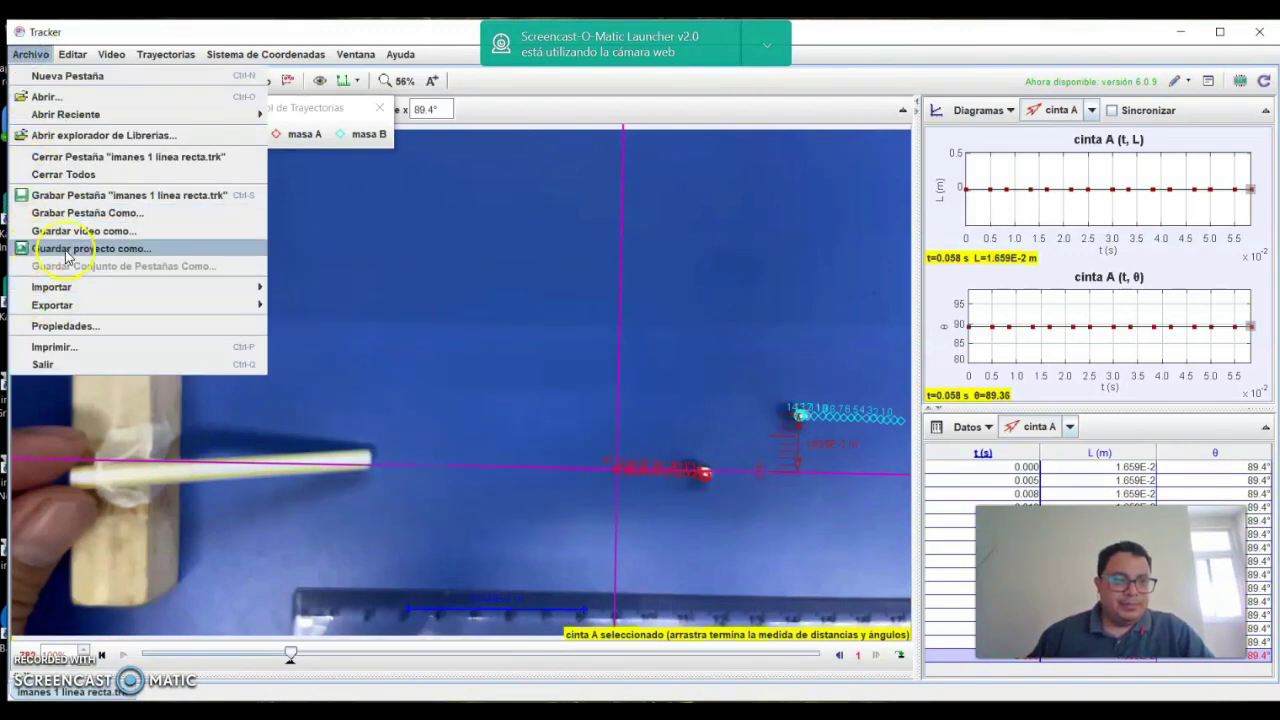
click(292, 286)
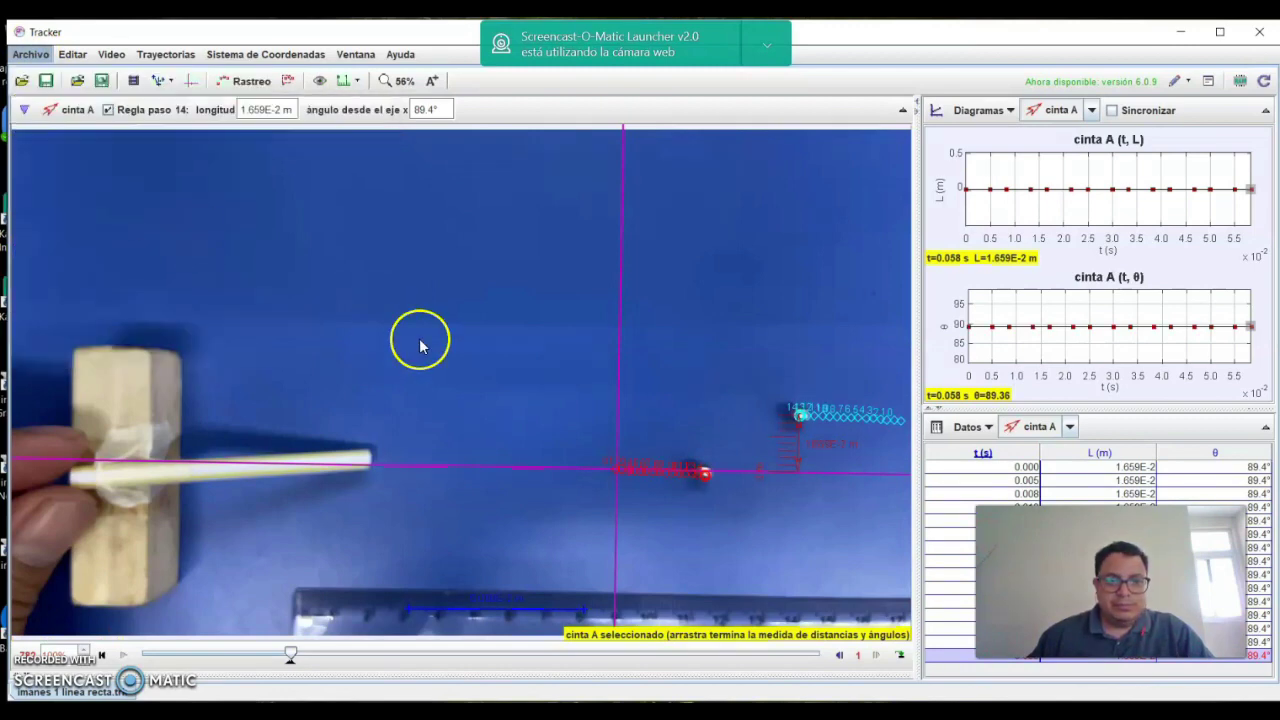
key(ctrl+w)
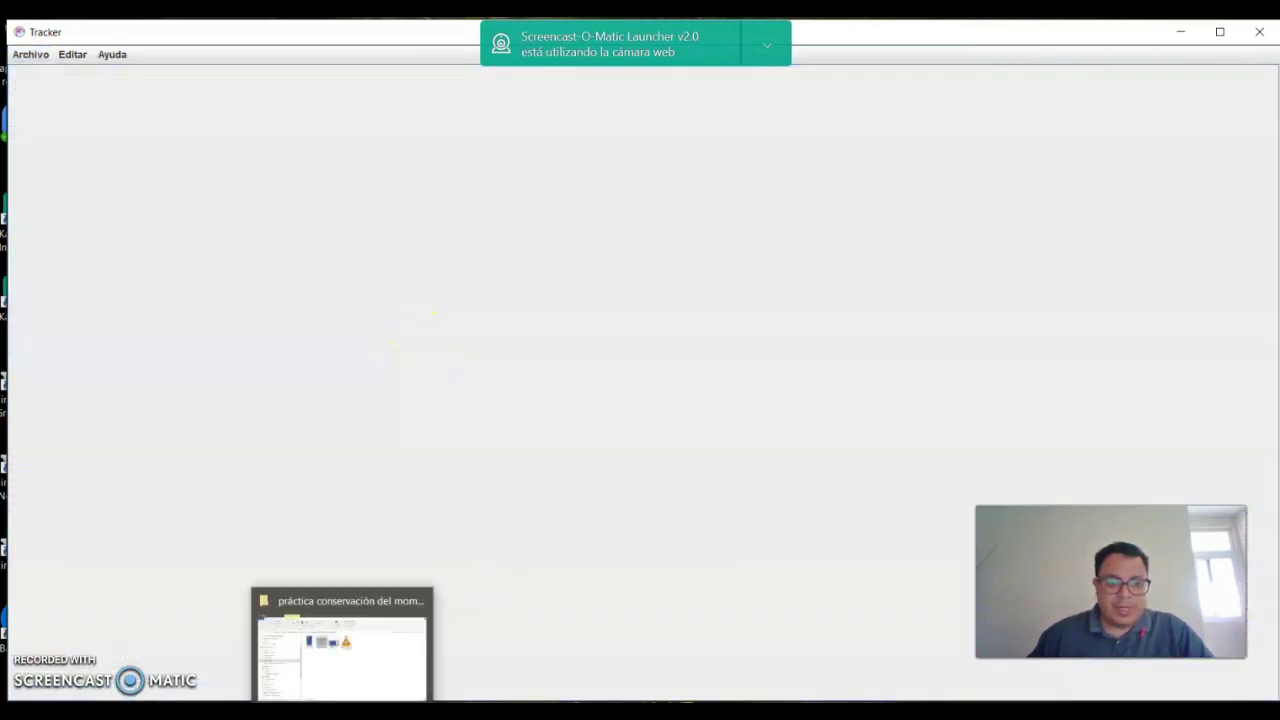
Load IMG_7132.MOV from the práctica conservación del momento folder into Tracker and close the data tool window
click(352, 660)
drag(480, 260, 417, 421)
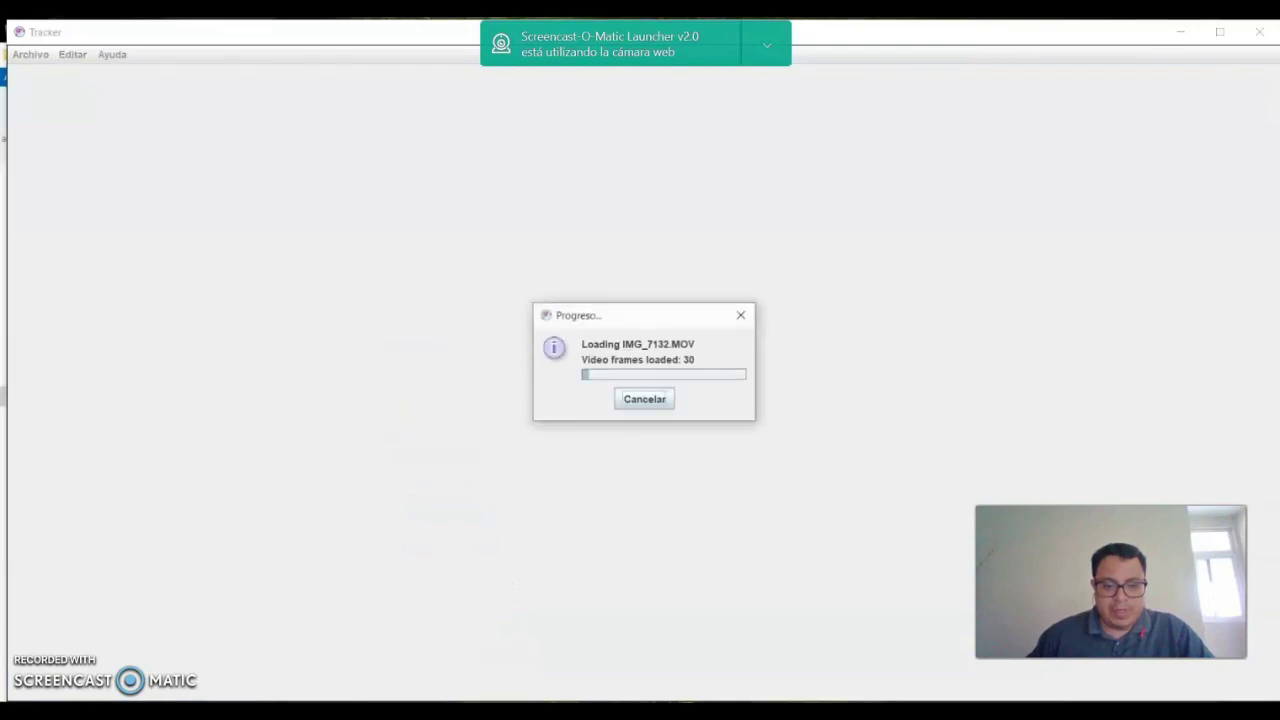
click(603, 663)
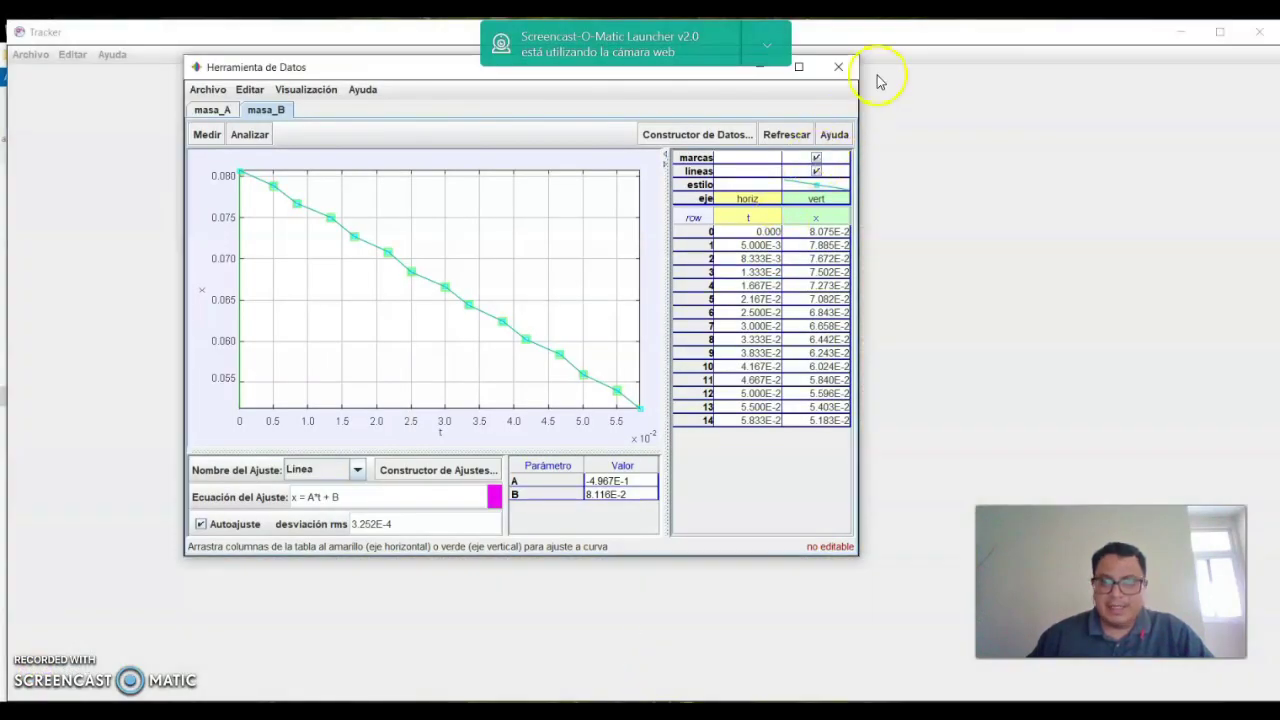
click(846, 66)
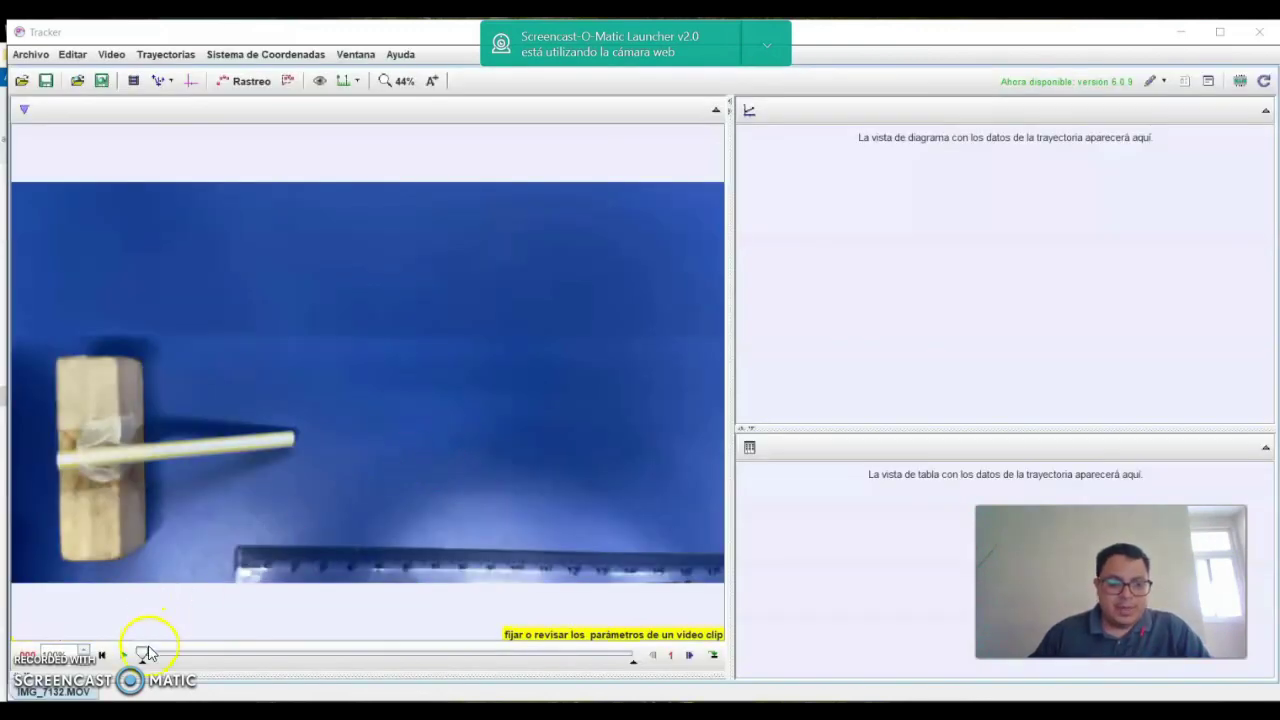
Find the frame where the two balls have just joined and set frame 800 as the clip's initial frame
drag(145, 653, 295, 662)
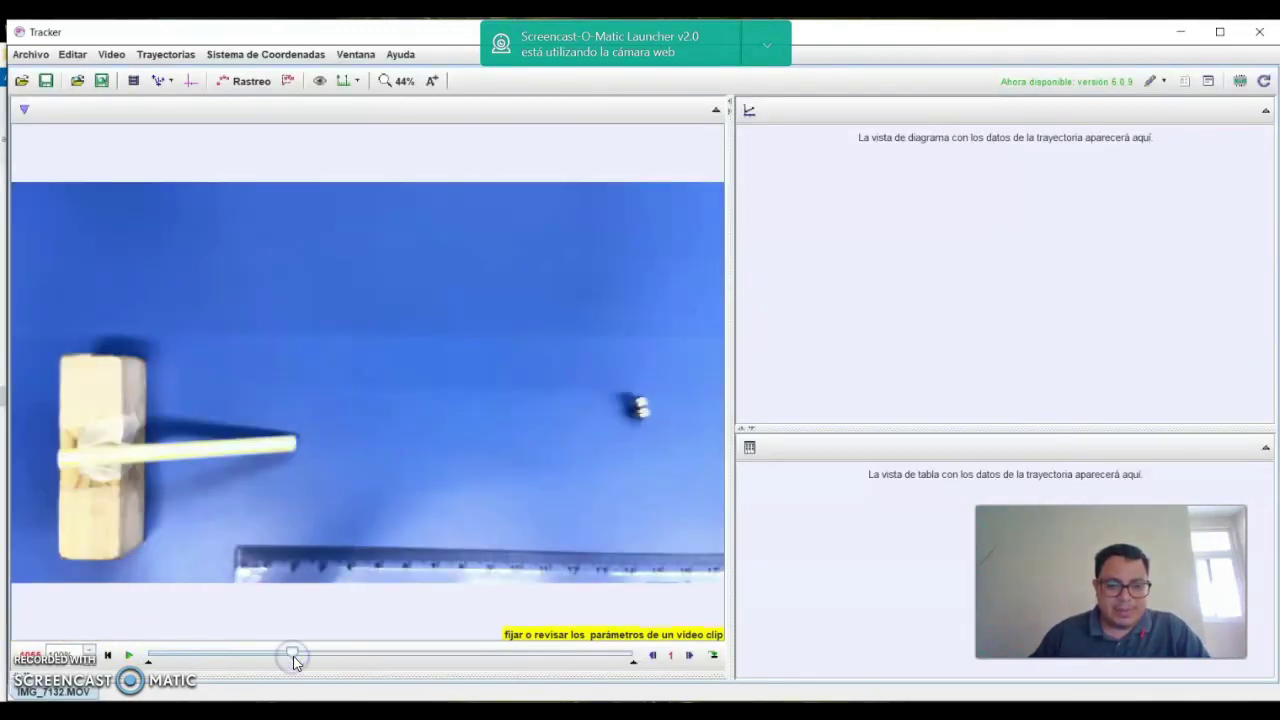
click(652, 656)
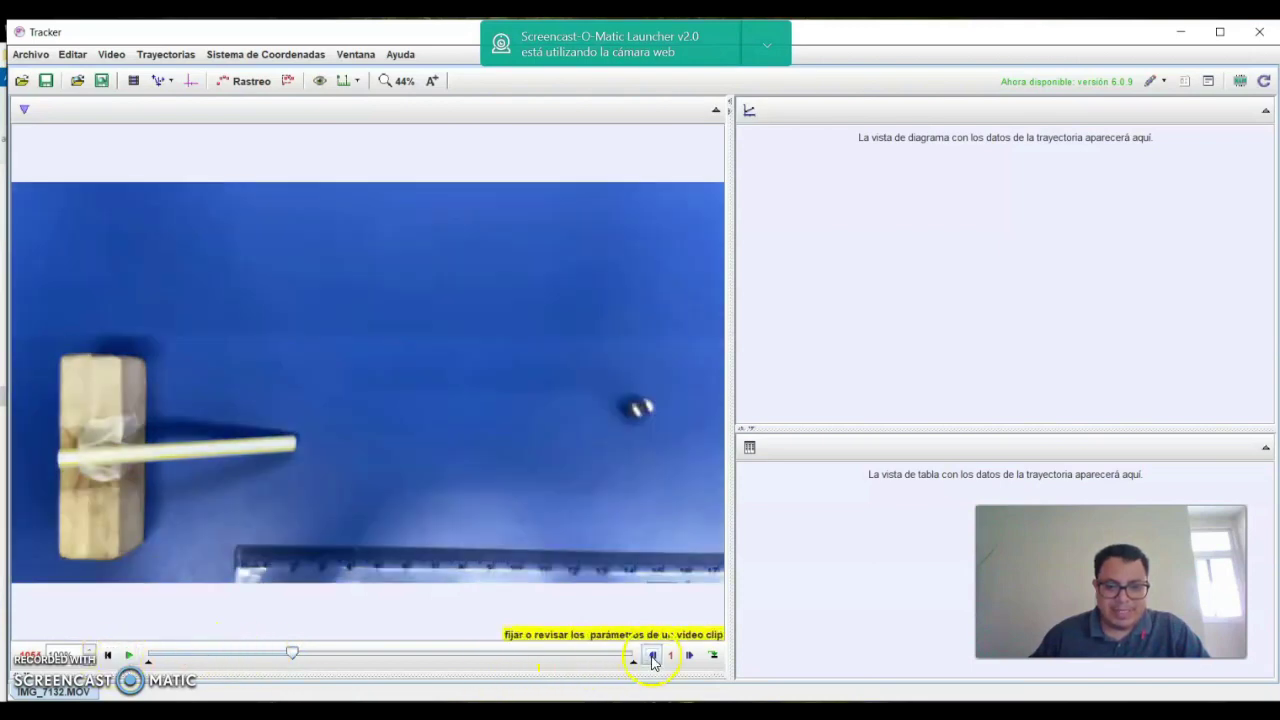
click(652, 656)
click(652, 656)
drag(287, 660, 245, 664)
click(120, 655)
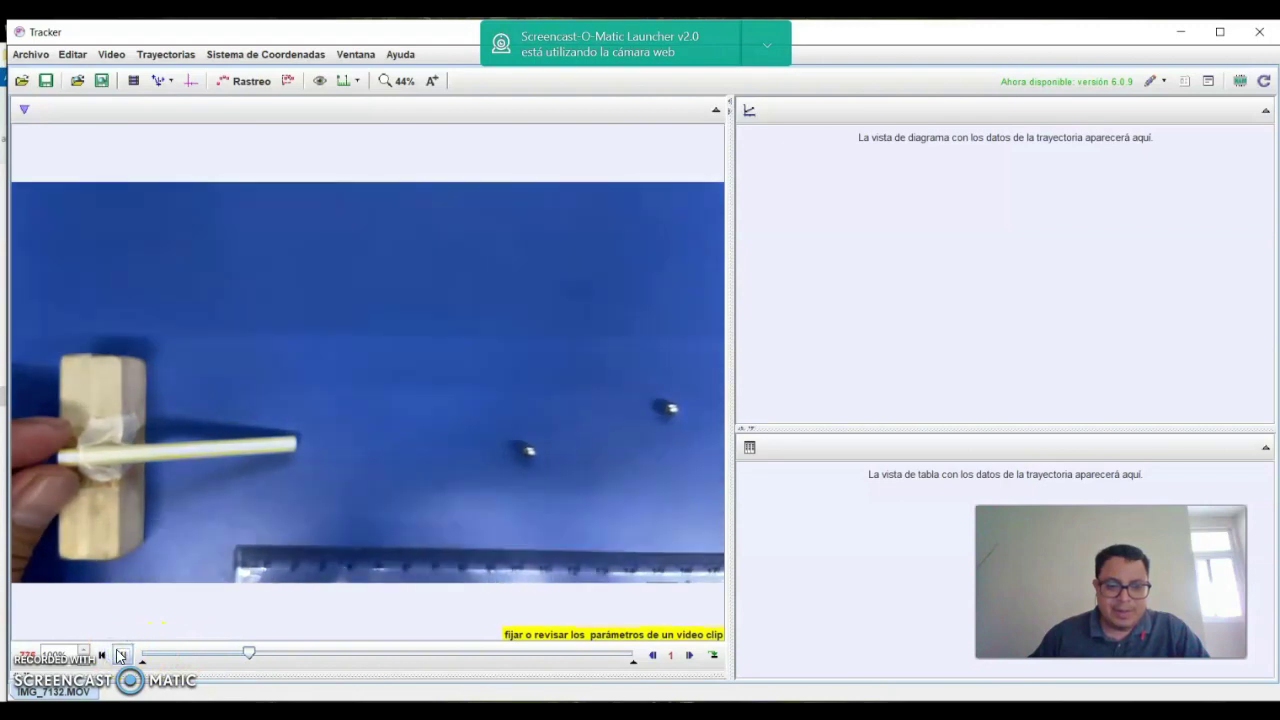
click(121, 652)
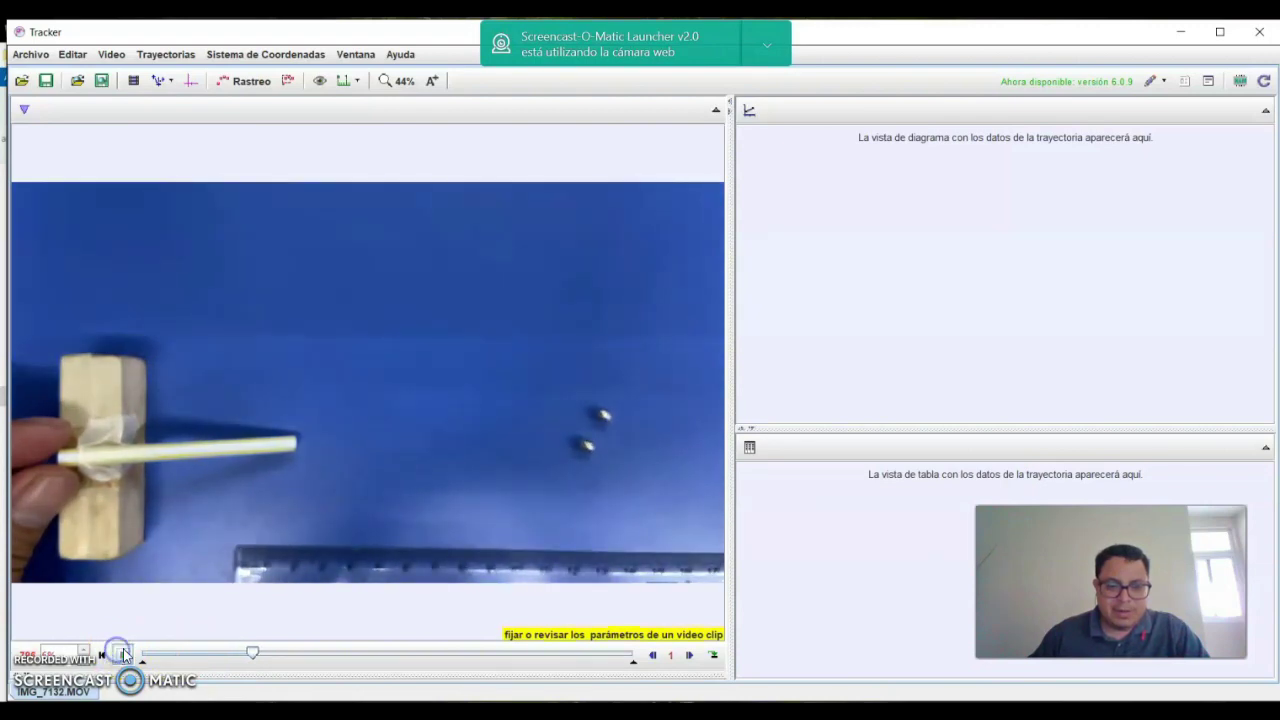
click(689, 655)
click(689, 655)
click(689, 655)
click(655, 656)
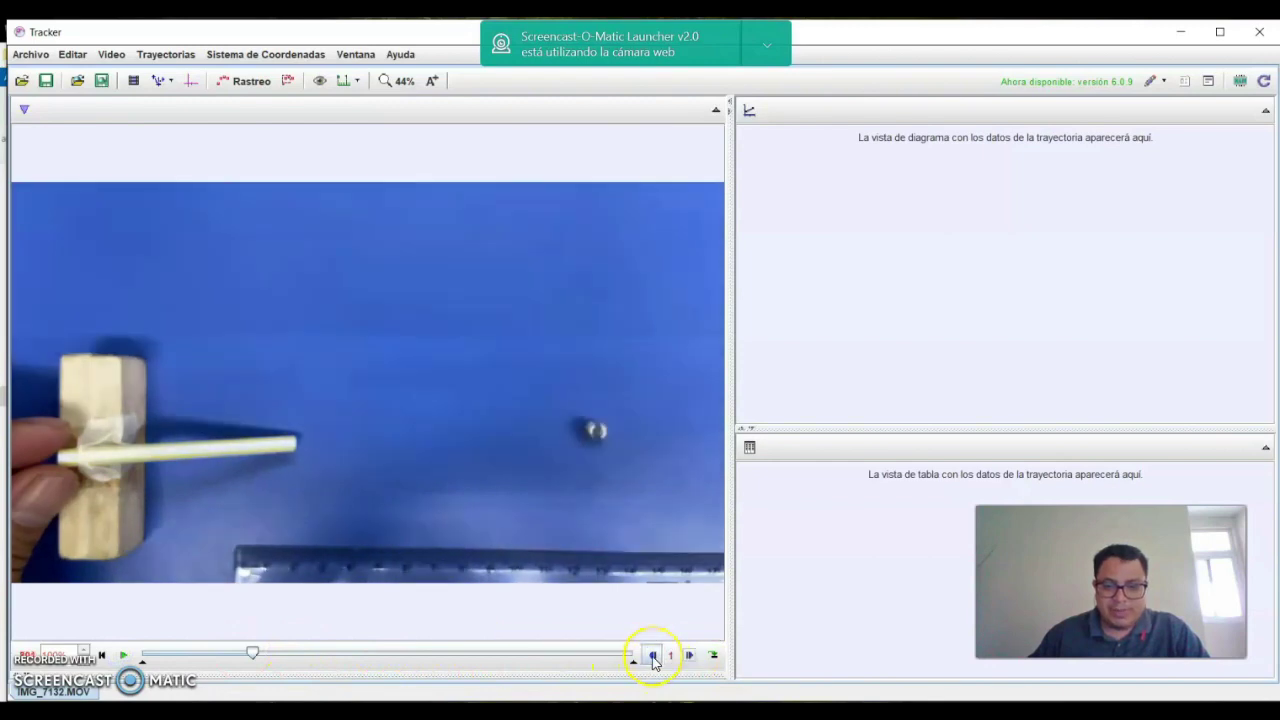
click(655, 656)
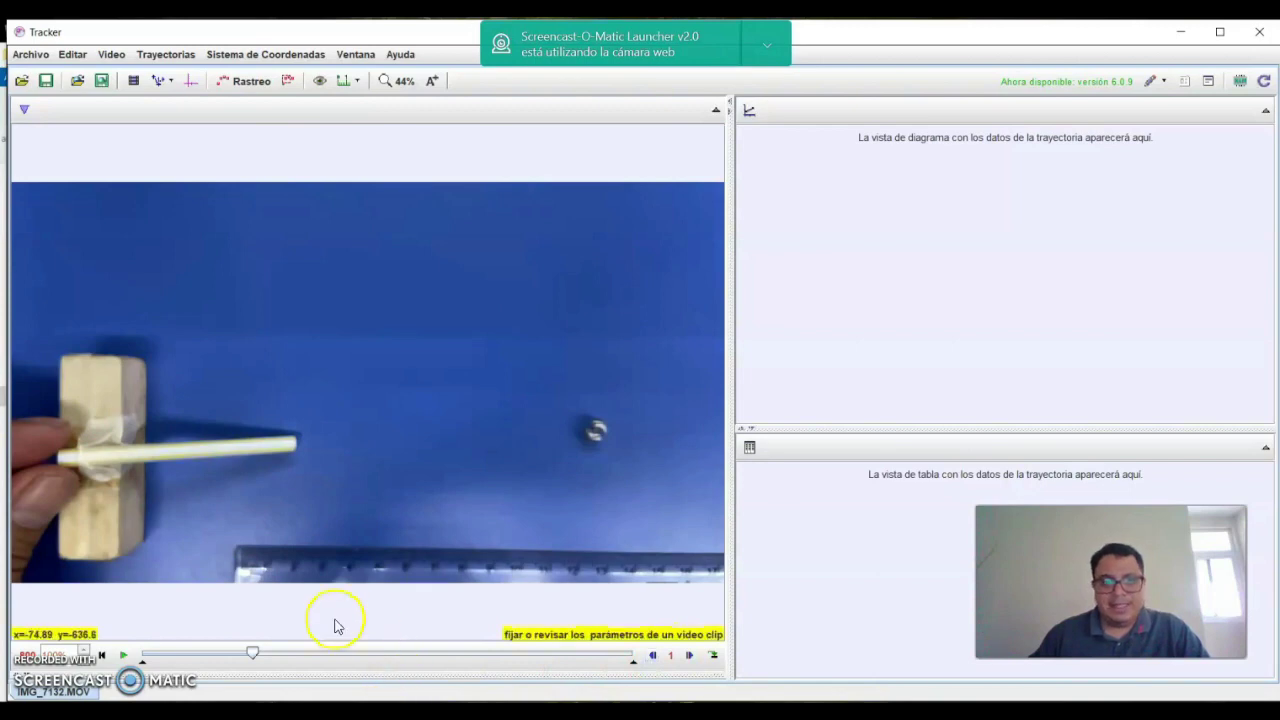
right_click(258, 653)
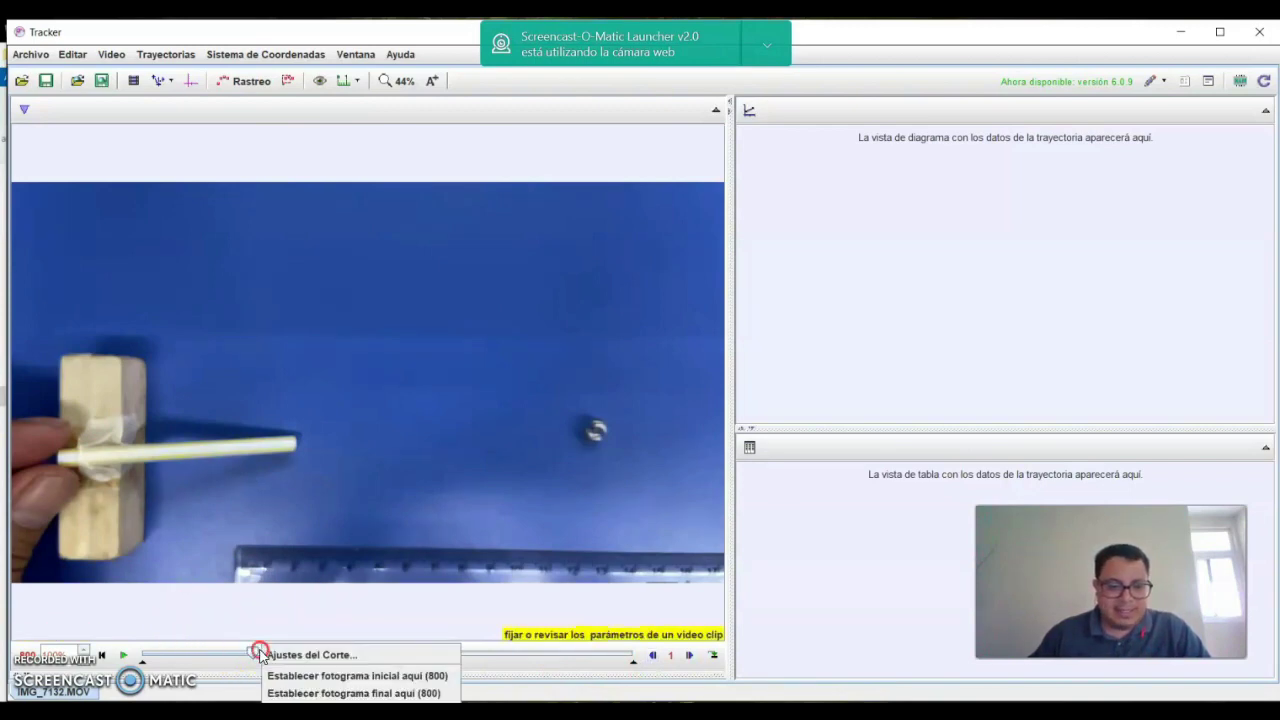
click(285, 675)
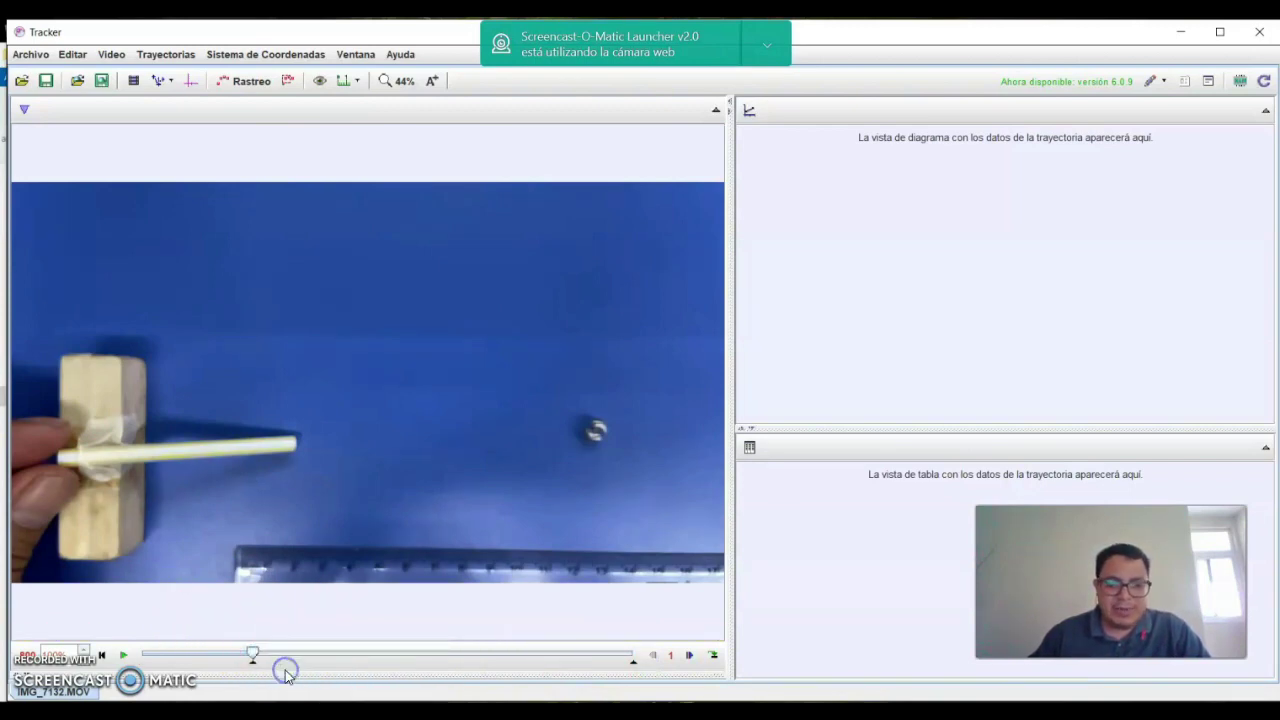
Enlarge the video to 200% around the joined balls and check the frame rate in the clip settings
click(406, 81)
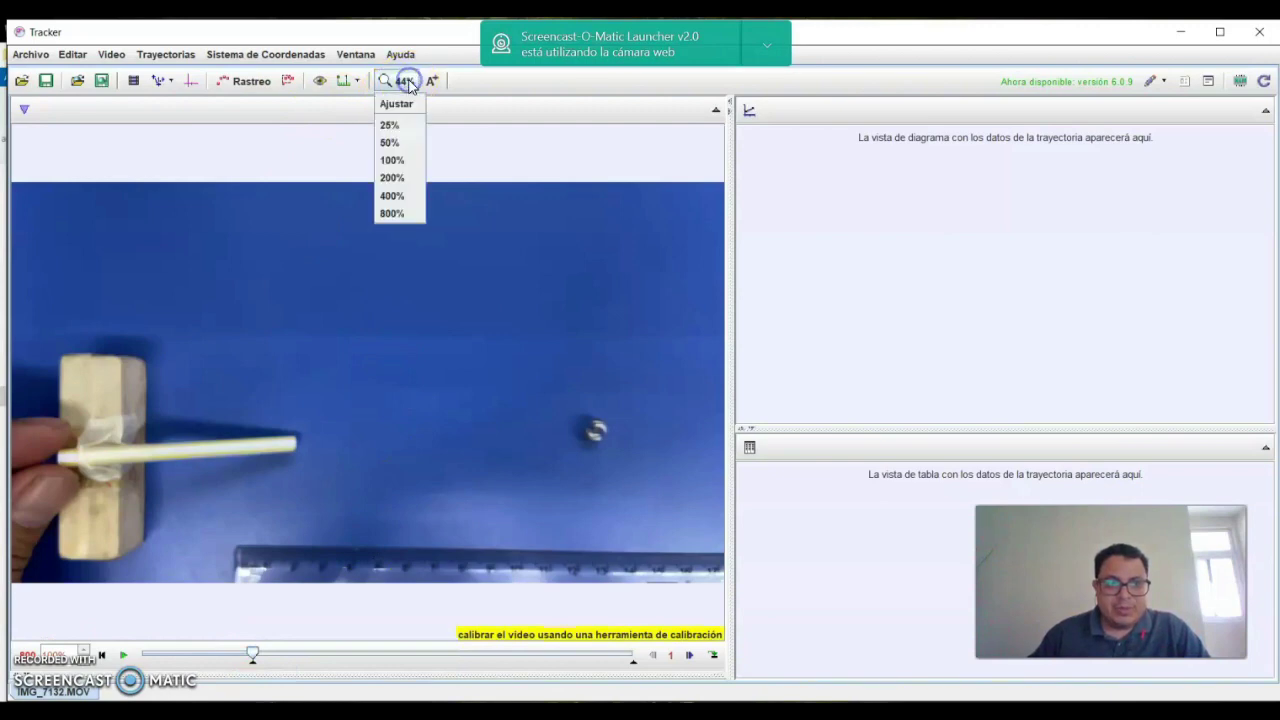
click(392, 179)
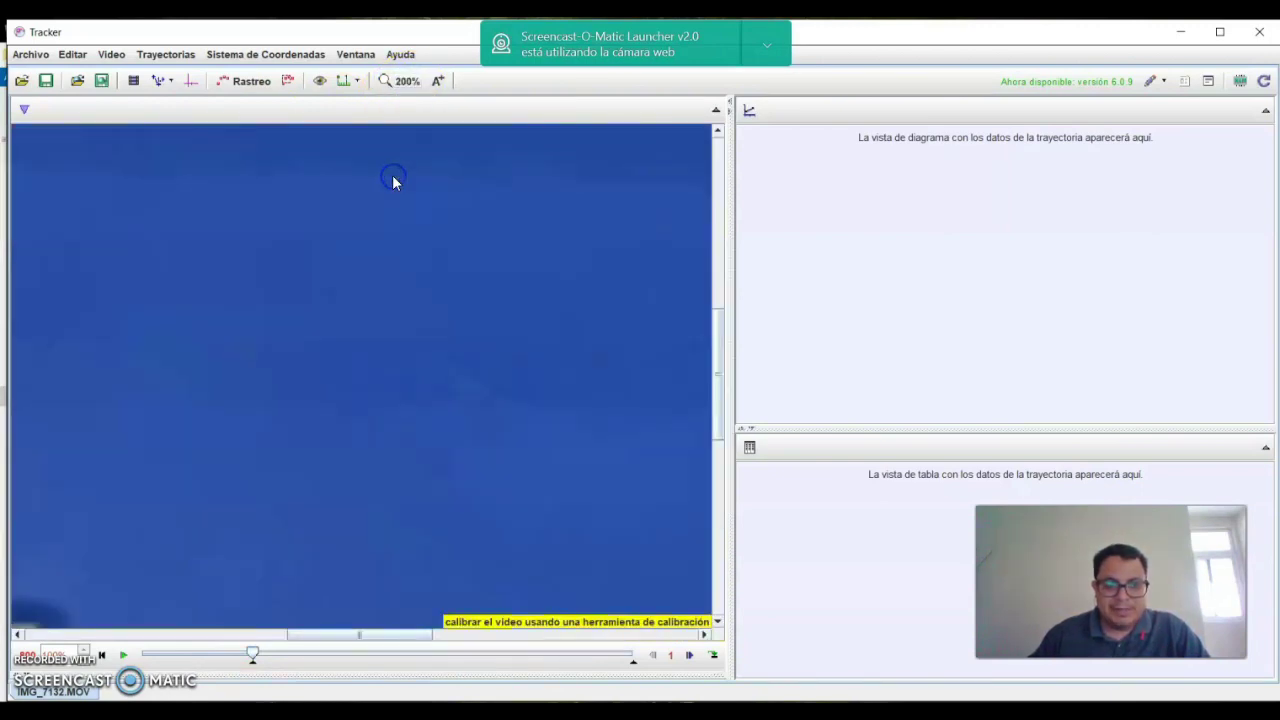
drag(716, 352, 714, 420)
click(298, 638)
drag(298, 640, 506, 623)
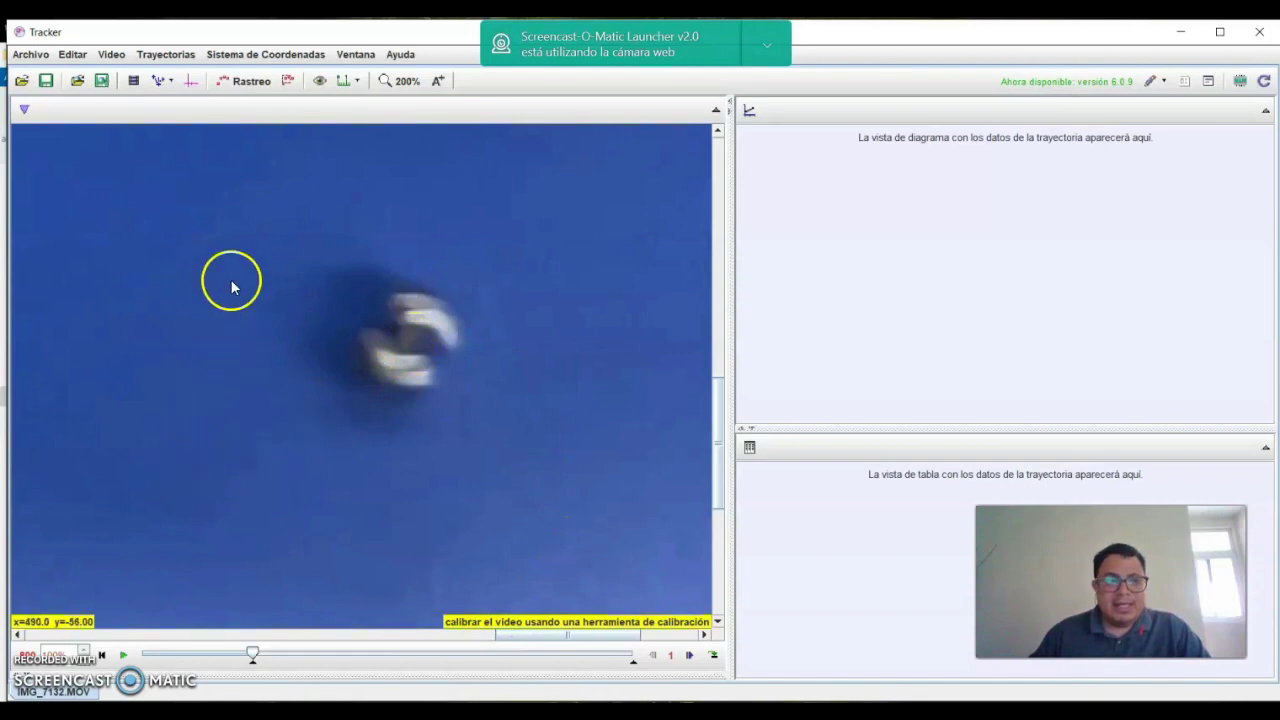
click(133, 81)
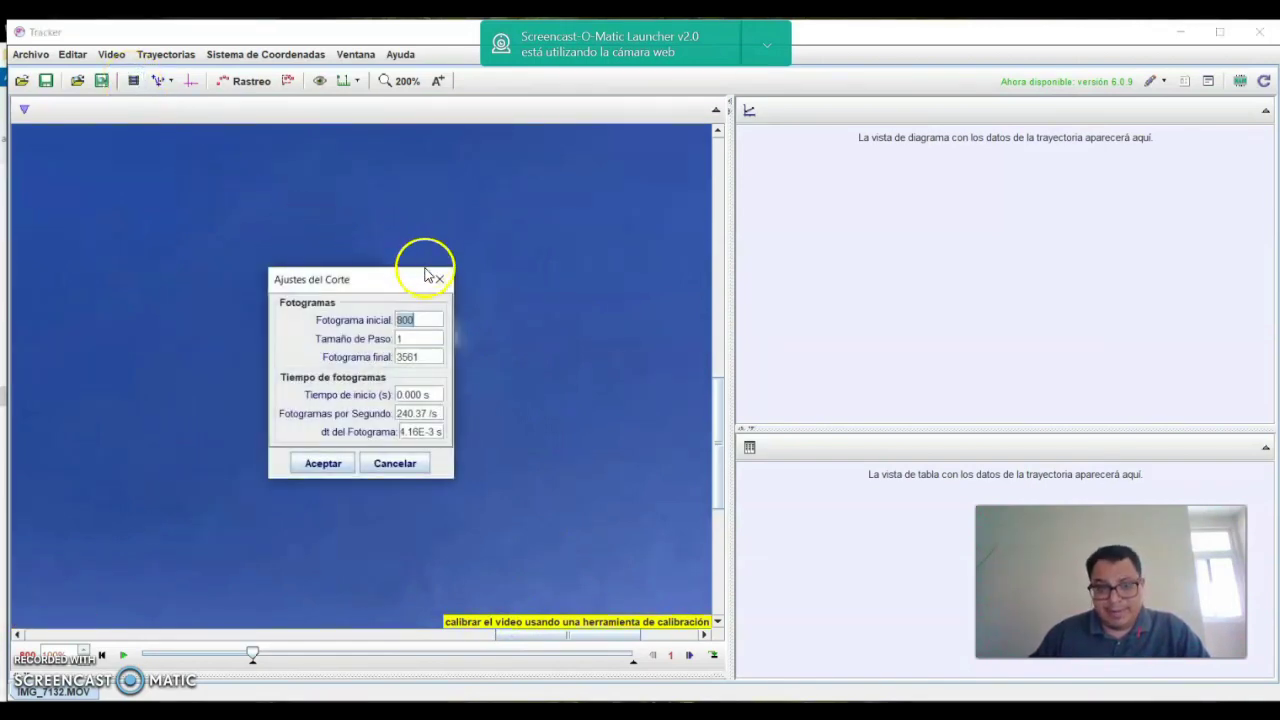
click(442, 285)
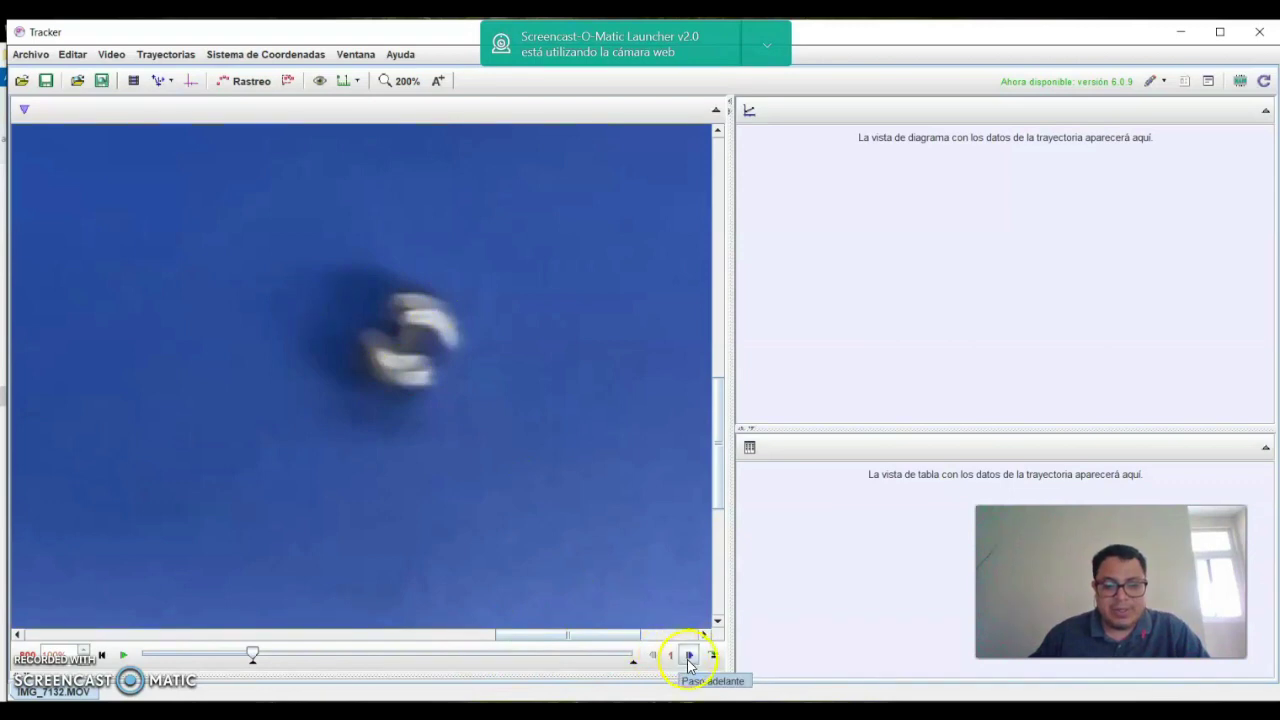
Advance the clip frame by frame from frame 800 to count the frames in one full rotation of the joined balls
click(690, 656)
click(690, 656)
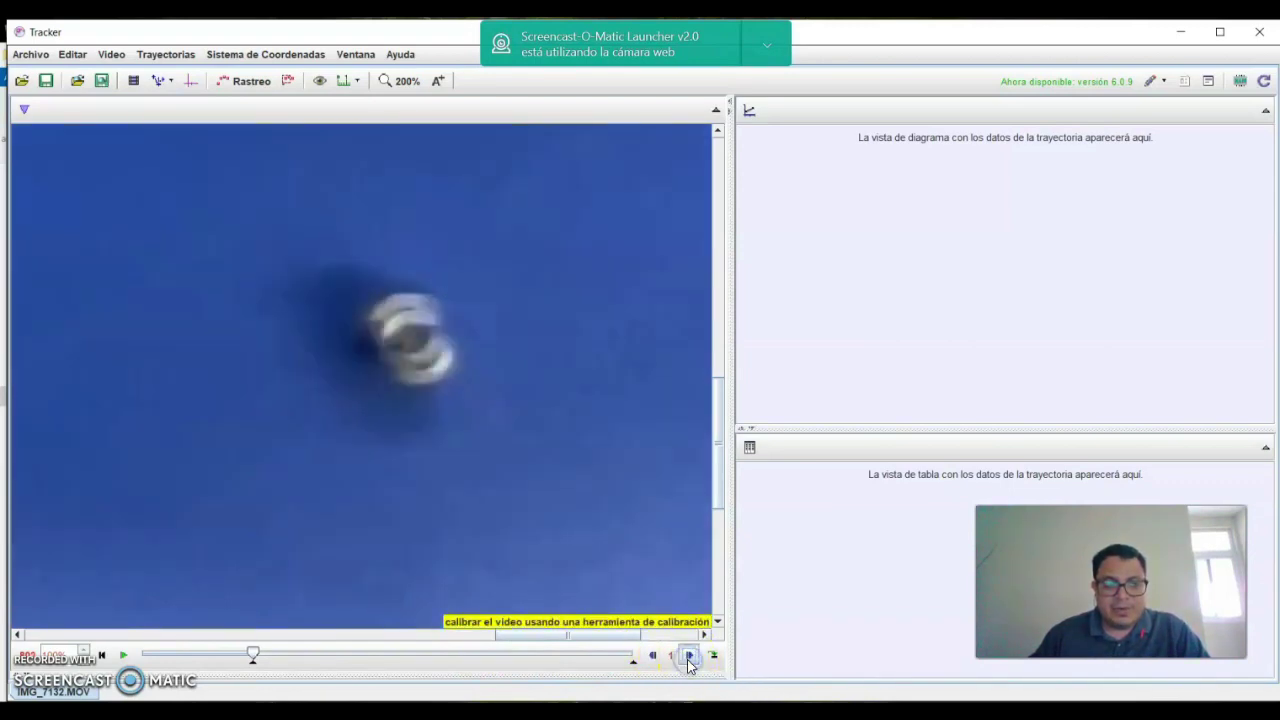
click(688, 661)
click(688, 658)
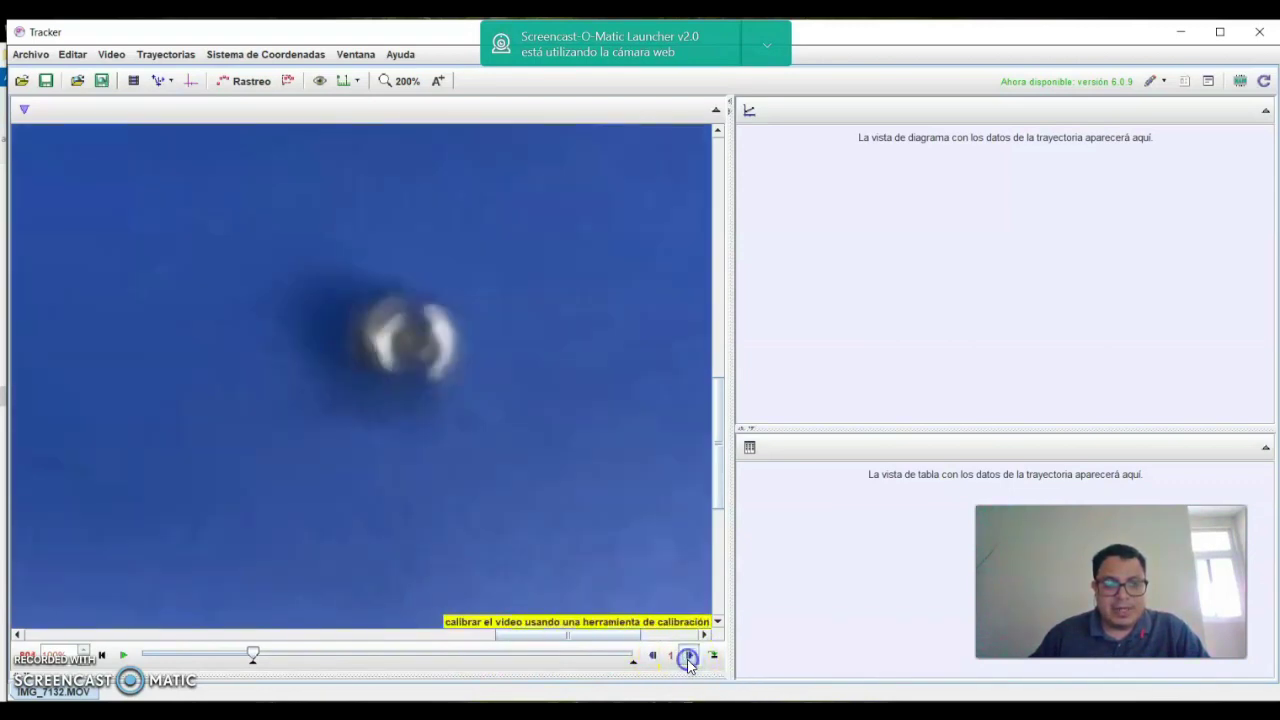
click(688, 658)
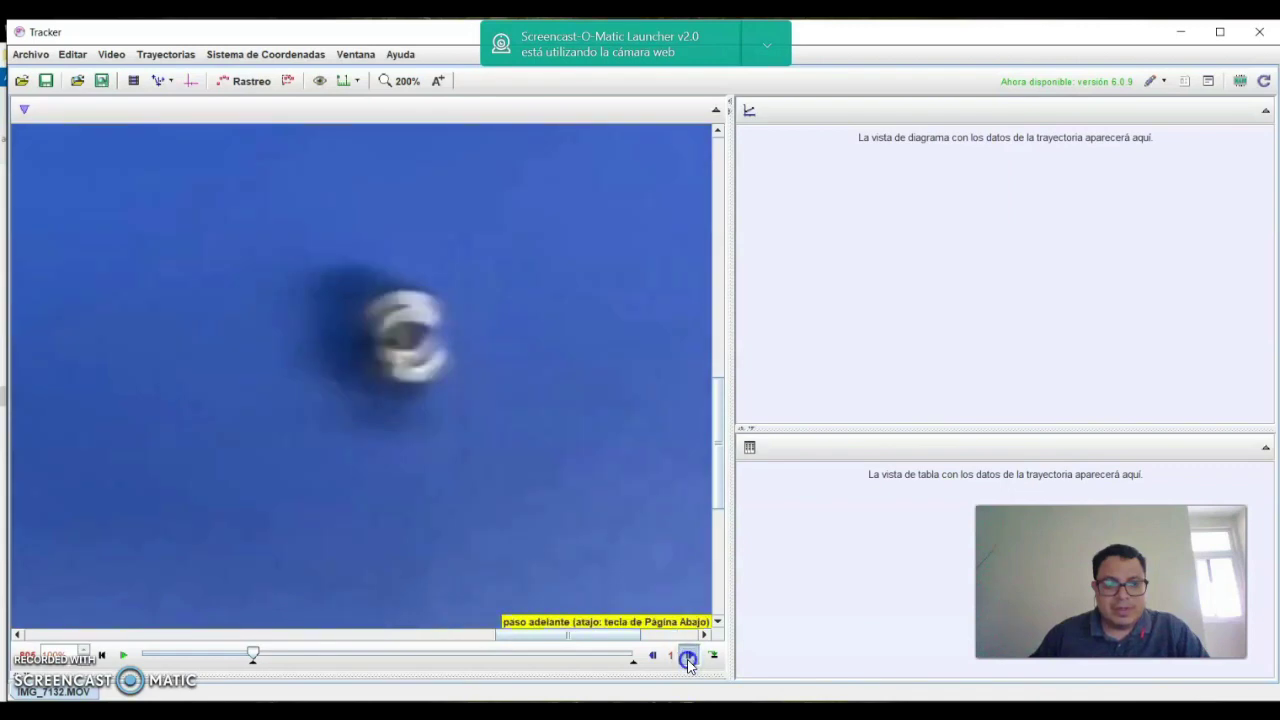
click(688, 658)
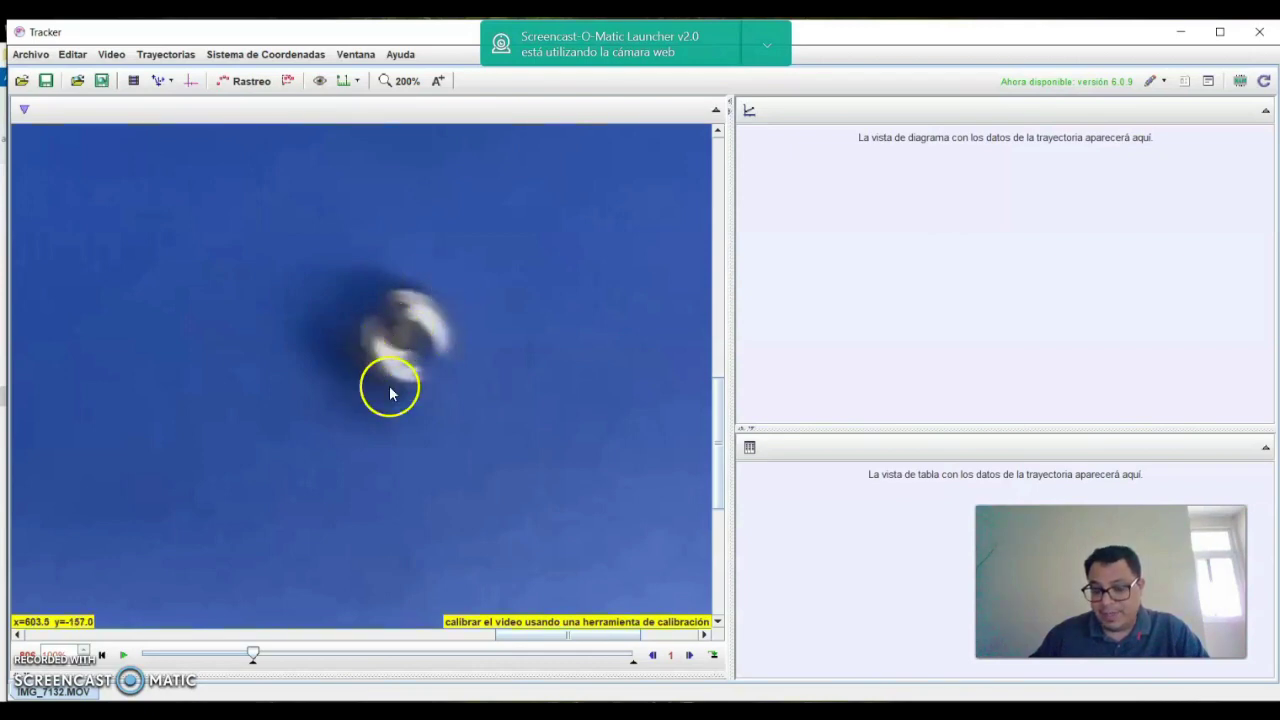
Switch to the Libro1 workbook in Excel and enter the omega-exp formula +2*pi()/(6/240) in C8
mouse_move(551, 712)
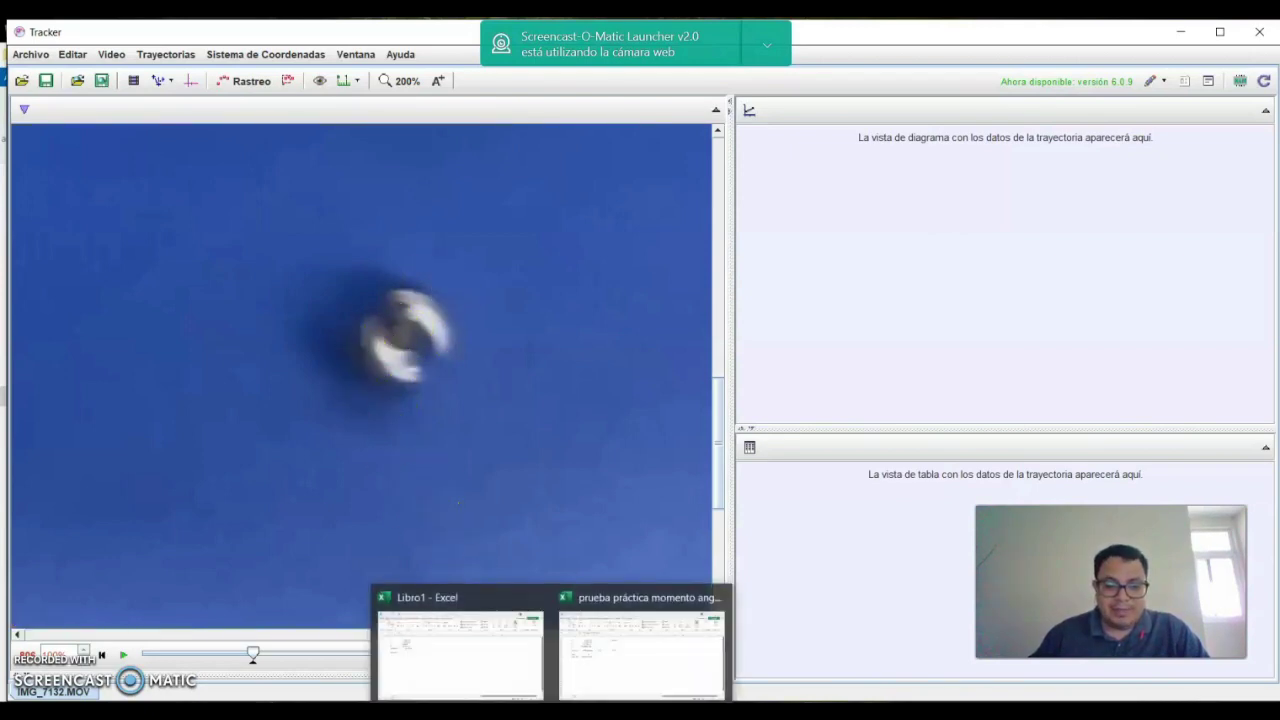
click(529, 671)
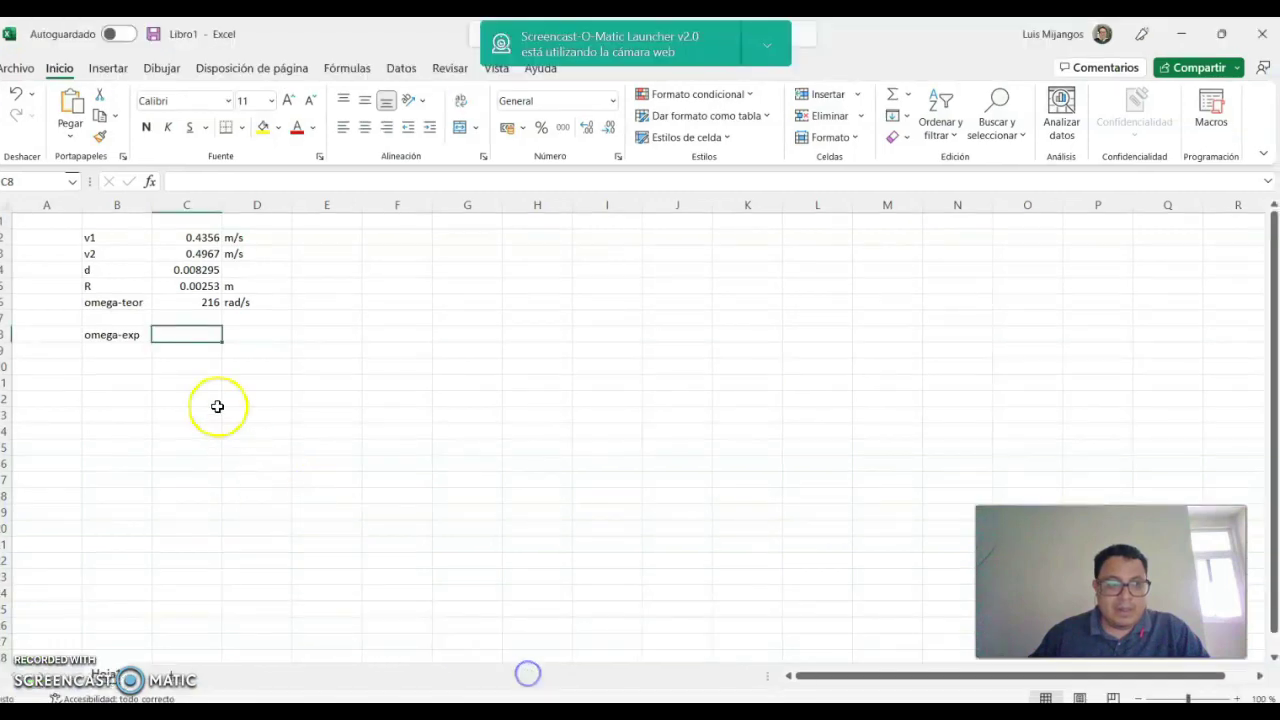
text(+)
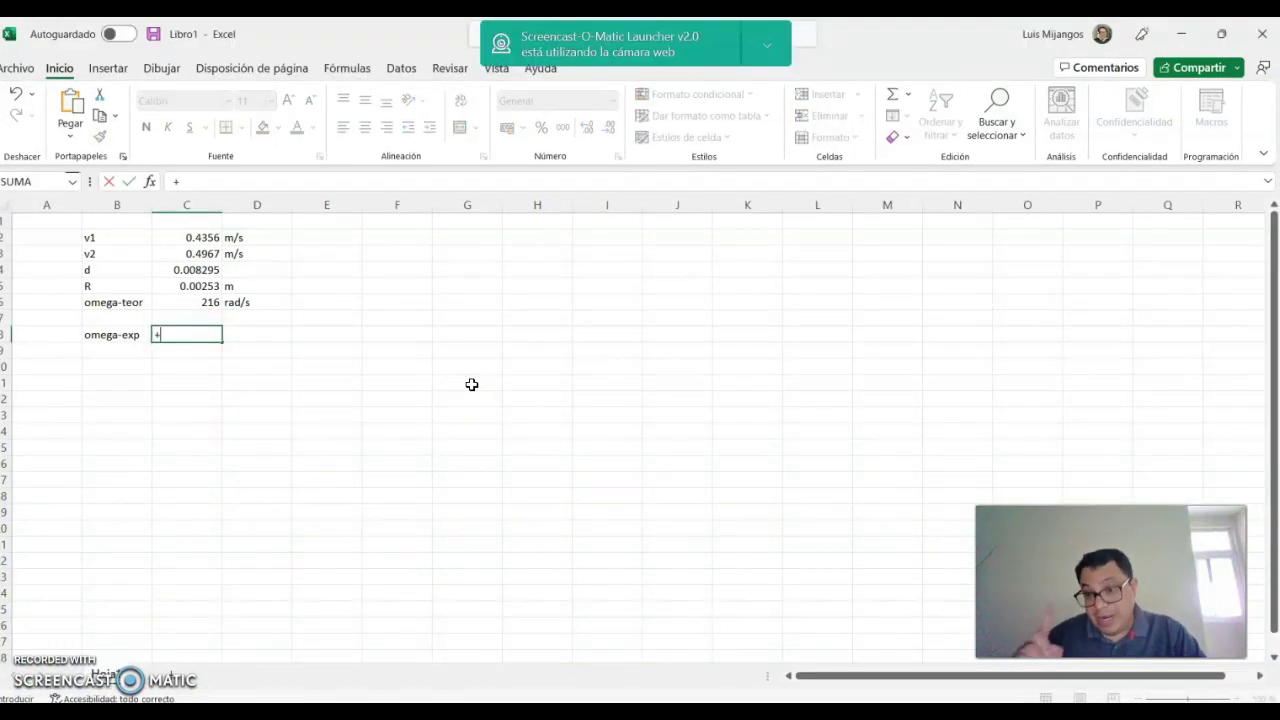
text(2*pi()/(6)
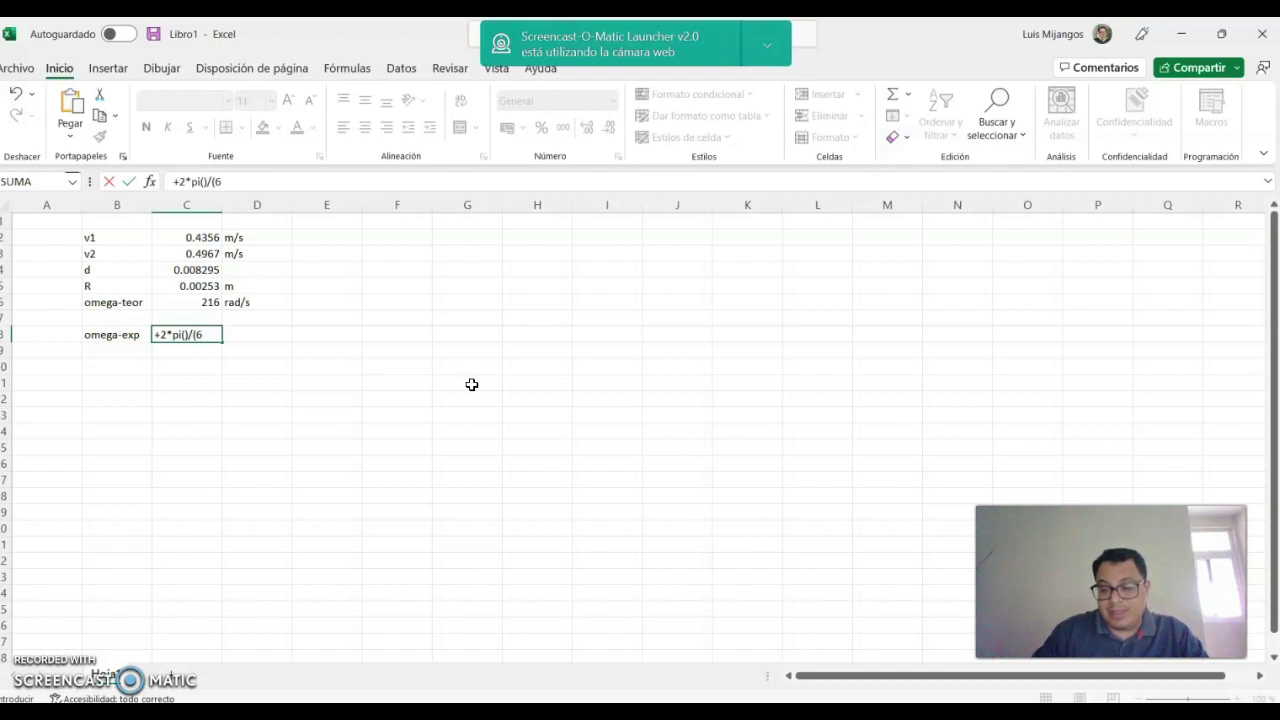
text(/240)
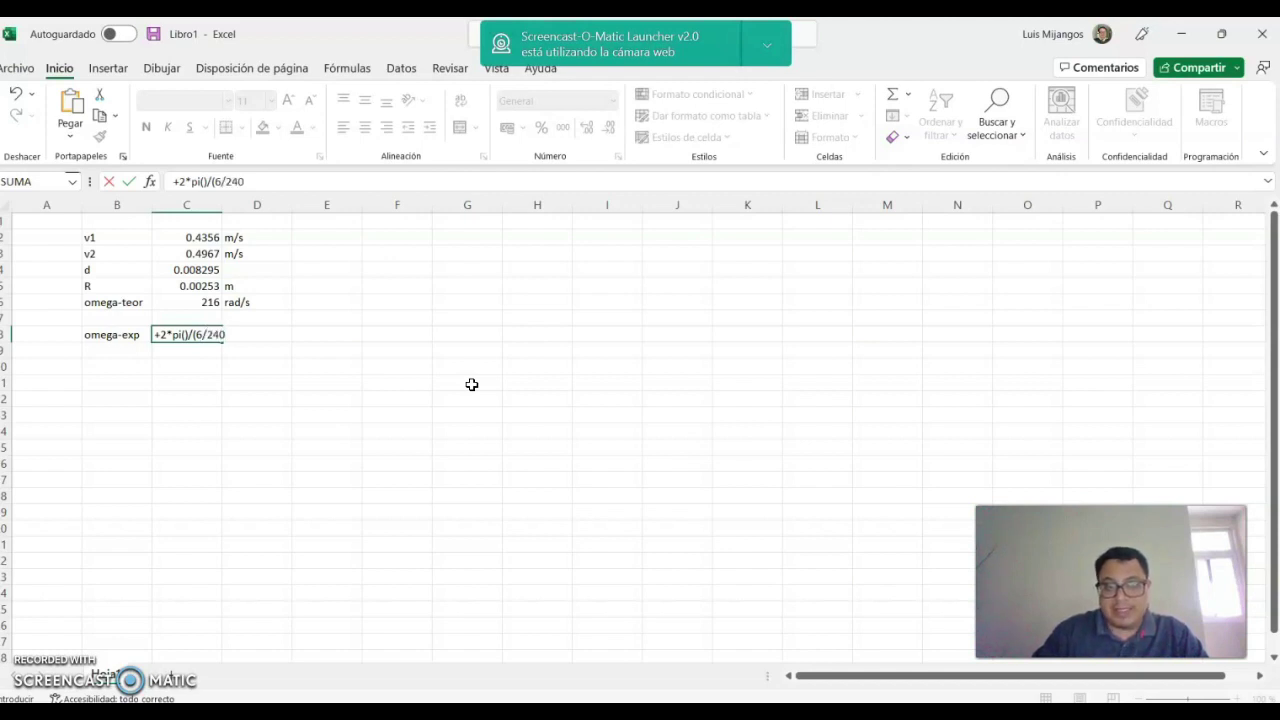
text())
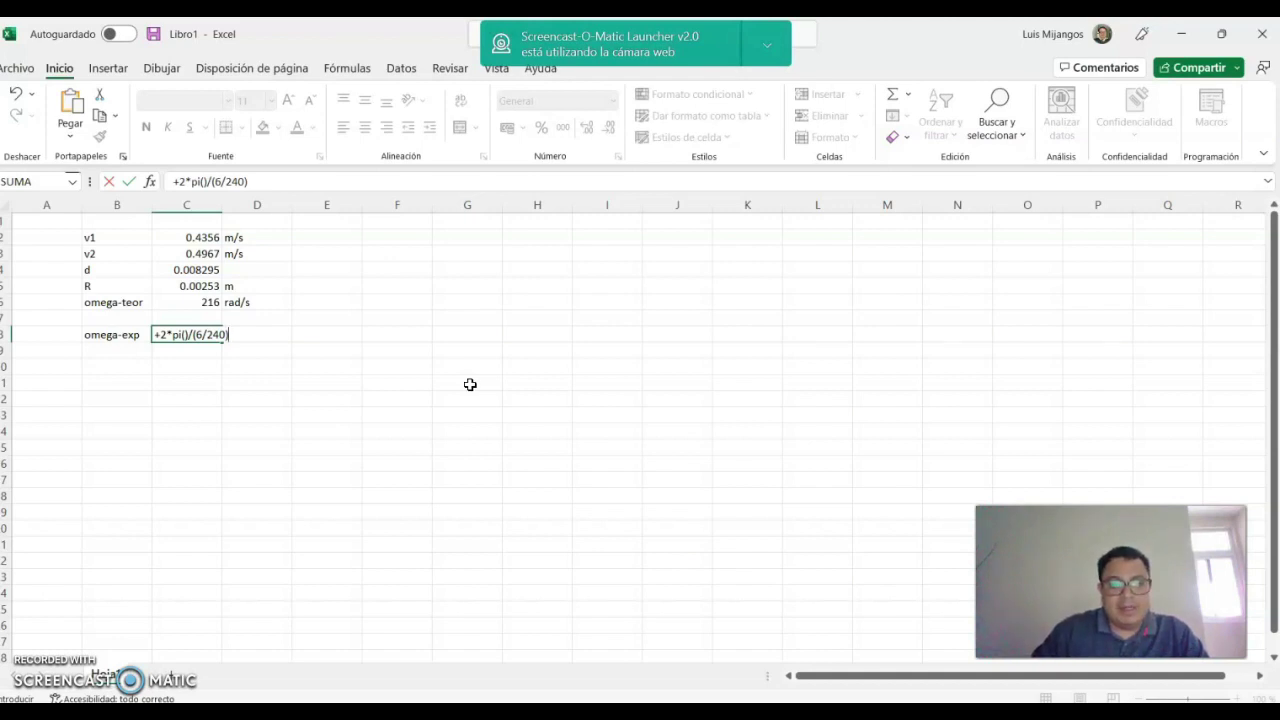
key(Return)
Format the omega-exp value in C8 with no decimals and enter its rad/s unit in D8
key(Up)
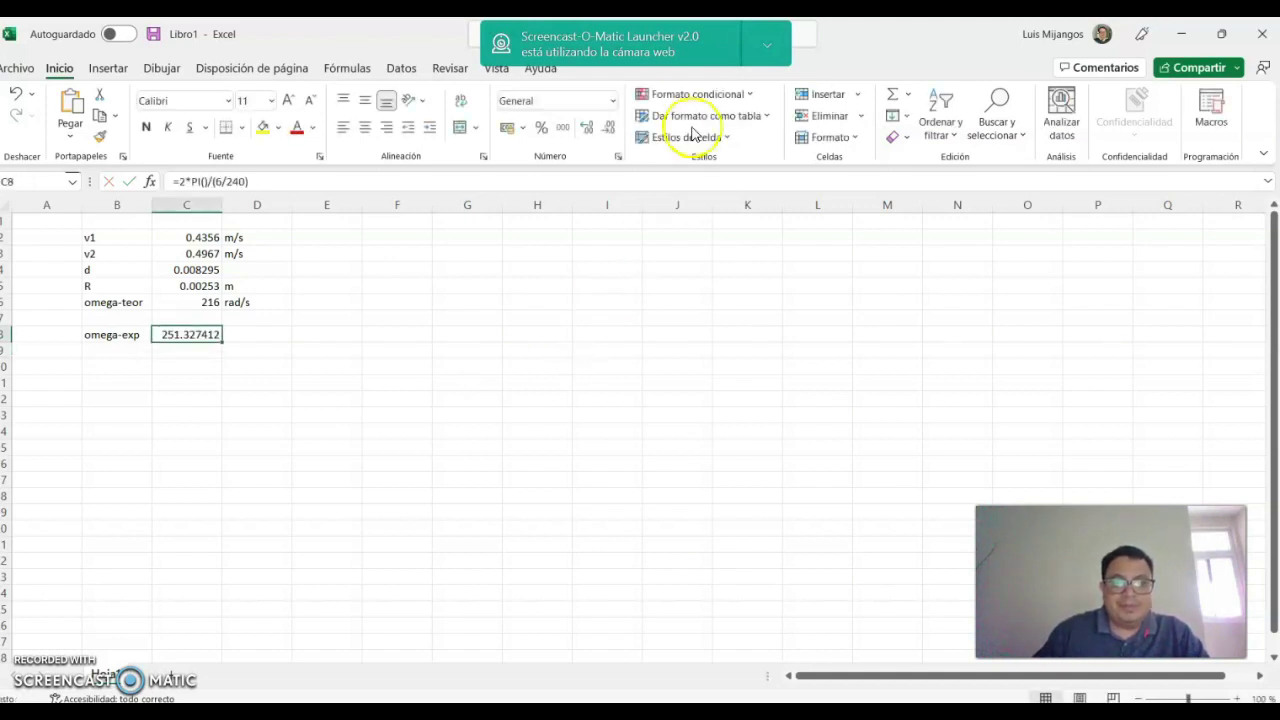
click(609, 127)
click(609, 127)
click(609, 127)
click(609, 127)
click(609, 127)
click(609, 127)
click(267, 335)
text(rad/s)
key(Return)
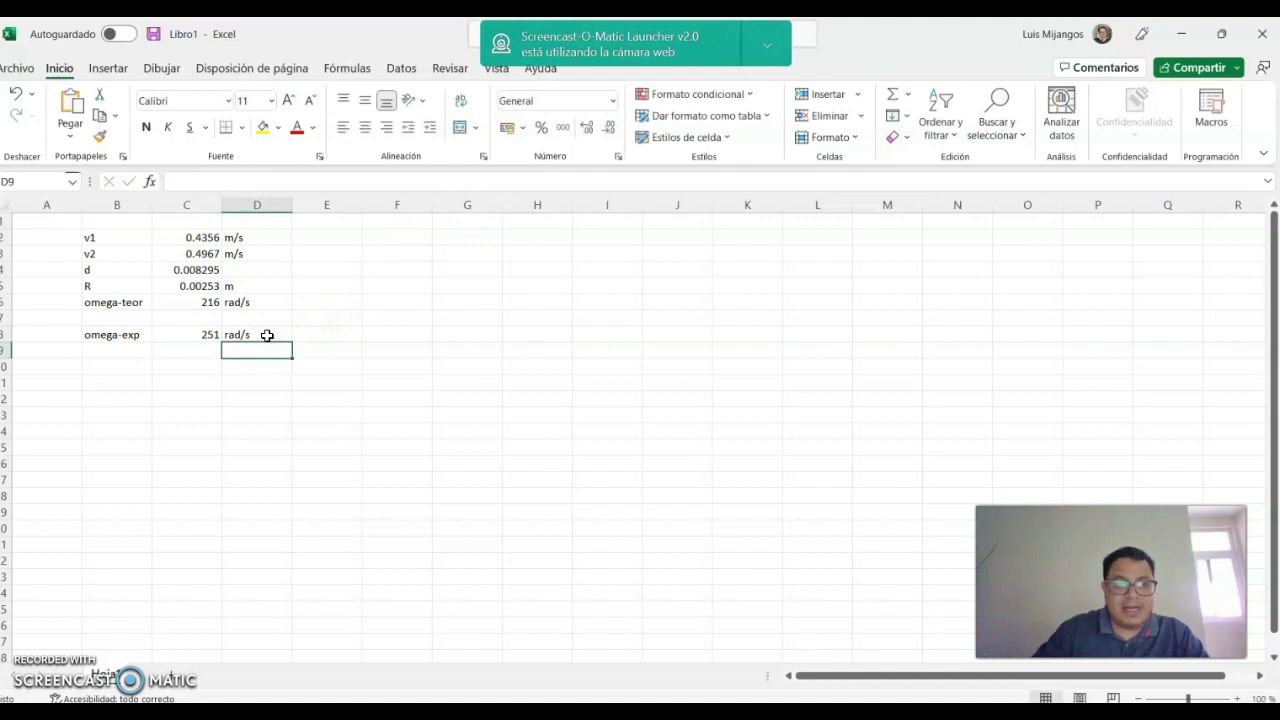
Label E6 as %err and enter the error formula +(C6-C8)/C6 in F6
click(350, 300)
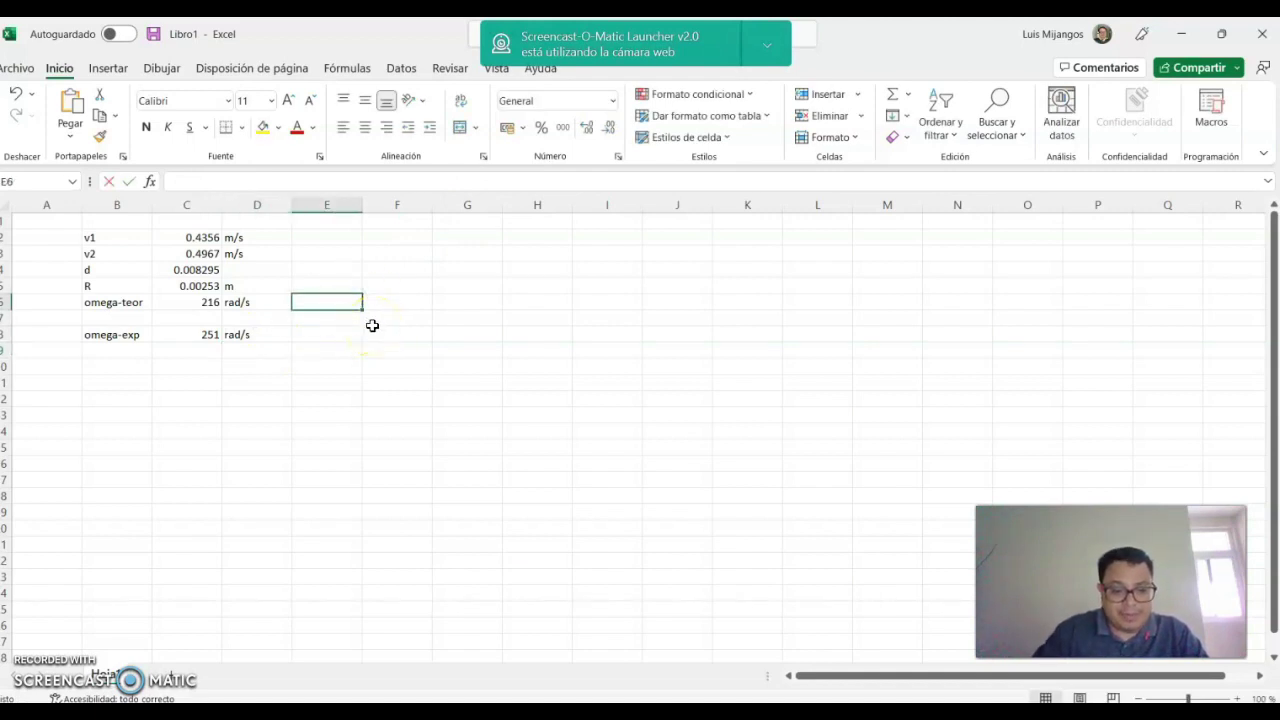
text(%err)
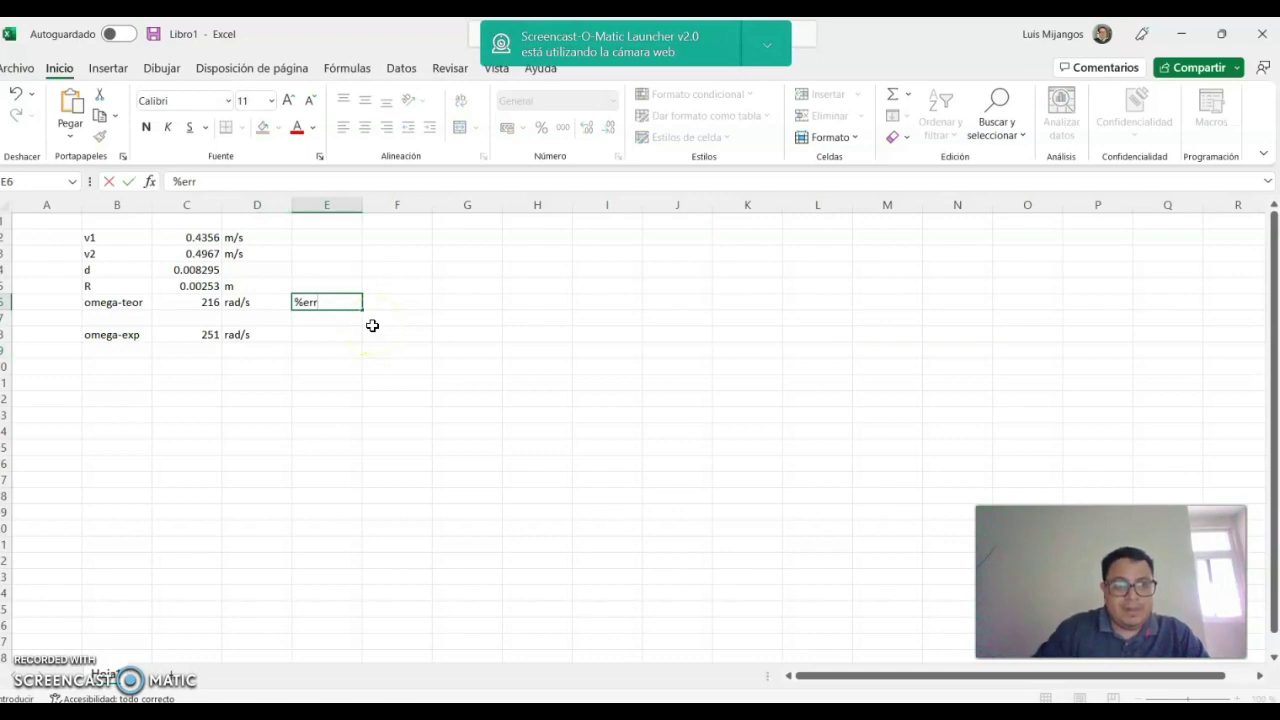
key(Tab)
text(+()
key(Left)
key(Left)
key(Left)
text(-)
key(Left)
key(Left)
key(Left)
key(Down)
key(Down)
text()/)
key(Left)
key(Left)
key(Left)
key(Return)
Format the error in F6 as a percentage with one decimal
key(Up)
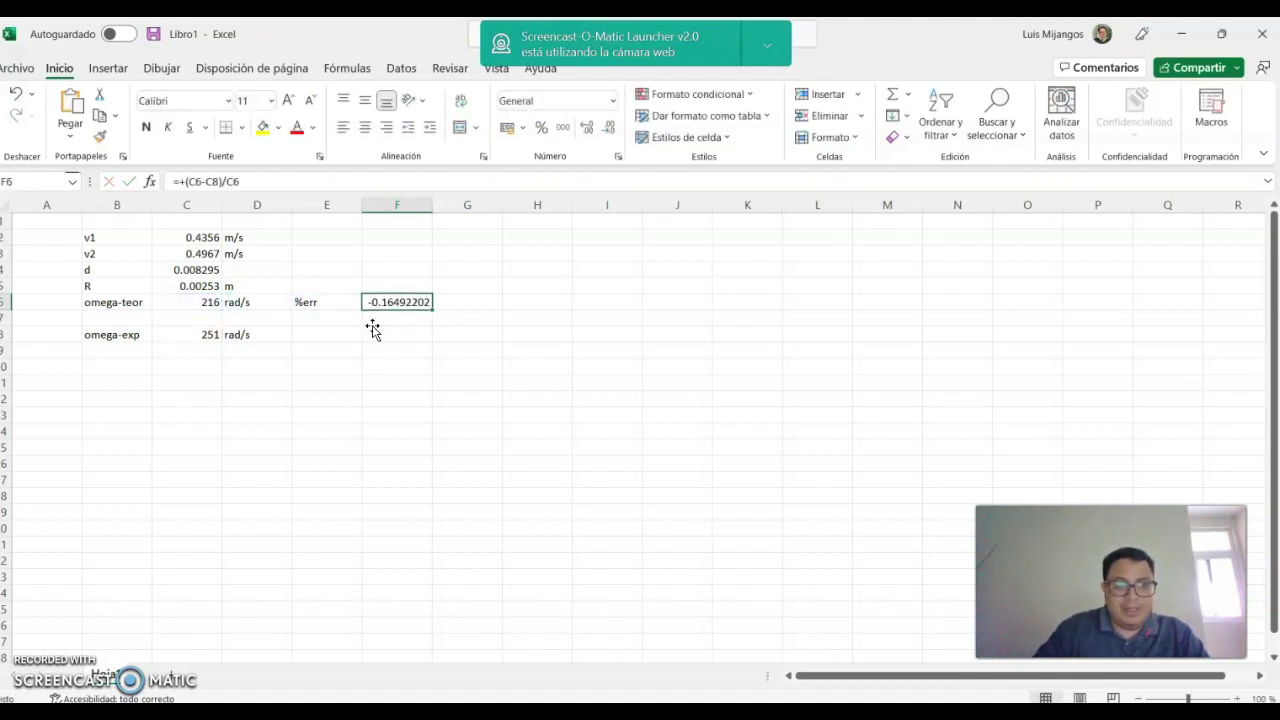
click(545, 129)
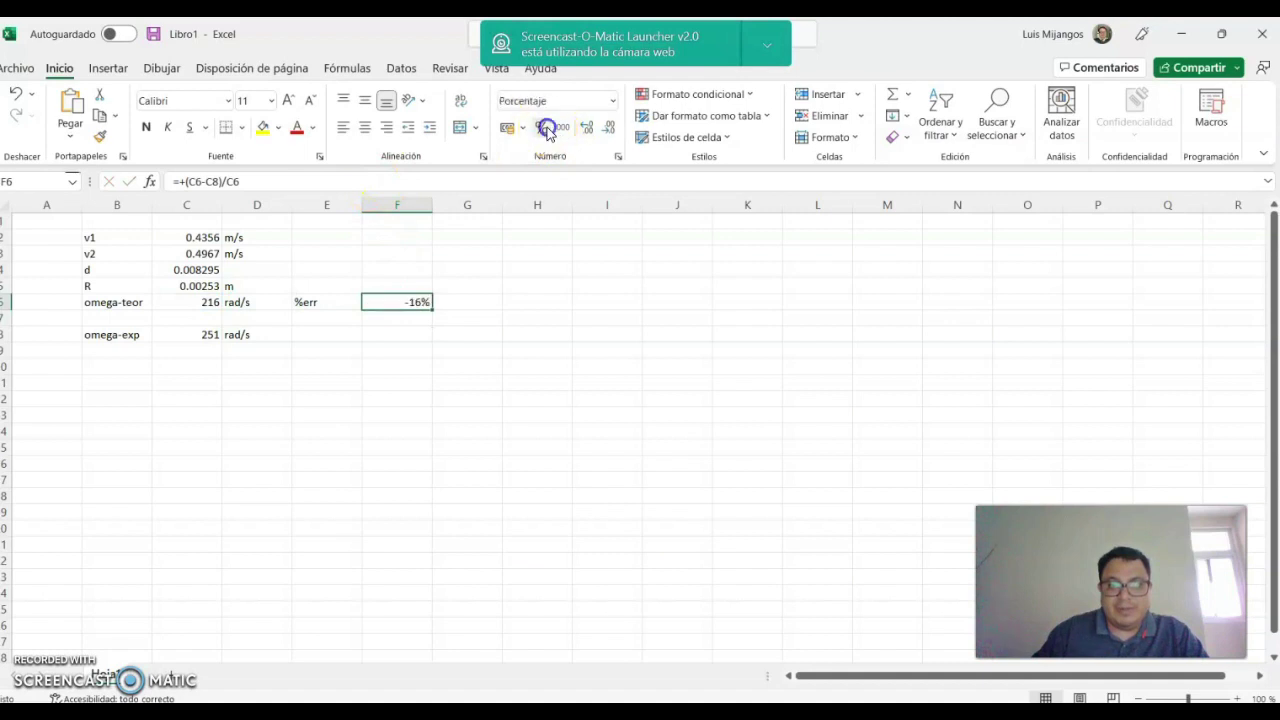
click(589, 133)
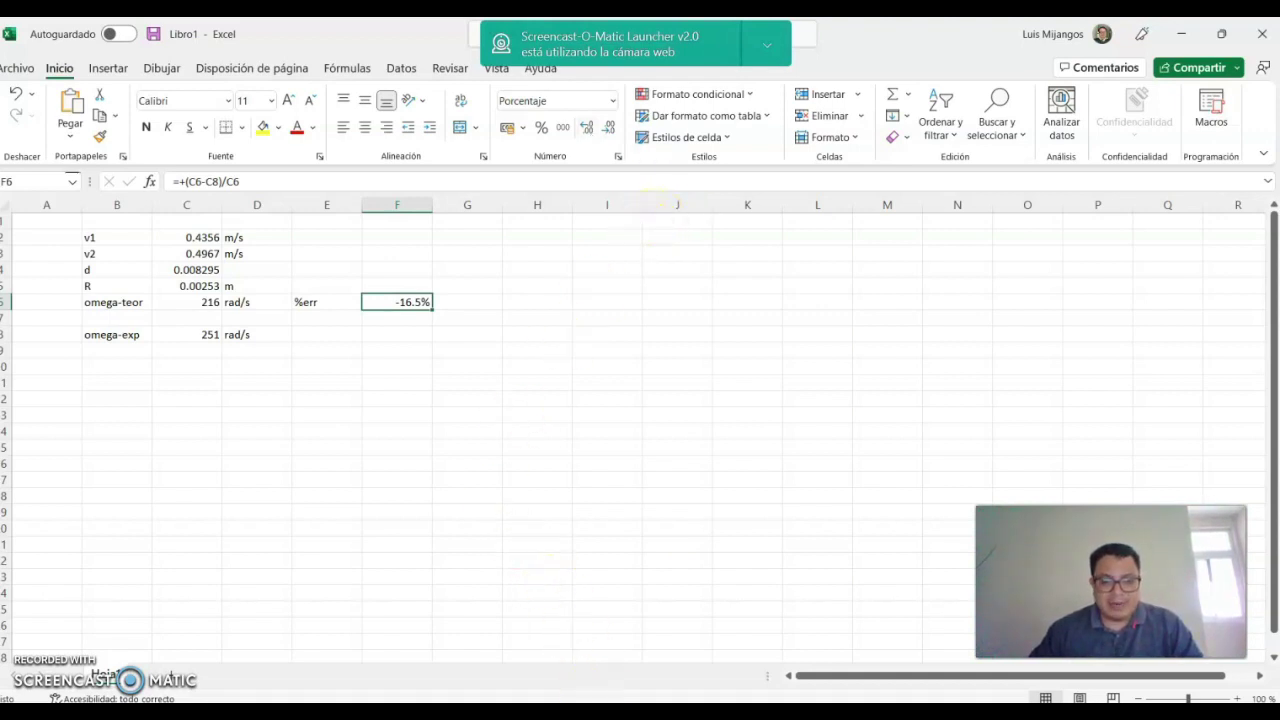
Switch to the "prueba práctica momento angular" workbook and examine the mass formula in C5 and the surrounding data at 190% zoom
click(608, 657)
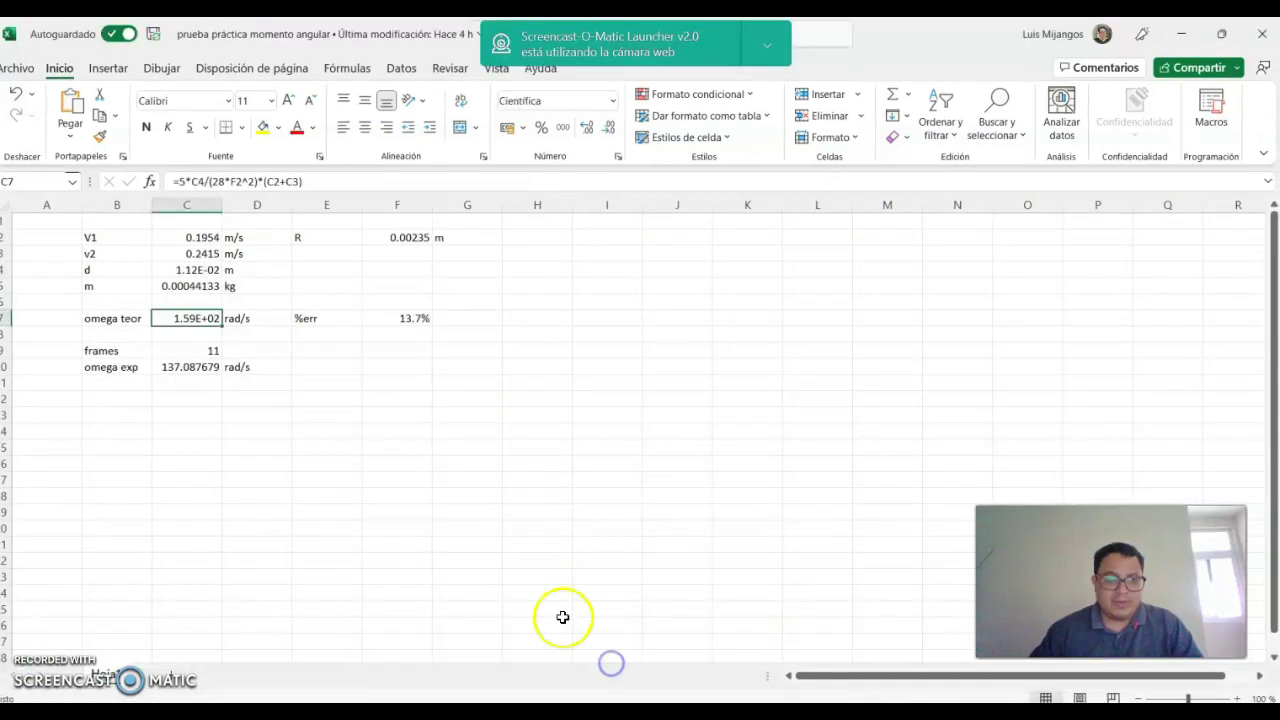
click(196, 286)
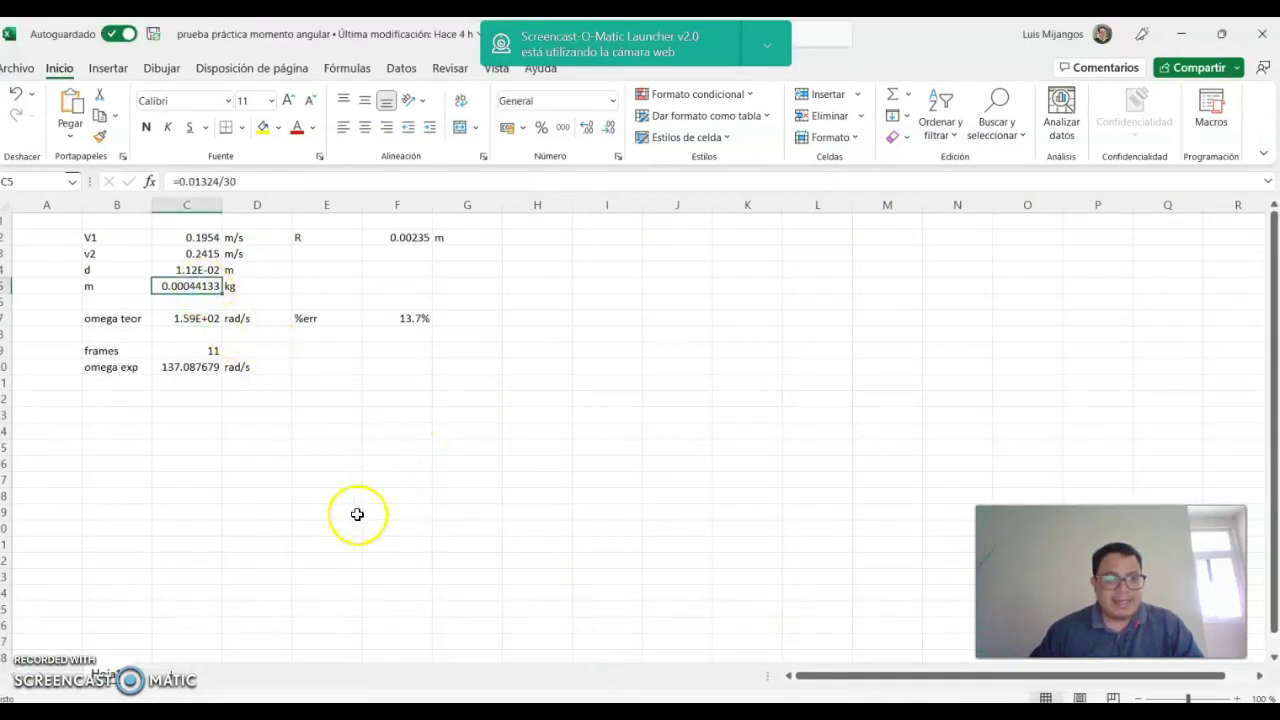
scroll(214, 313, up, 9)
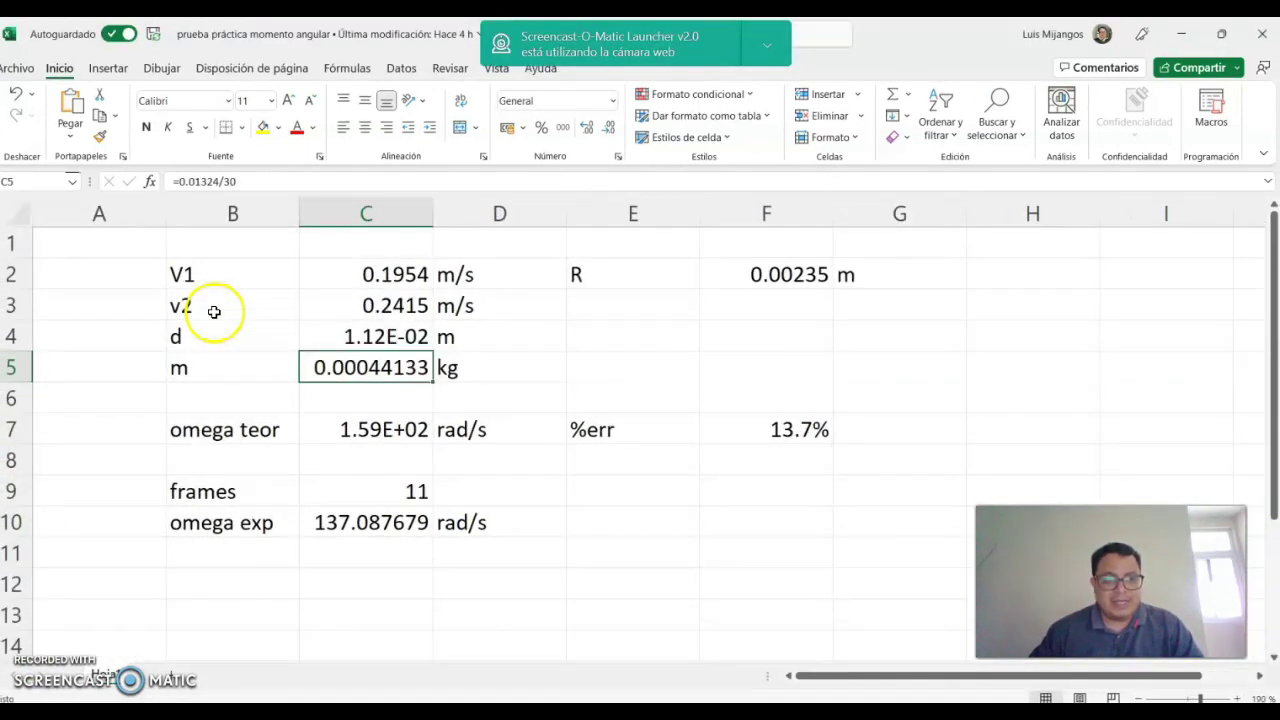